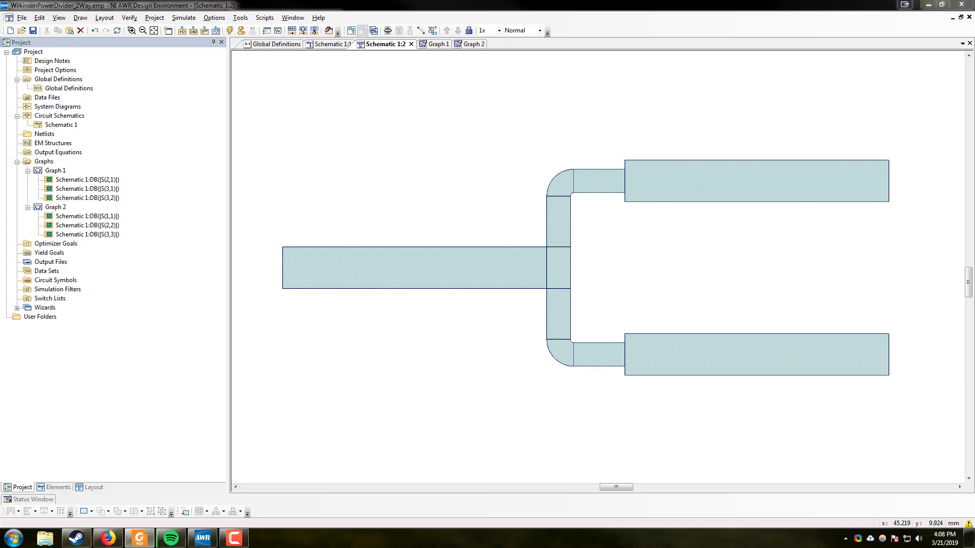
Step: Show Pozar's Figure 7.8, the equal-split Wilkinson divider and its equivalent circuit, in Foxit Reader
key(alt+Tab)
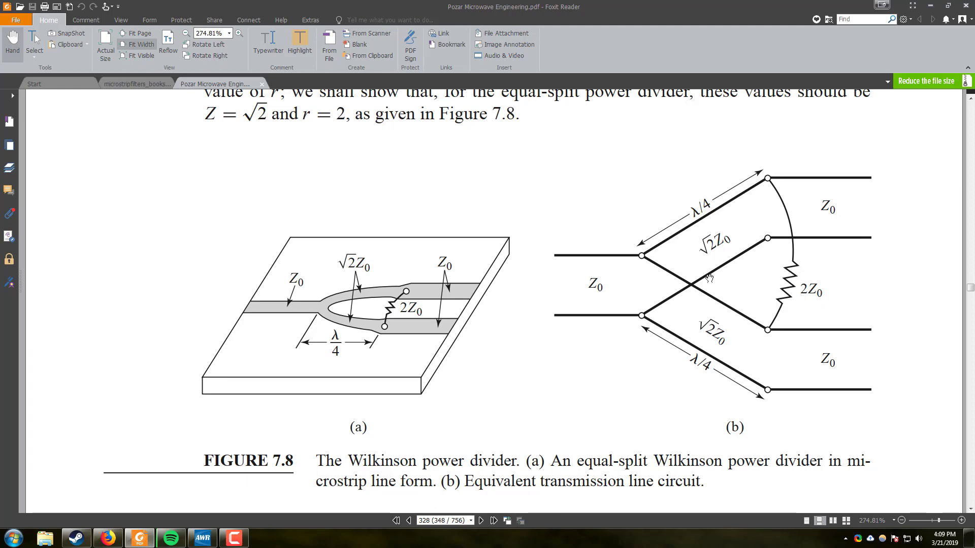
Step: Minimize Foxit and start a new untitled project with File > New Project
click(930, 6)
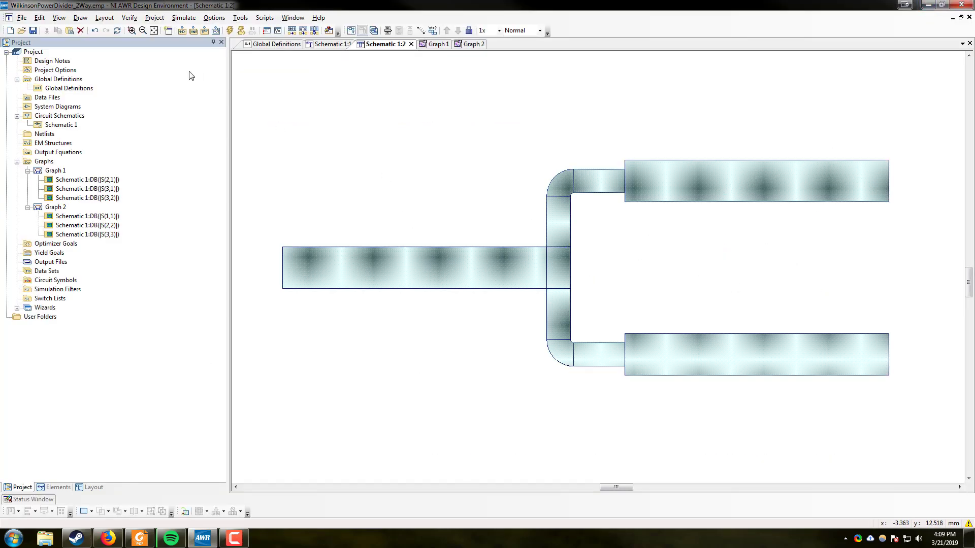
click(23, 19)
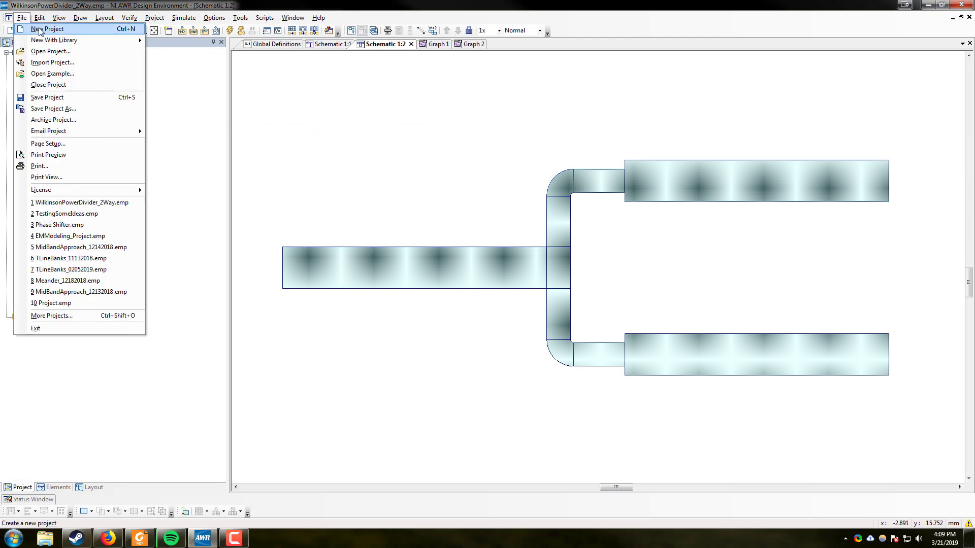
click(44, 29)
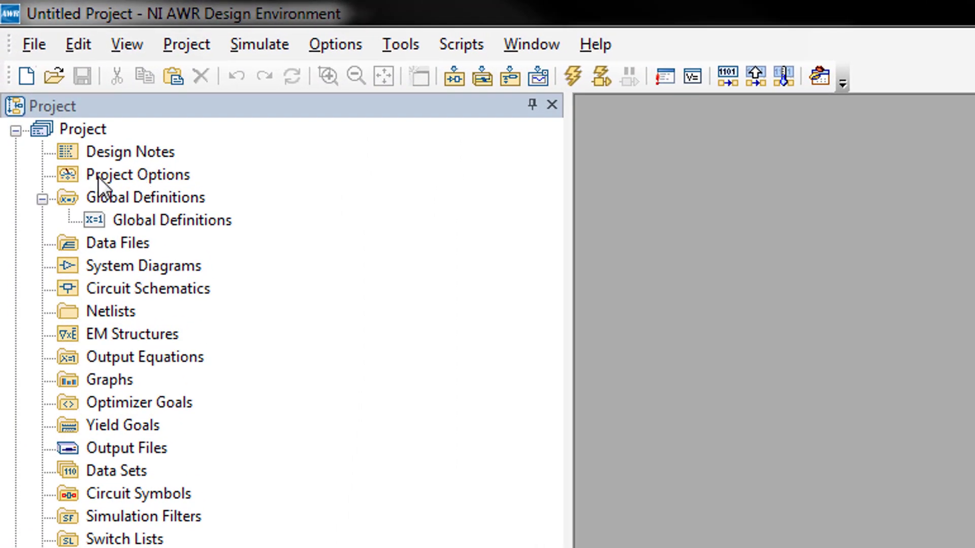
Step: In Project Options, set the frequency sweep to 4–5 GHz in 0.01 GHz steps
click(149, 176)
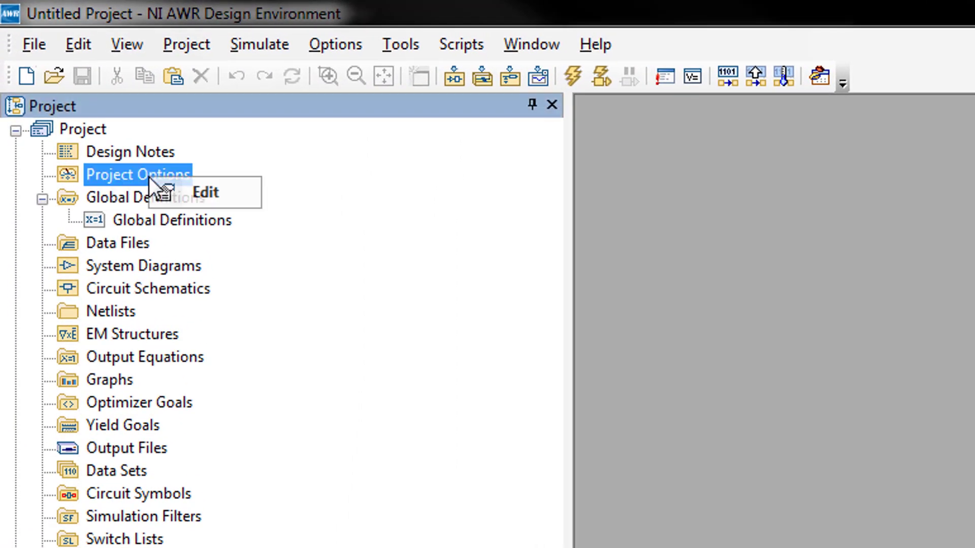
double_click(123, 171)
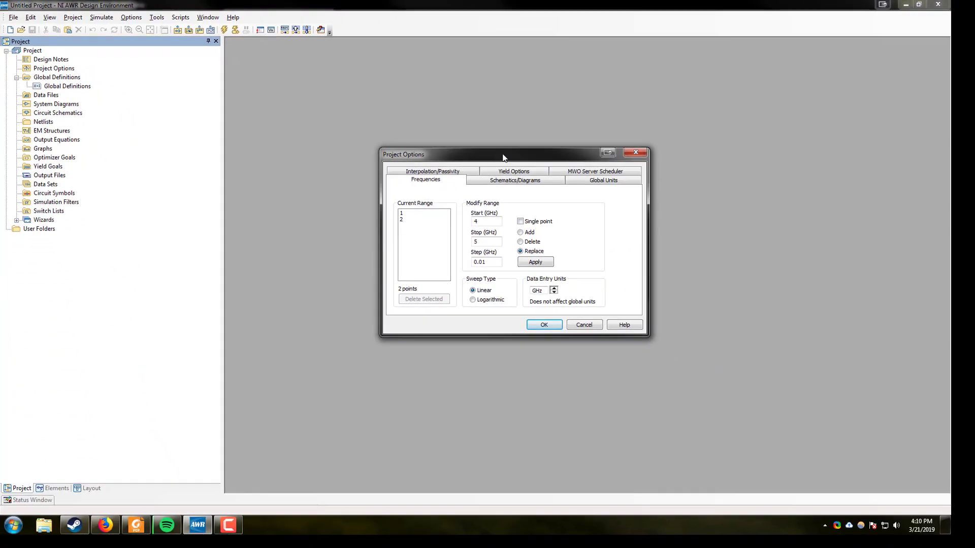
drag(500, 153, 473, 156)
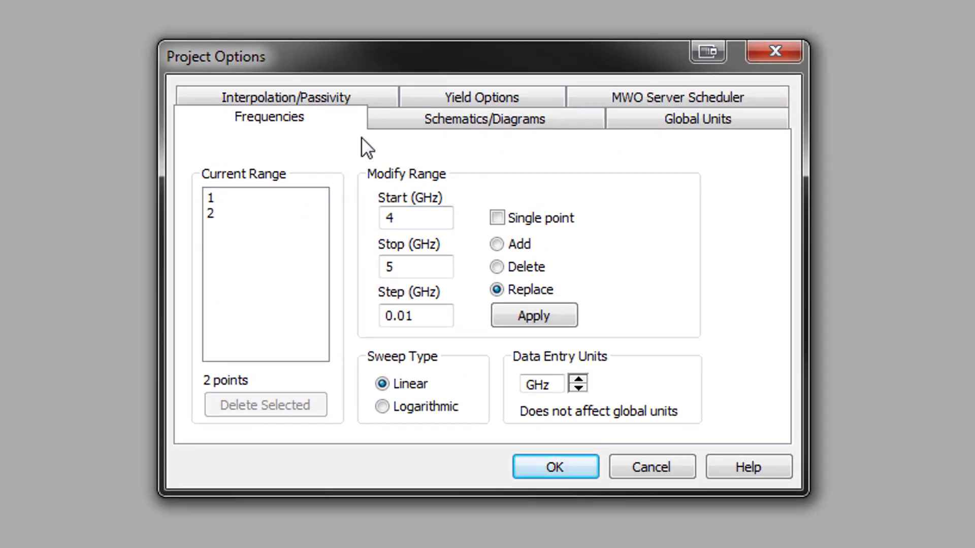
drag(414, 218, 372, 218)
click(390, 267)
drag(390, 268, 365, 256)
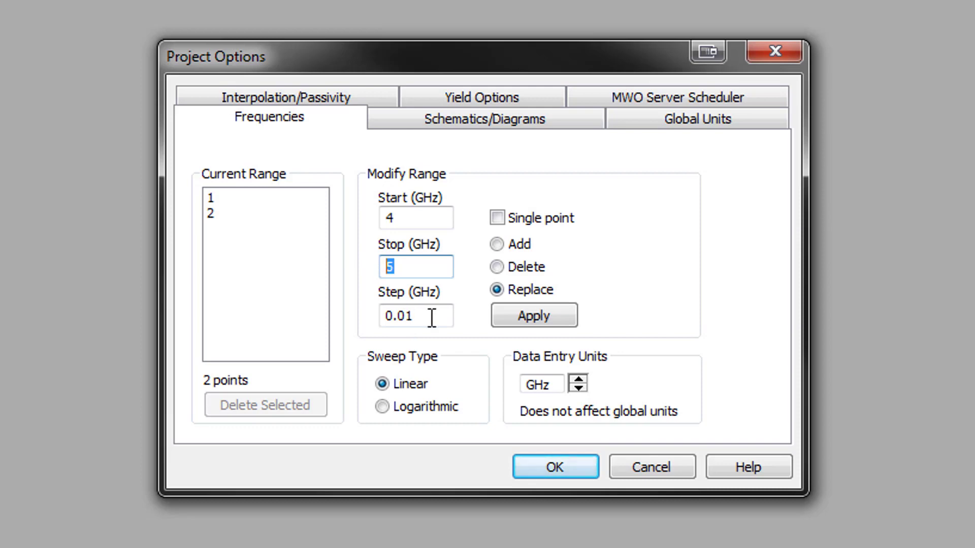
click(496, 289)
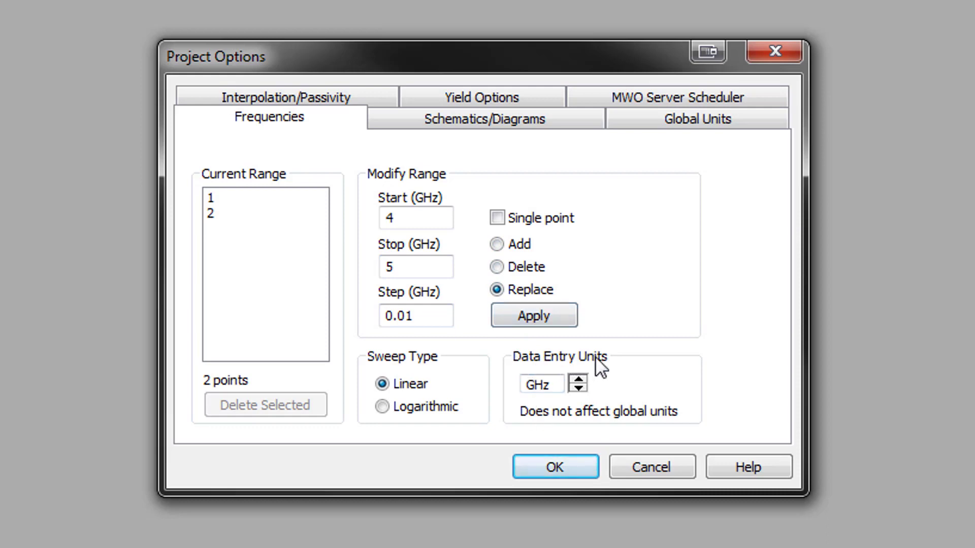
click(531, 318)
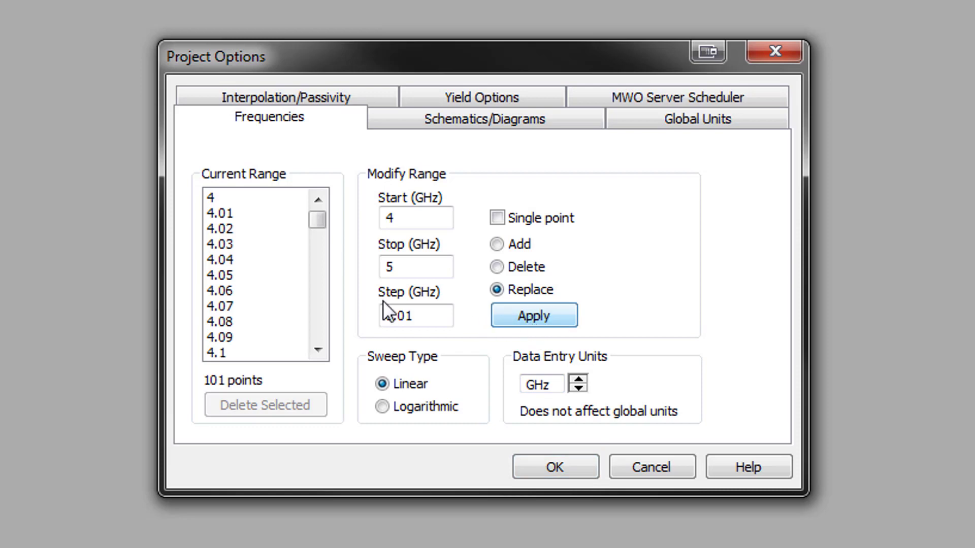
mouse_move(319, 222)
mouse_down()
mouse_move(324, 336)
mouse_move(317, 218)
mouse_up()
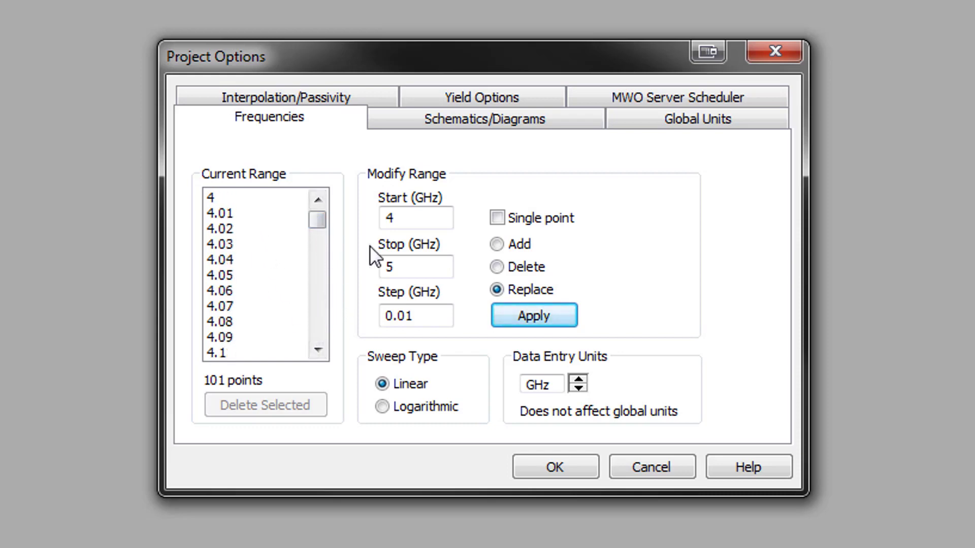
Step: Change the global length unit from um to mm
click(659, 124)
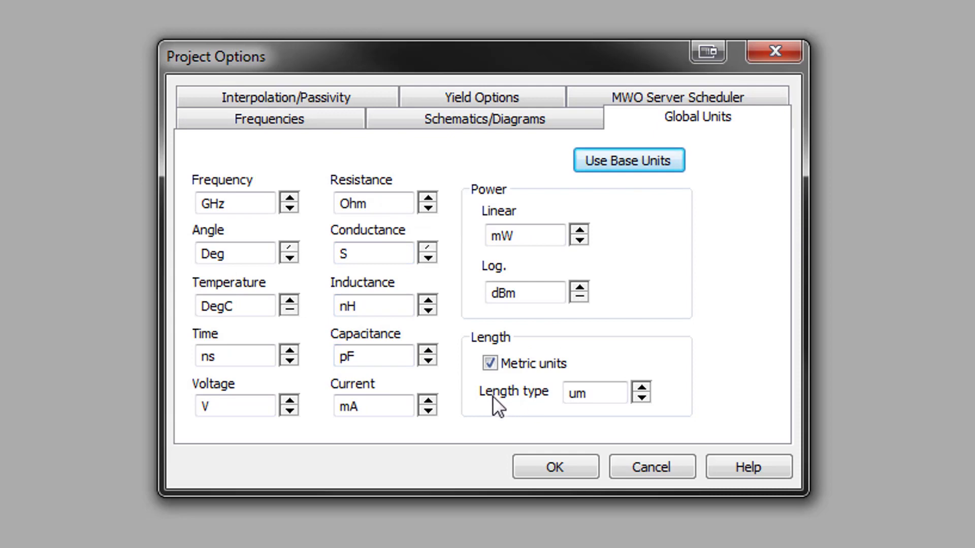
click(641, 388)
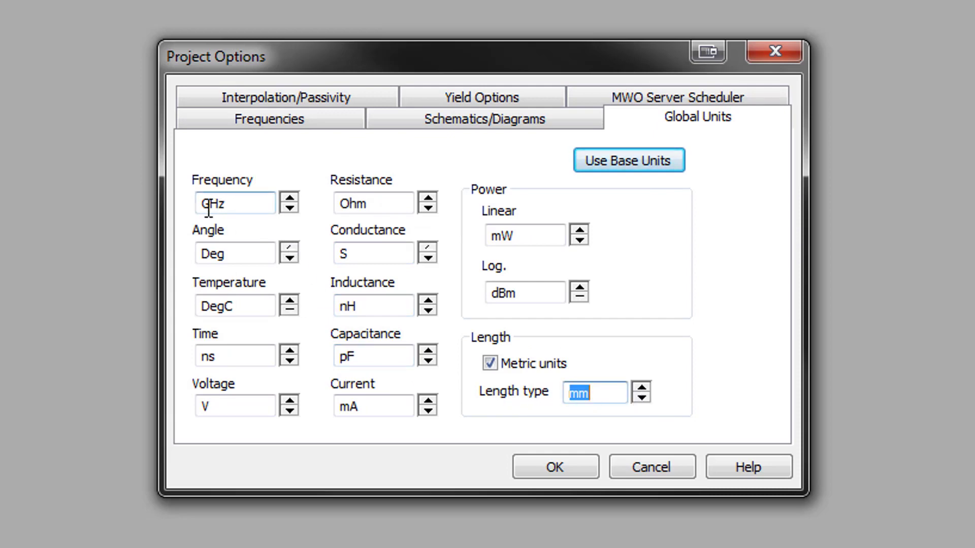
click(235, 253)
drag(234, 252, 190, 259)
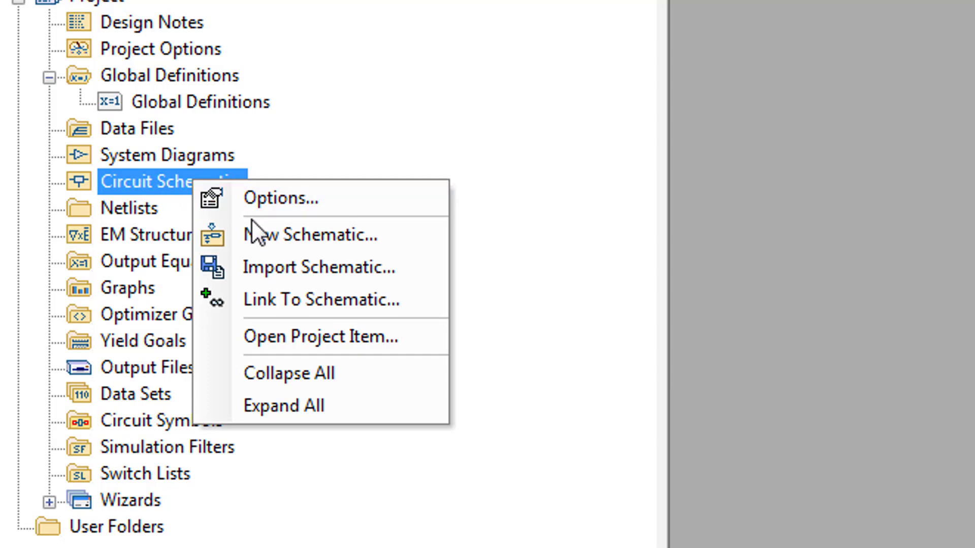
Step: Create a schematic named WilkinsonPowerDivider and maximize its window
click(259, 242)
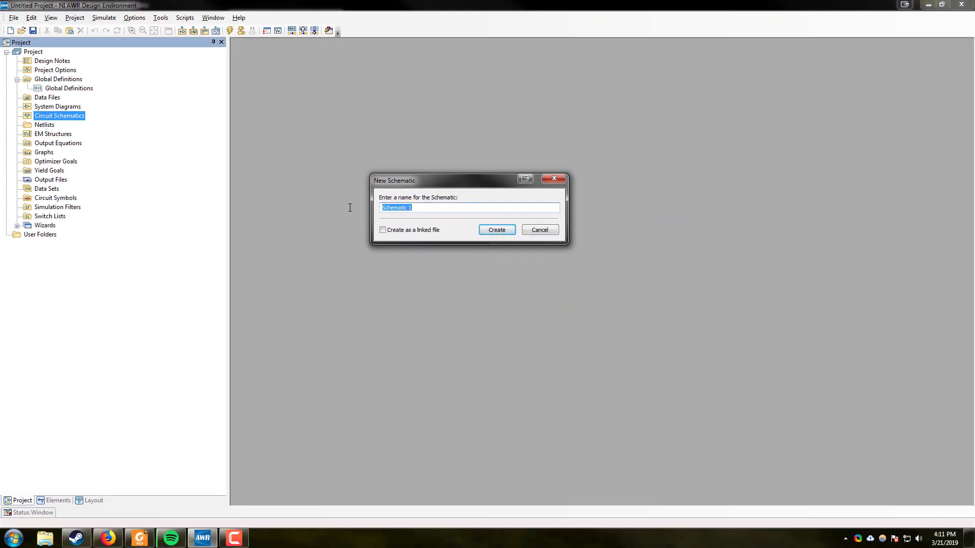
text(wIL)
key(BackSpace)
key(BackSpace)
key(BackSpace)
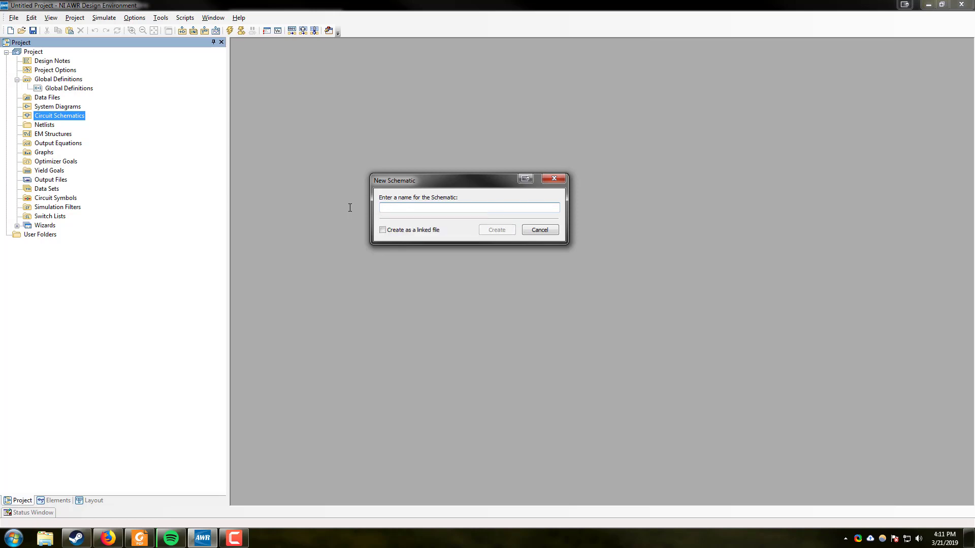
text(WilkinsonPowerDivider)
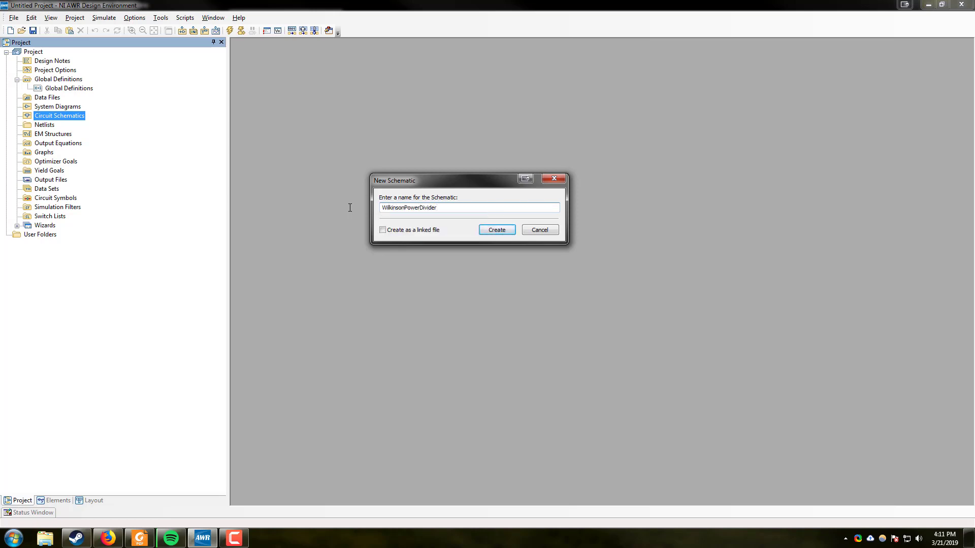
key(Return)
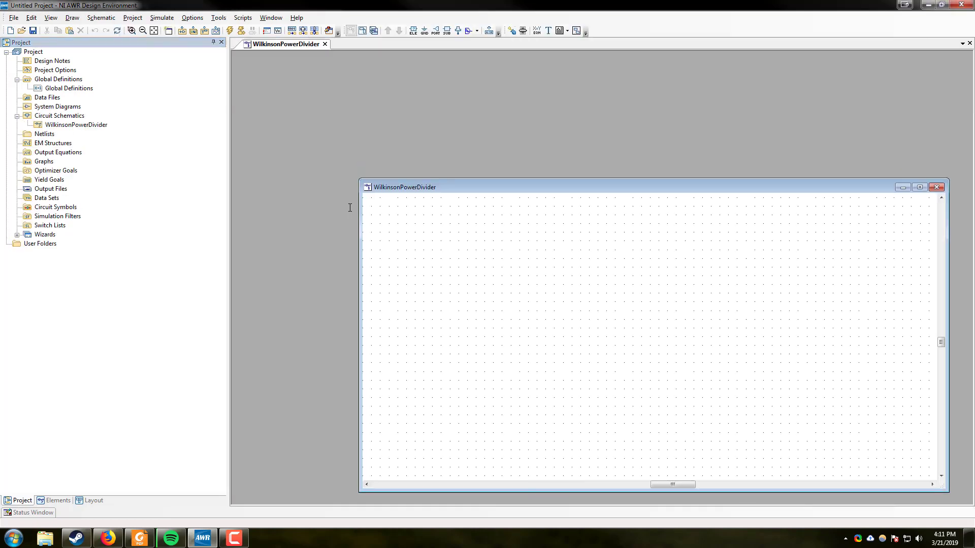
drag(480, 184, 441, 148)
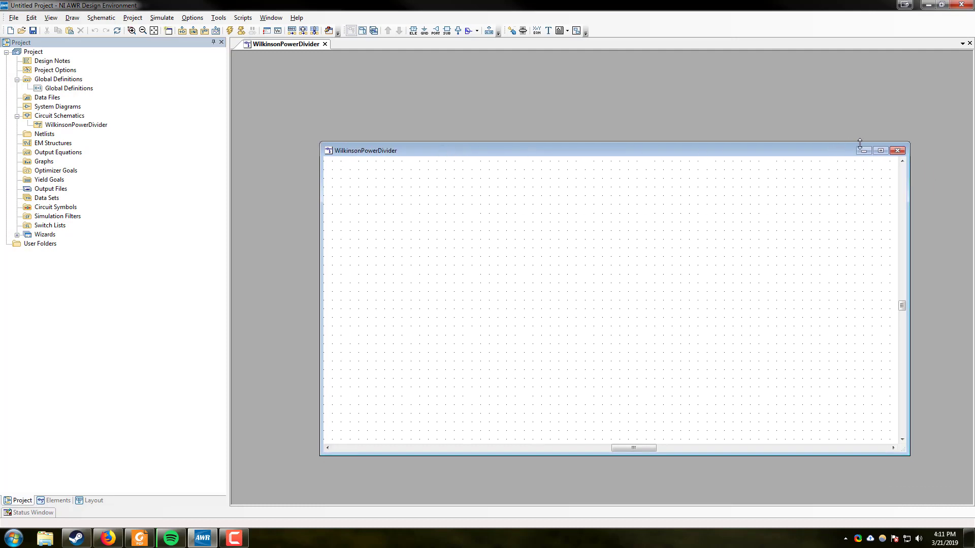
click(881, 151)
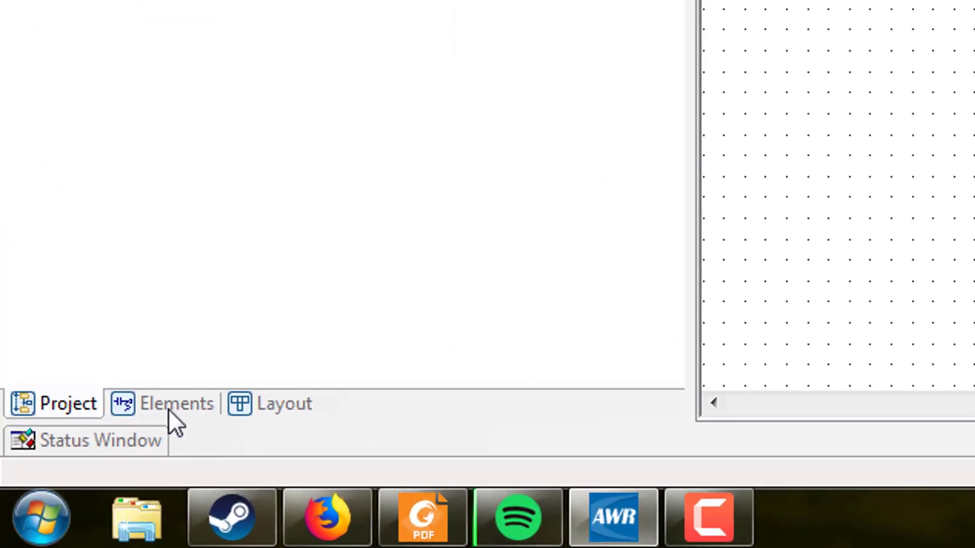
Step: In the Elements tab, expand Circuit Elements > Substrates to list MSUB and other substrates
click(168, 409)
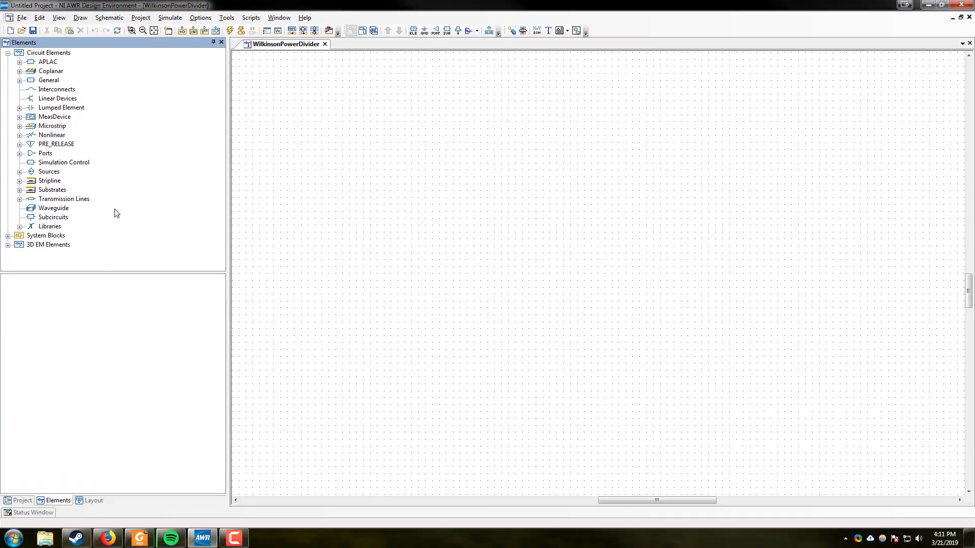
click(8, 53)
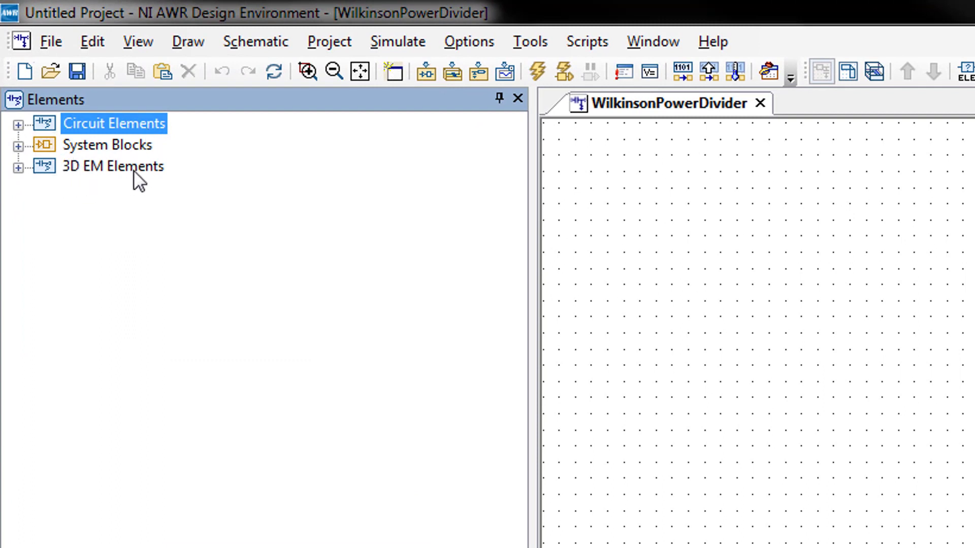
click(17, 125)
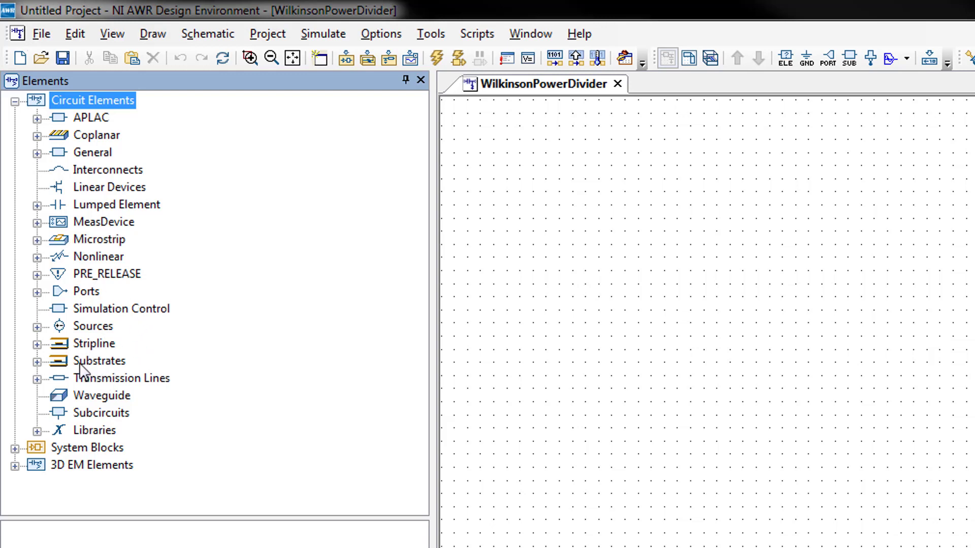
click(35, 360)
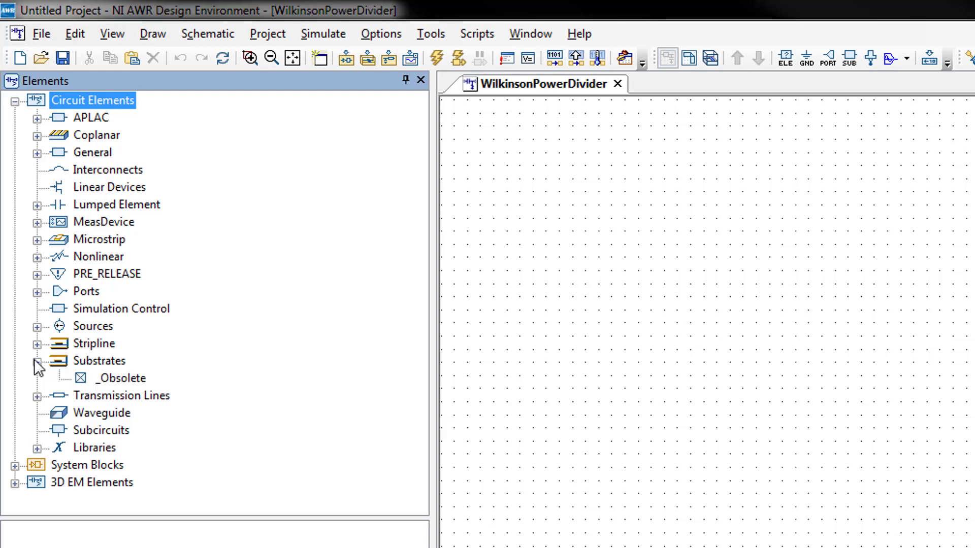
click(98, 361)
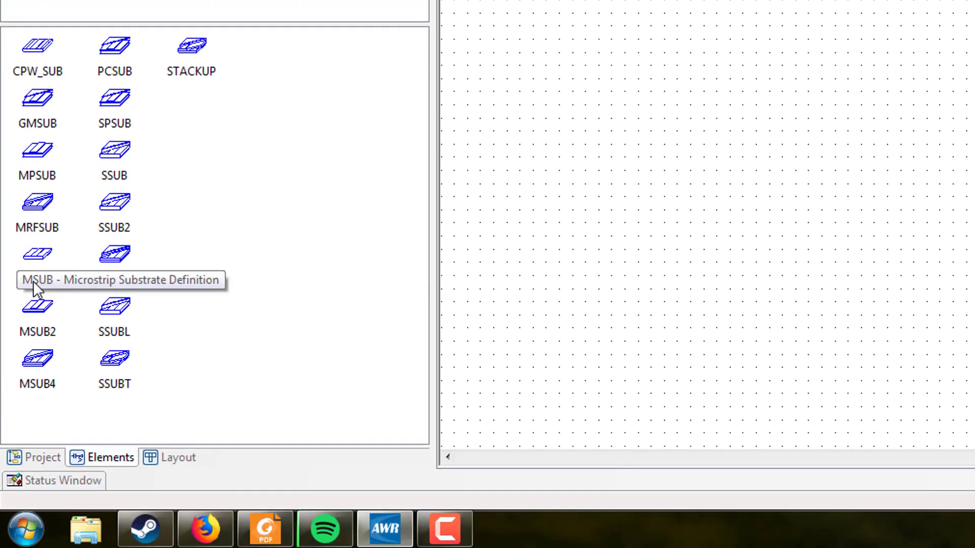
Step: Place the MSUB substrate SUB1 on the schematic and search the elements for MSUB
drag(32, 281, 788, 0)
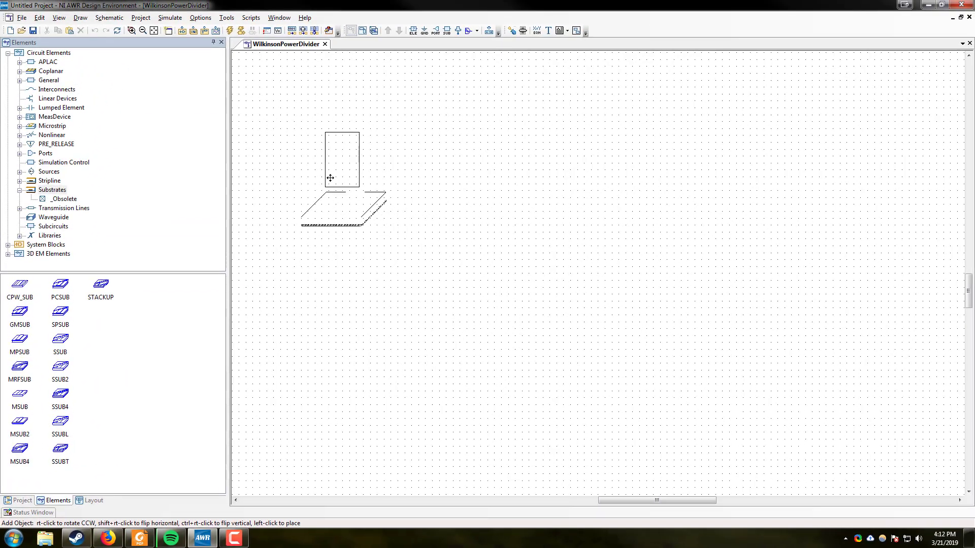
click(330, 178)
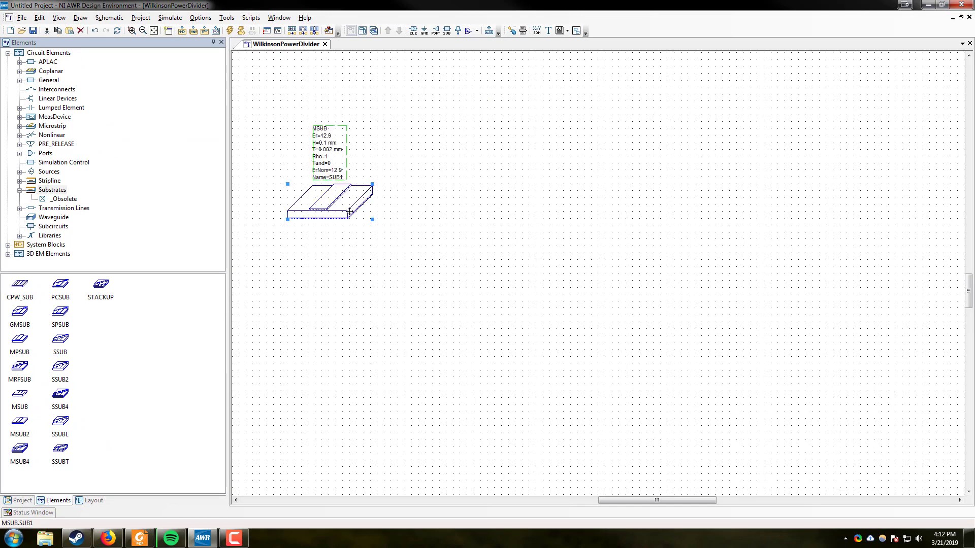
click(415, 210)
scroll(385, 212, up, 1)
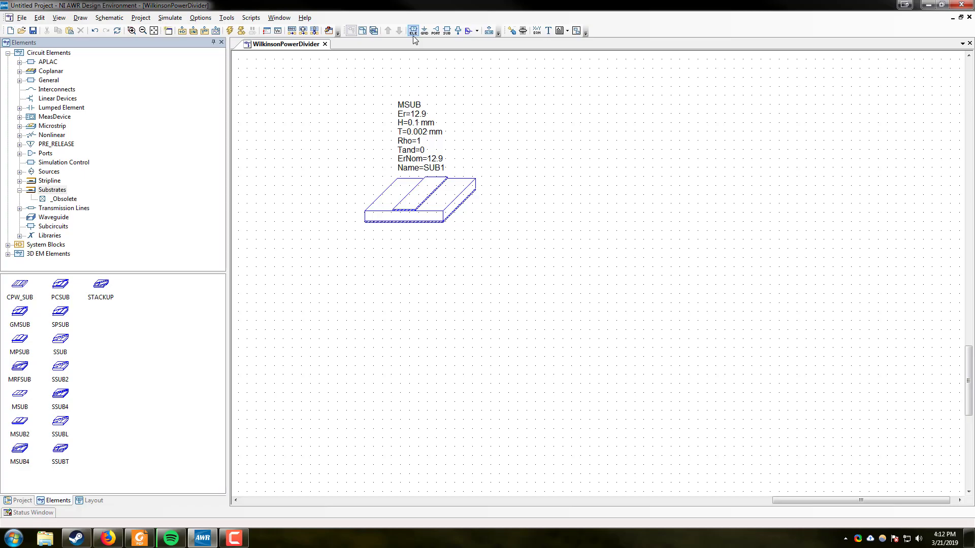
click(413, 34)
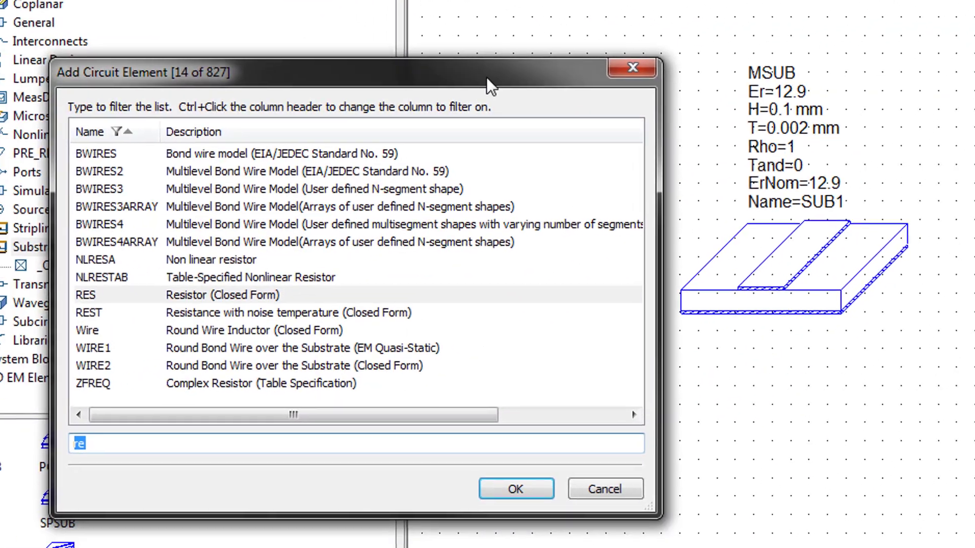
drag(486, 77, 974, 68)
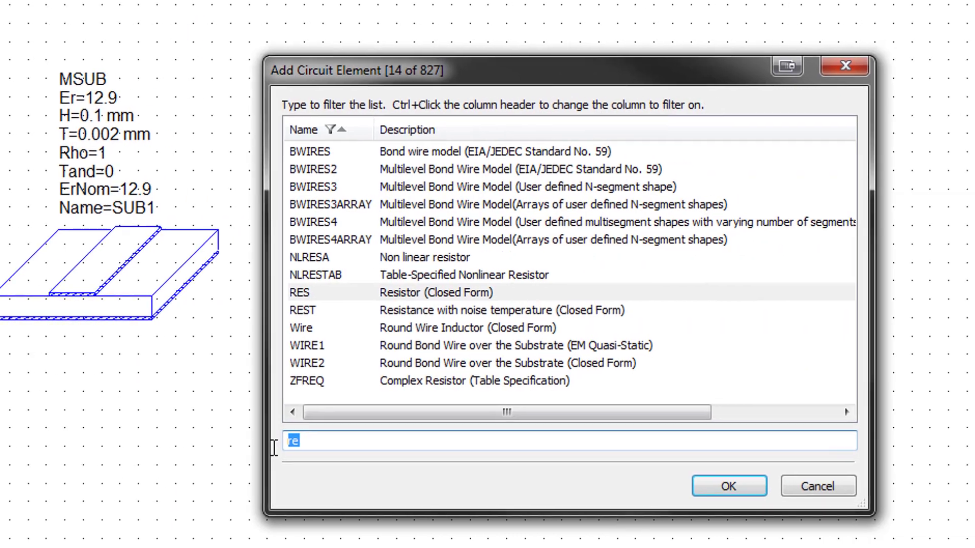
text(MSUB)
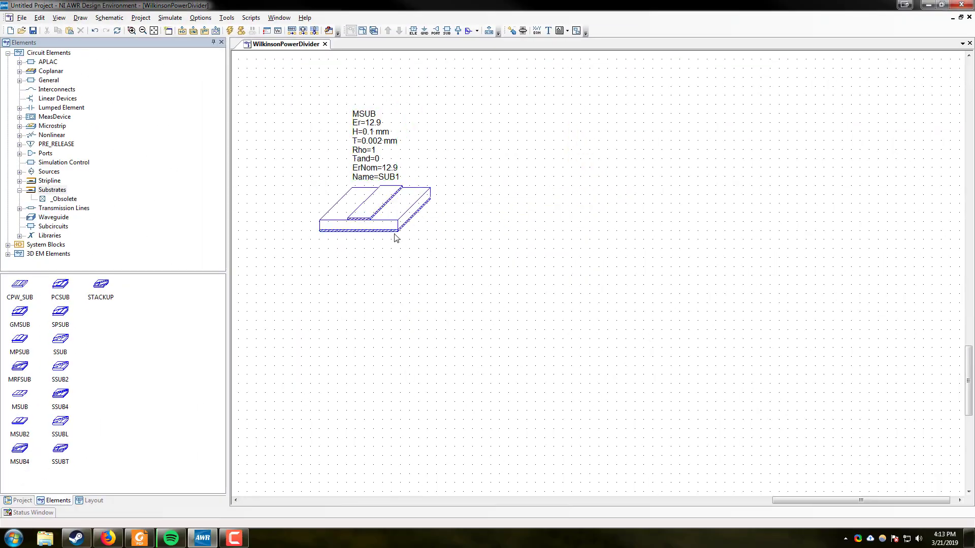
Step: Nudge the SUB1 substrate slightly left on the schematic
right_click(368, 212)
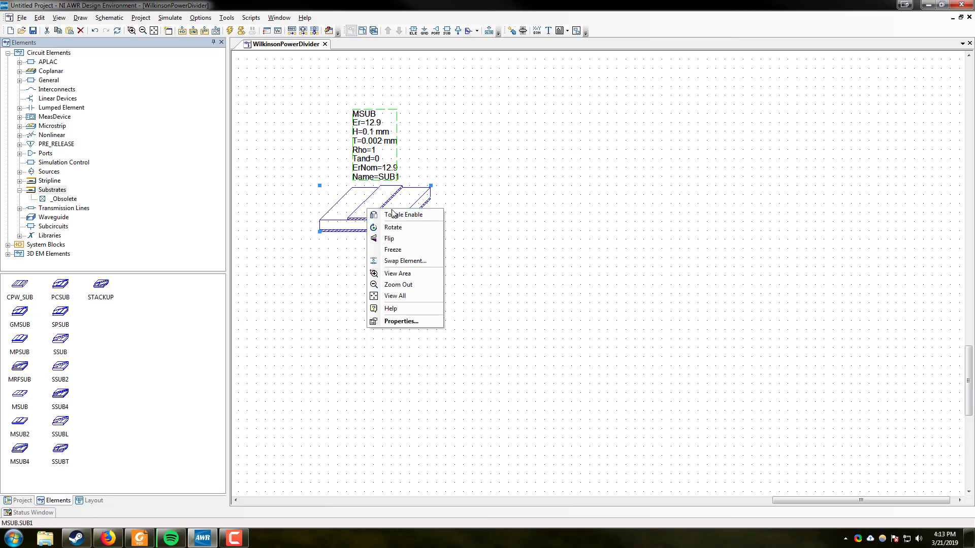
click(502, 215)
drag(383, 215, 374, 214)
click(463, 225)
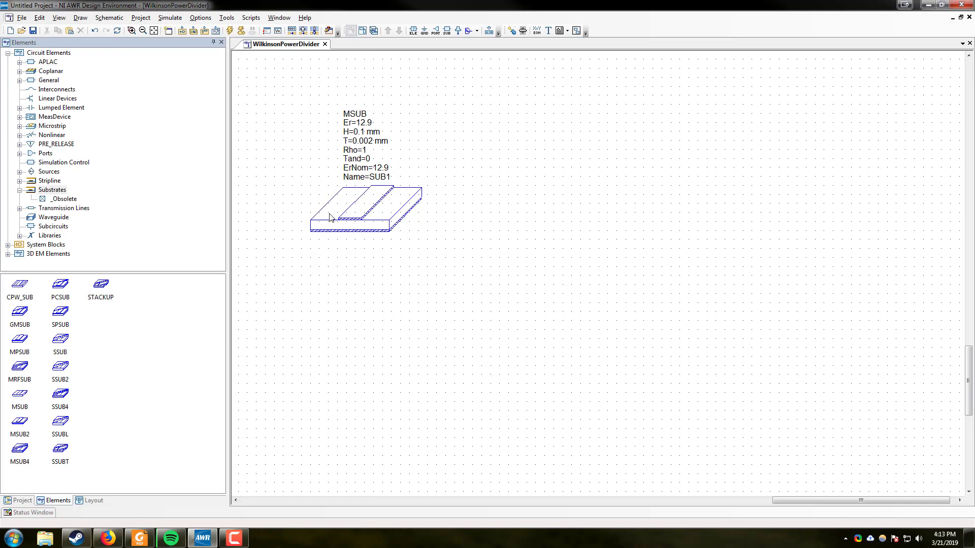
Step: Open SUB1's parameters and set Er to 4.4 and H to 1.524 mm
double_click(362, 215)
drag(538, 112, 500, 96)
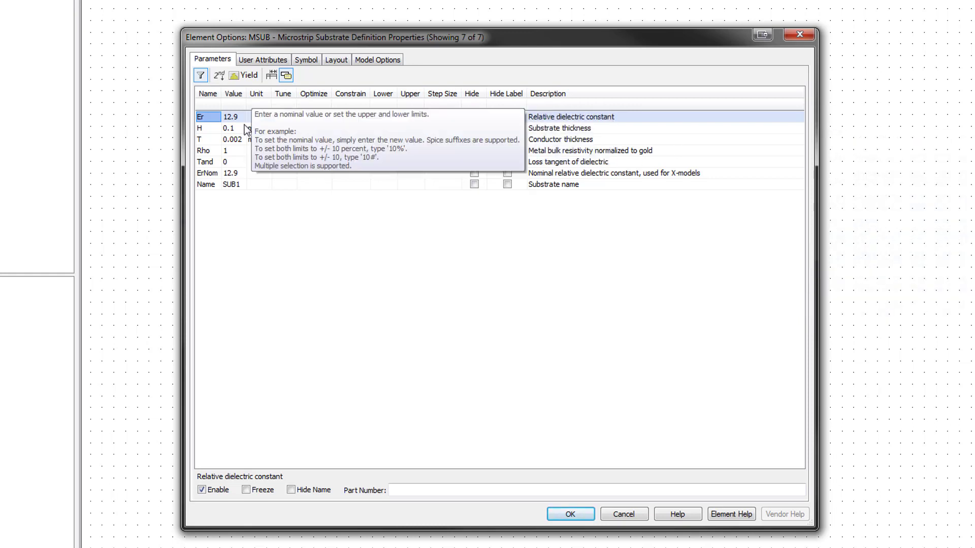
drag(247, 93, 279, 94)
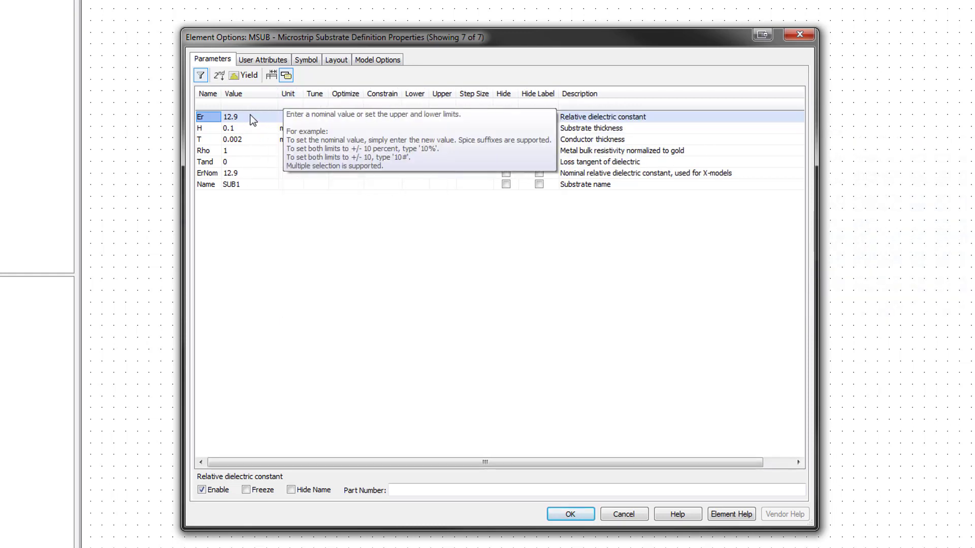
click(249, 116)
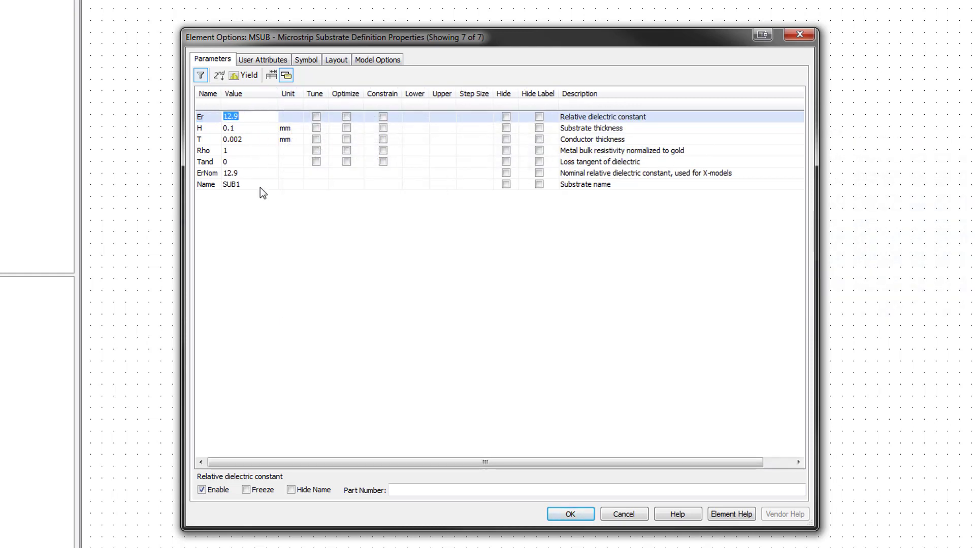
text(4.4)
key(Return)
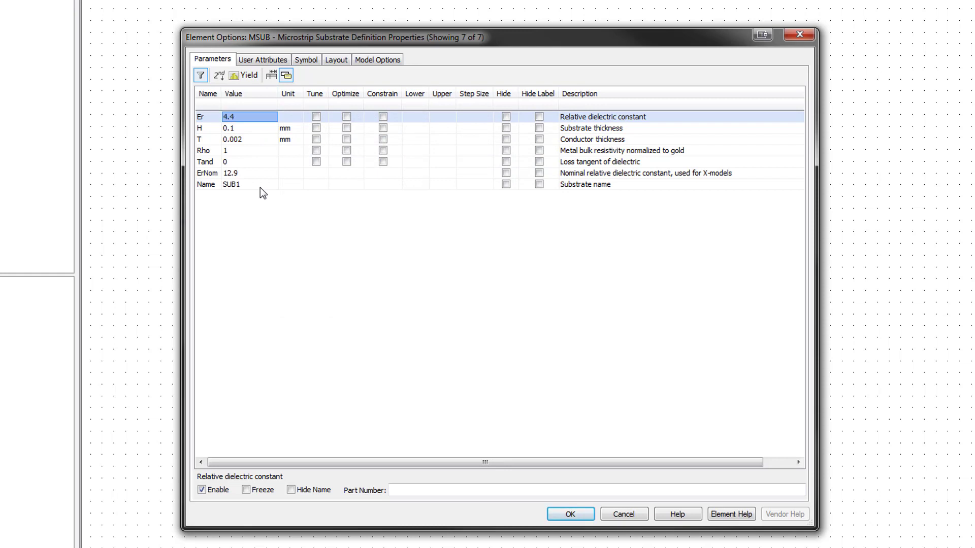
click(247, 130)
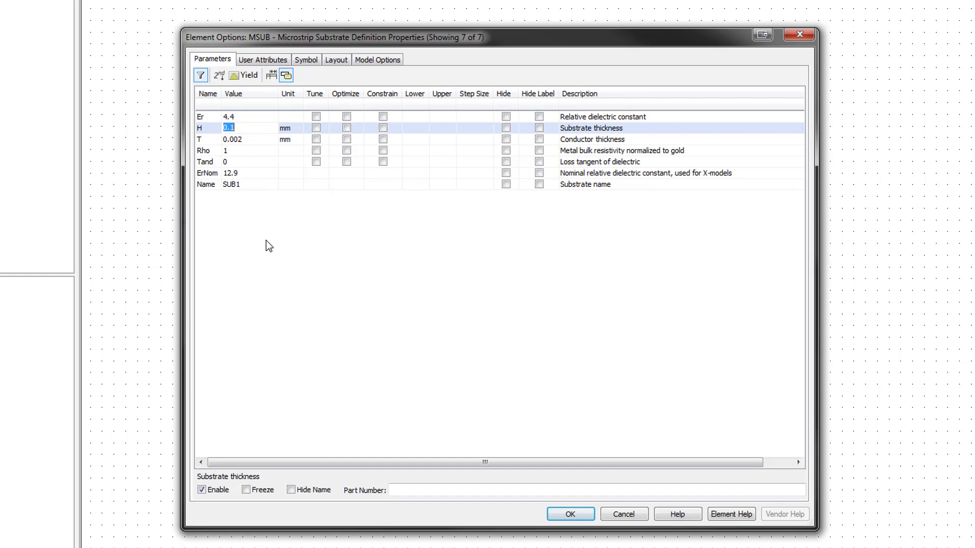
text(1.524)
key(Return)
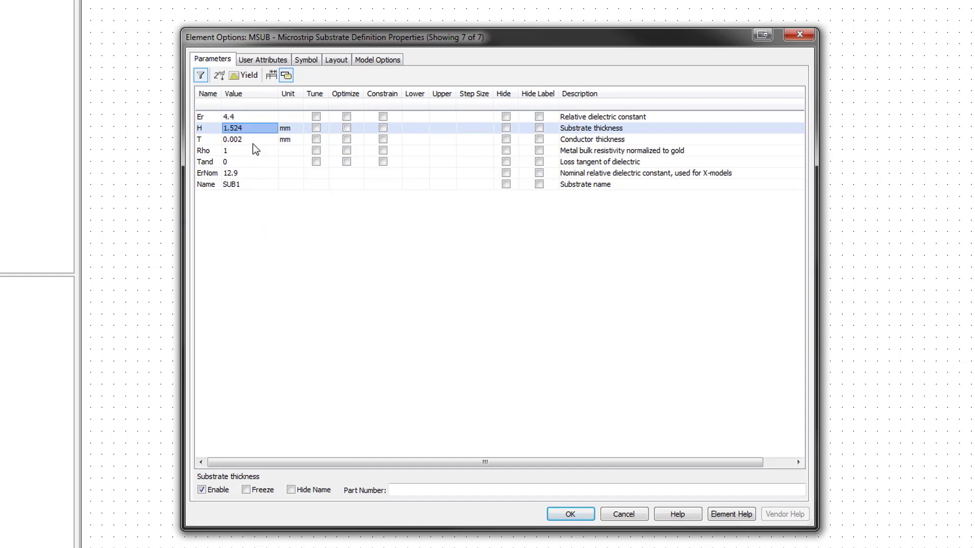
Step: Set conductor thickness T to 0.035 mm and Rho to 0.7
click(253, 141)
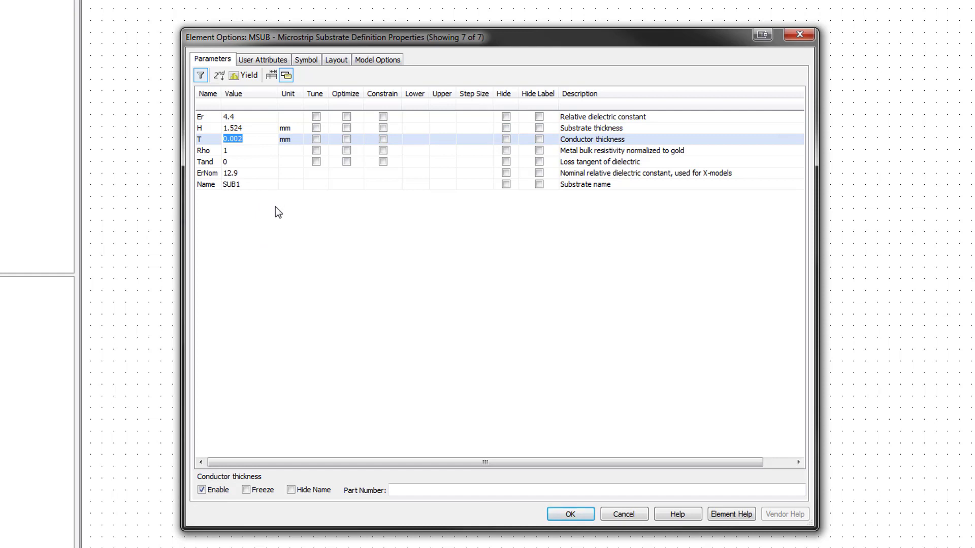
text(1)
key(BackSpace)
text(0.035)
key(Return)
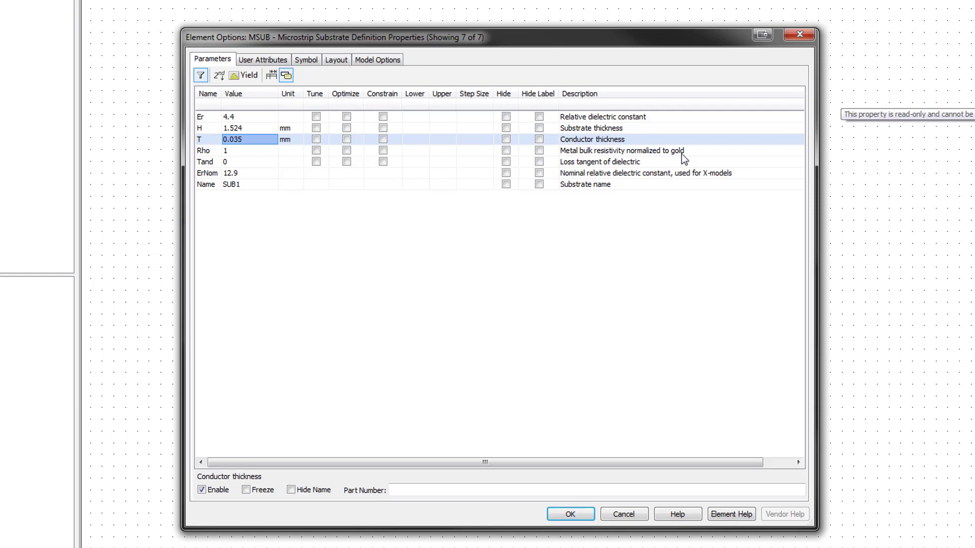
click(249, 150)
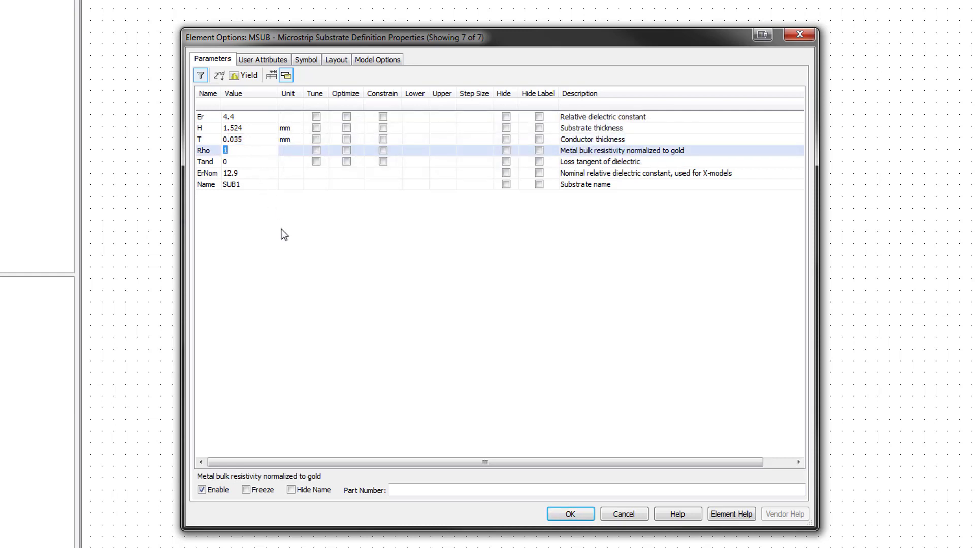
text(0.7)
click(255, 163)
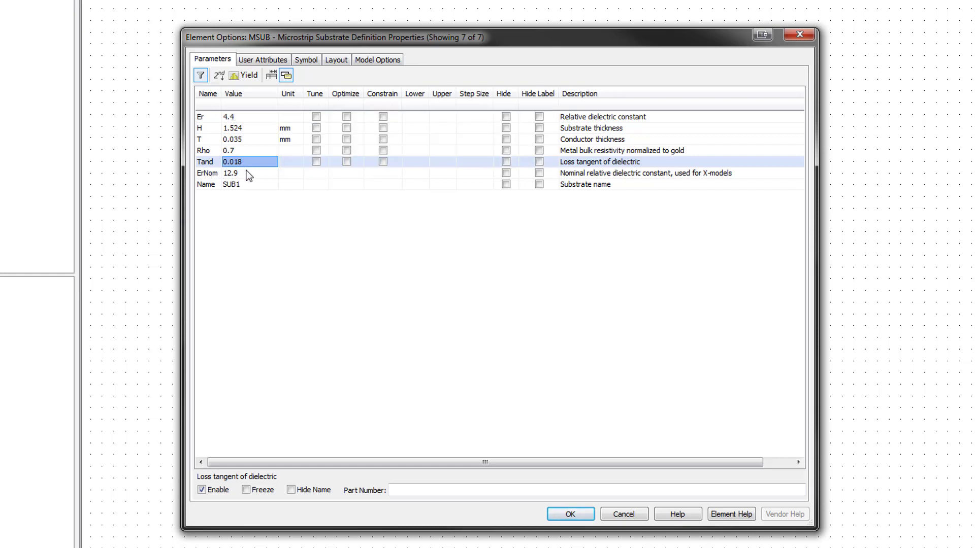
Step: Keep Tand at 0.018, set ErNom to 4.4 and name the substrate FR4
click(249, 175)
text(4.4)
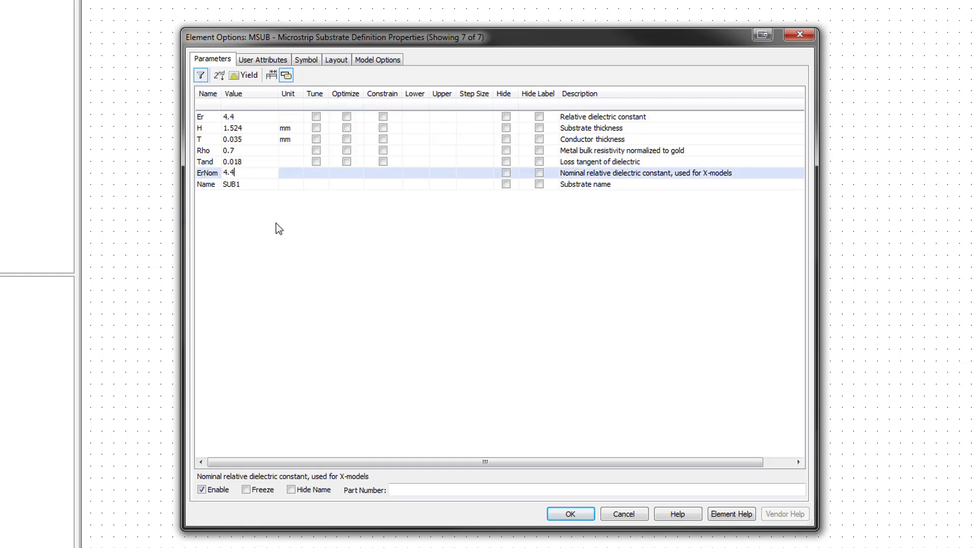
key(Return)
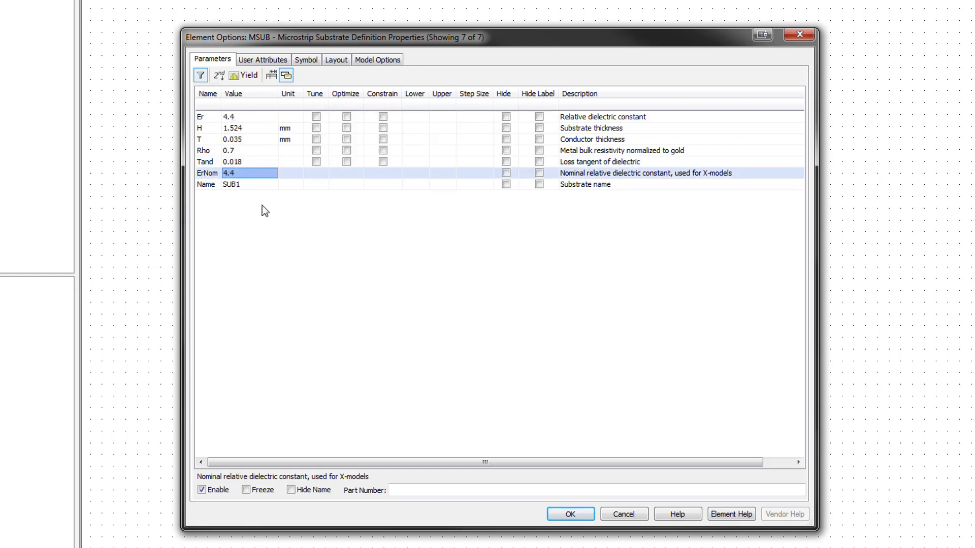
click(244, 185)
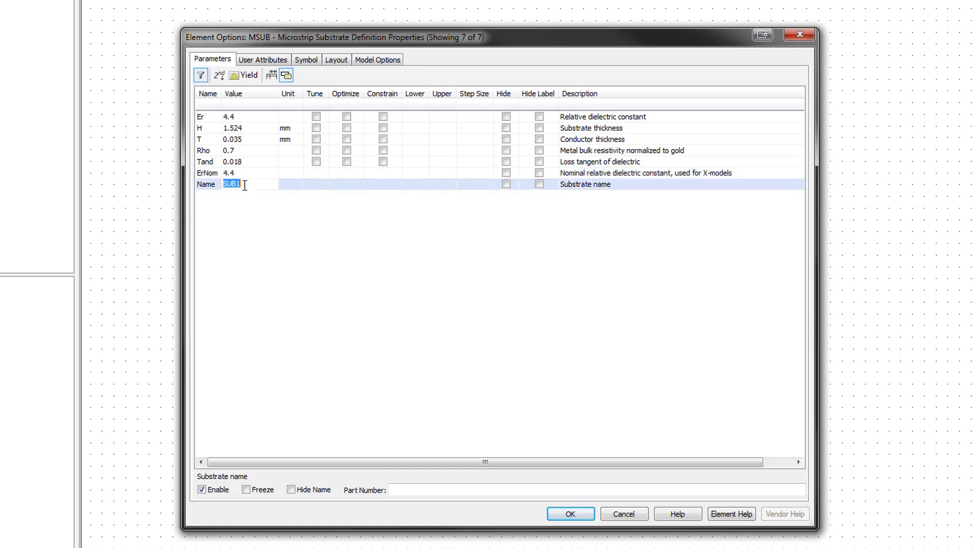
text(FR4)
key(Return)
Step: Apply the FR4 substrate settings and place an MLIN microstrip line on the schematic
click(569, 514)
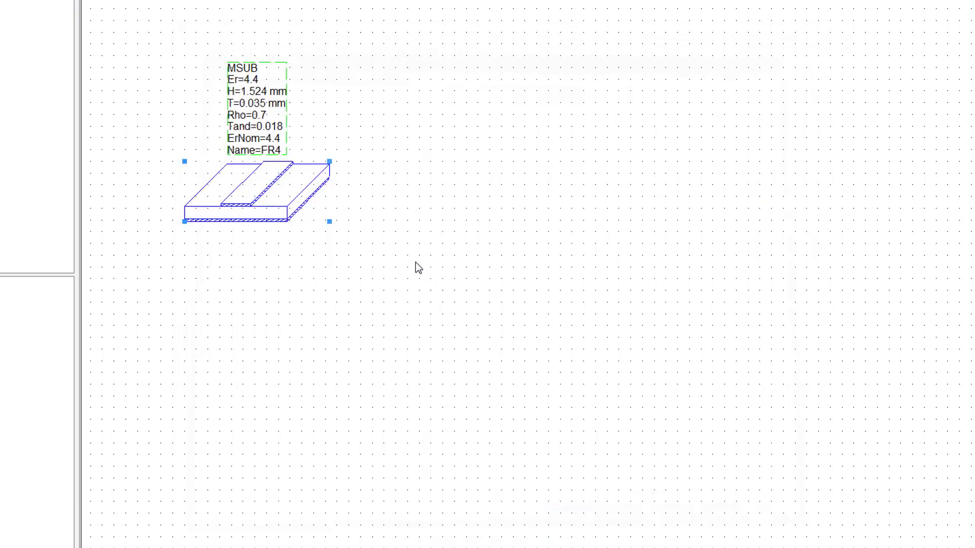
click(384, 210)
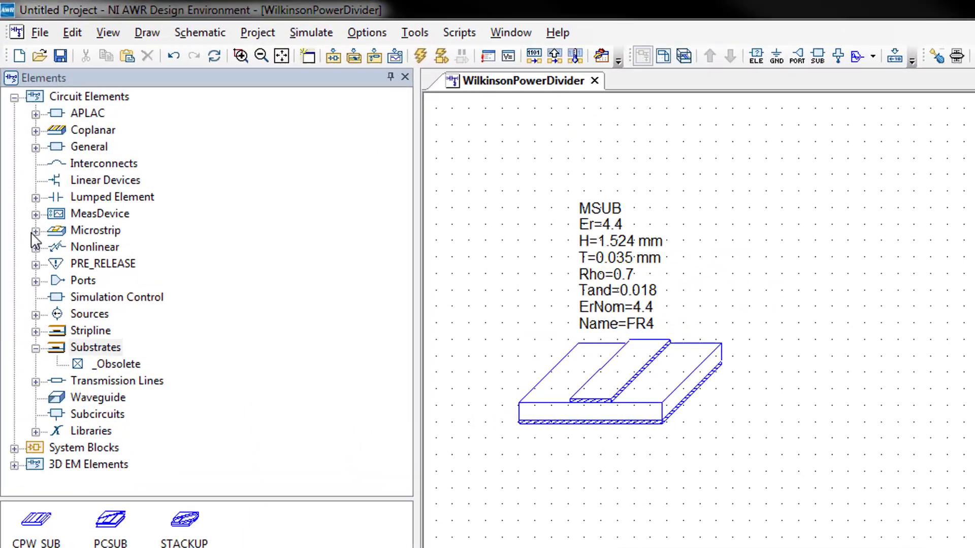
click(35, 231)
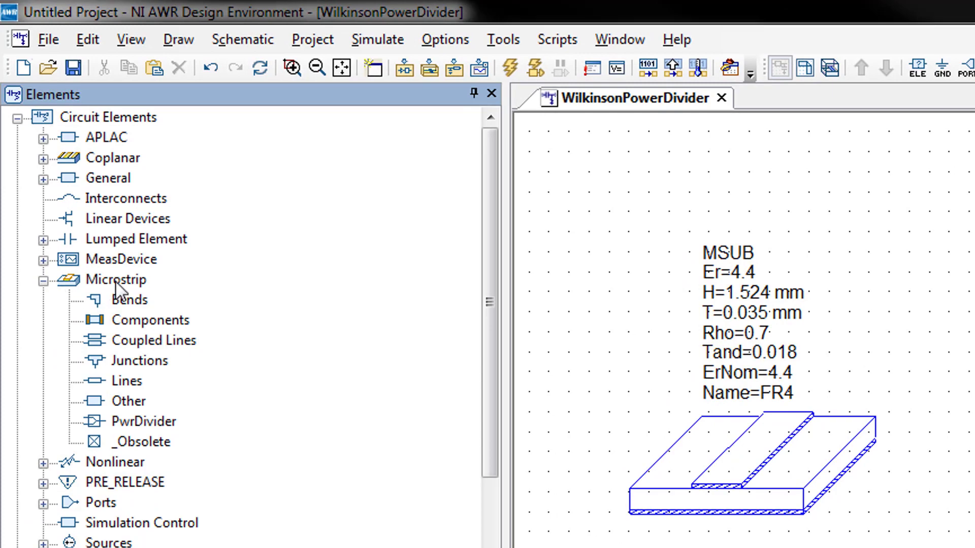
click(125, 382)
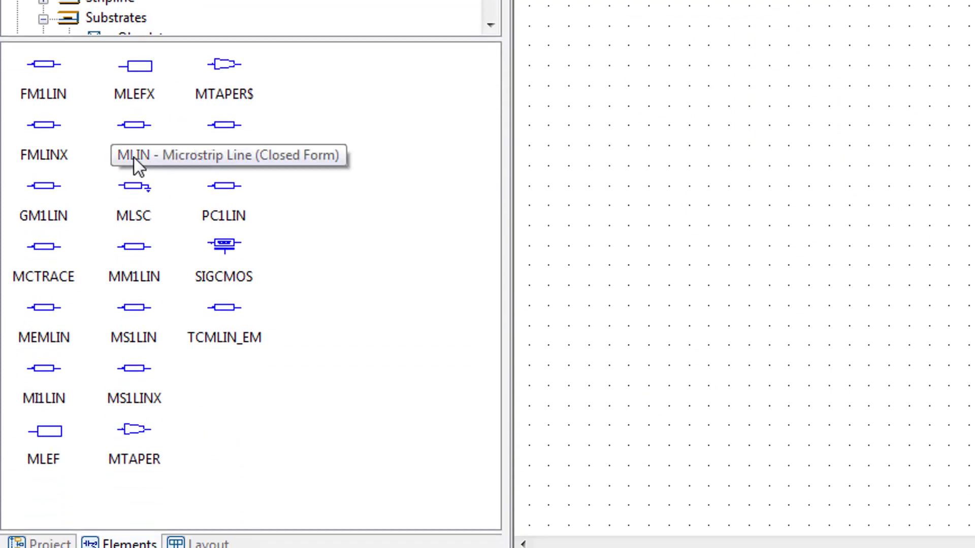
click(133, 157)
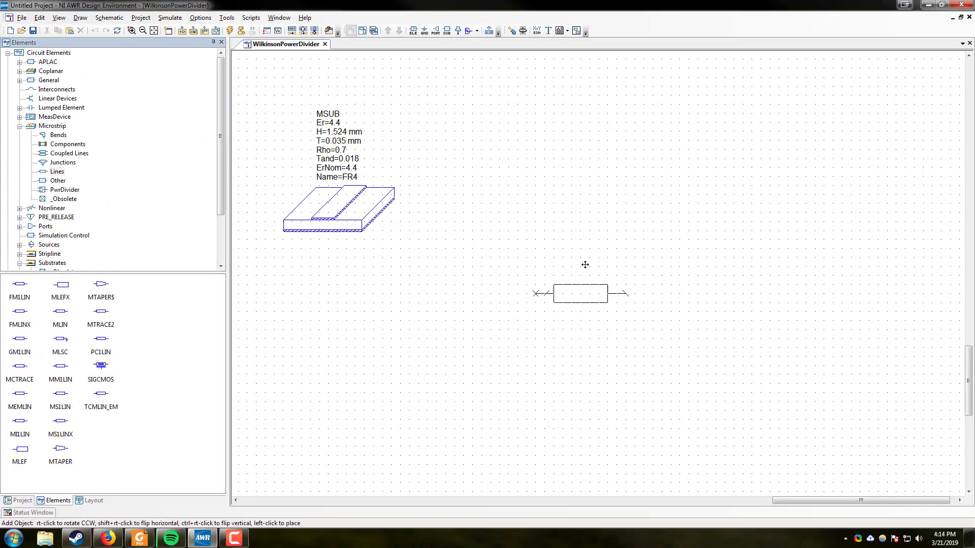
click(531, 228)
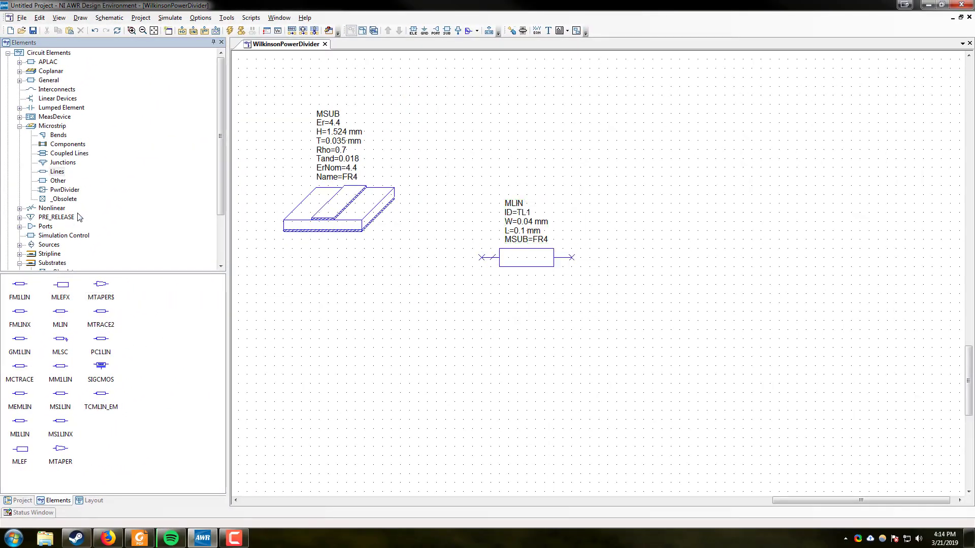
Step: Add an MTEE junction below the line and an MCURVE bend right of it
click(61, 164)
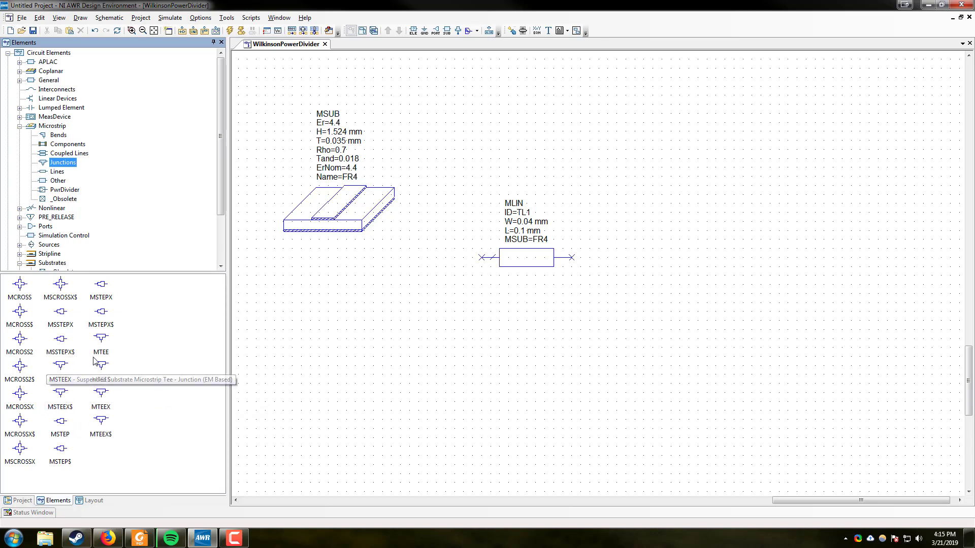
drag(101, 339, 589, 369)
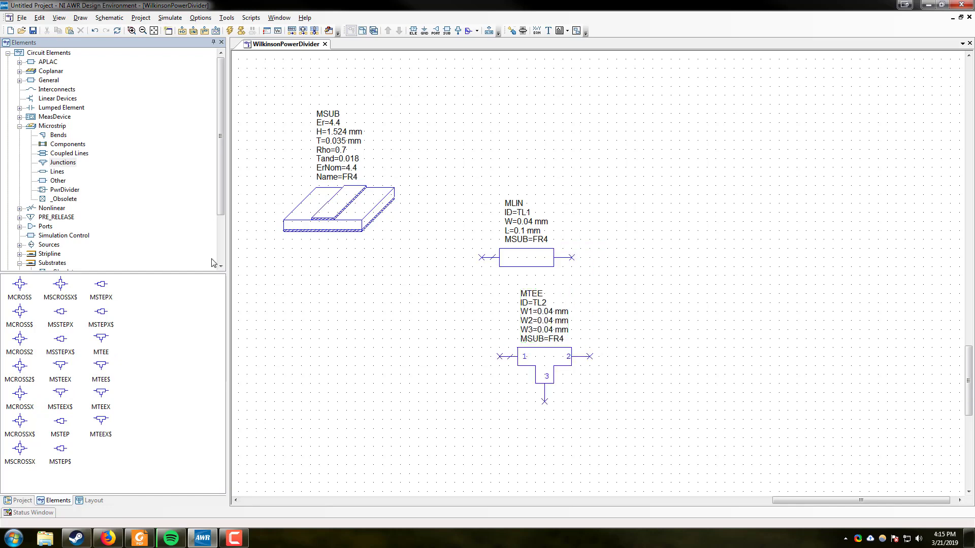
click(57, 135)
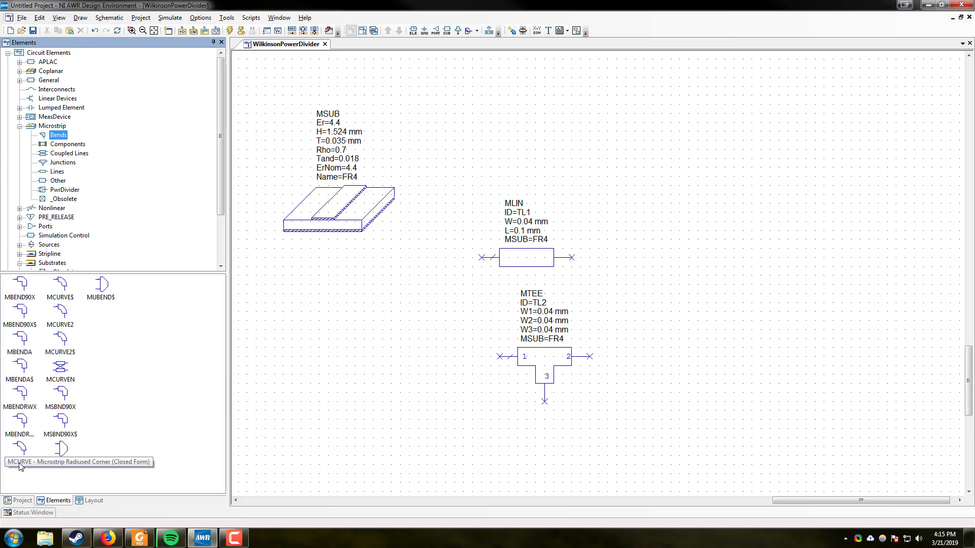
drag(19, 466, 678, 304)
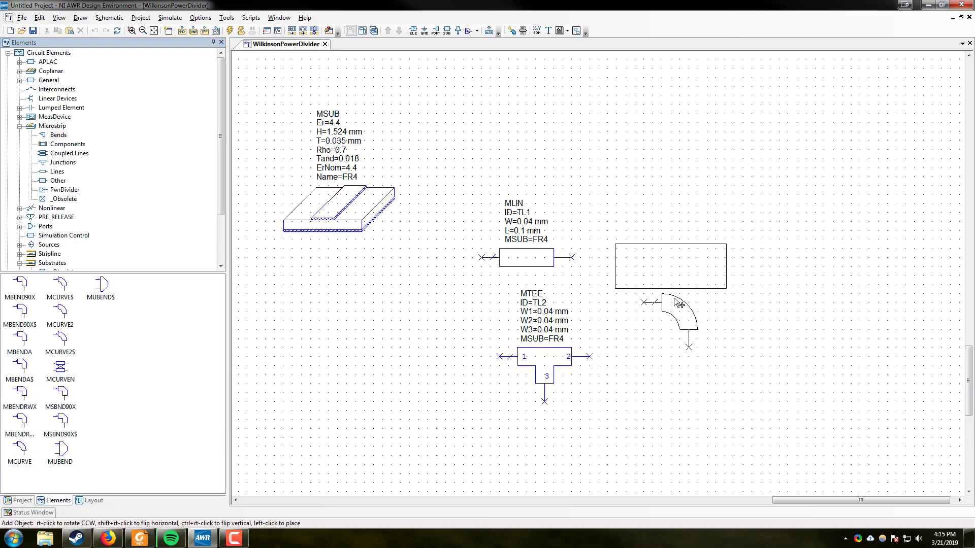
click(679, 305)
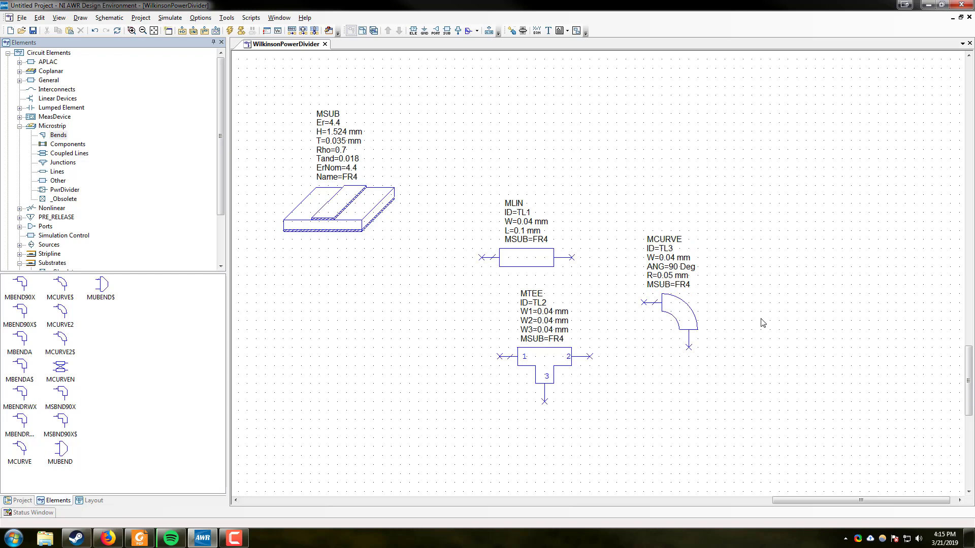
Step: Arrange TL1, TL2 and TL3 so they connect, nudging the tee and bend slightly left
drag(523, 257, 505, 230)
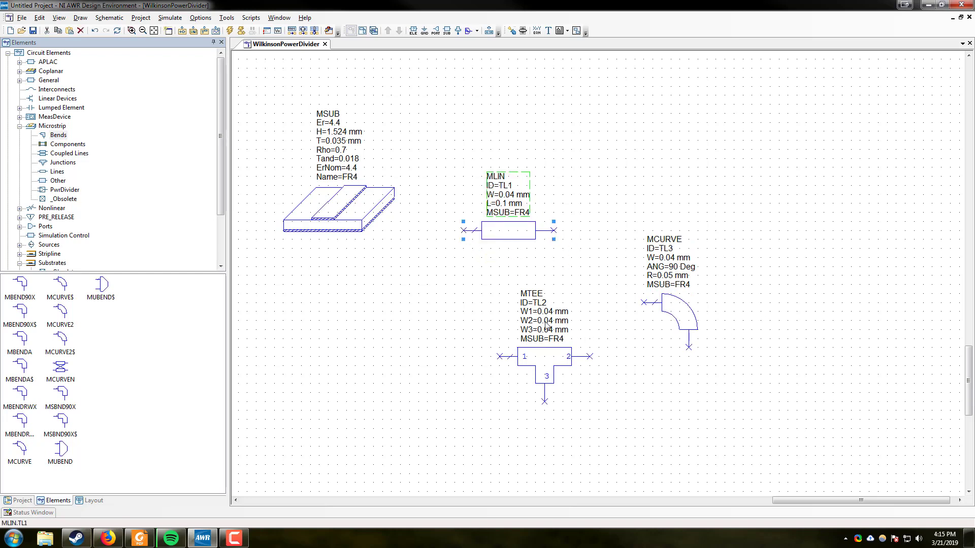
drag(548, 355, 529, 309)
drag(682, 308, 646, 236)
click(781, 324)
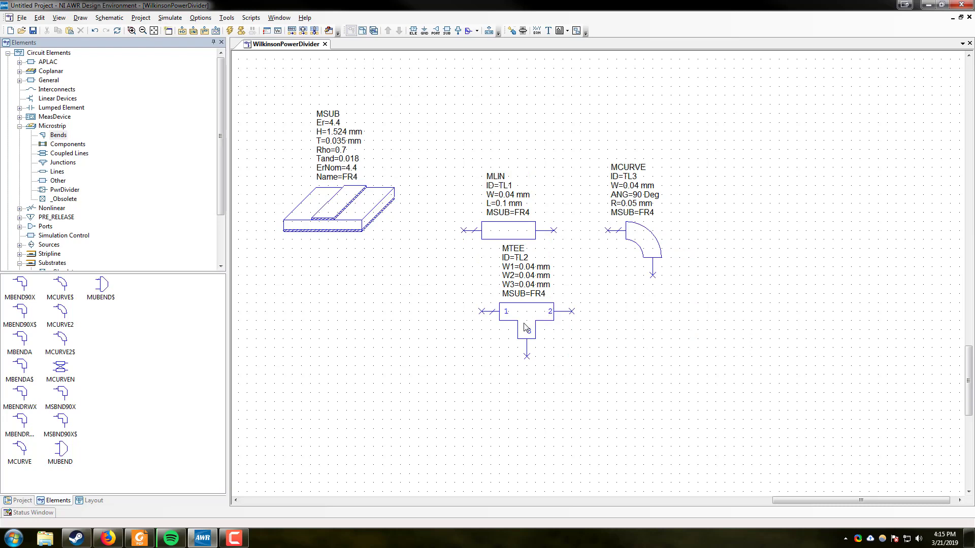
drag(526, 323, 509, 323)
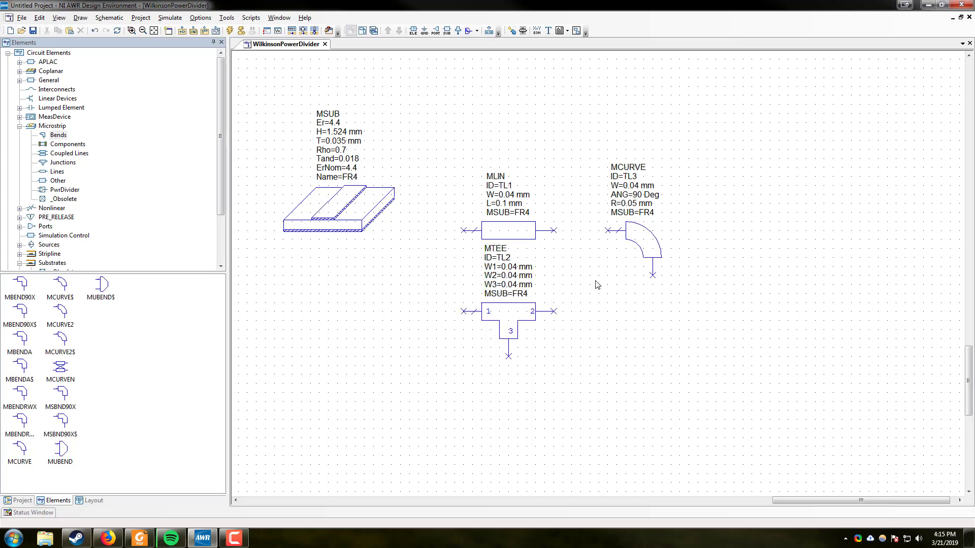
click(644, 244)
drag(644, 244, 635, 244)
Step: Launch the TXLine calculator from Tools and center its window
click(722, 250)
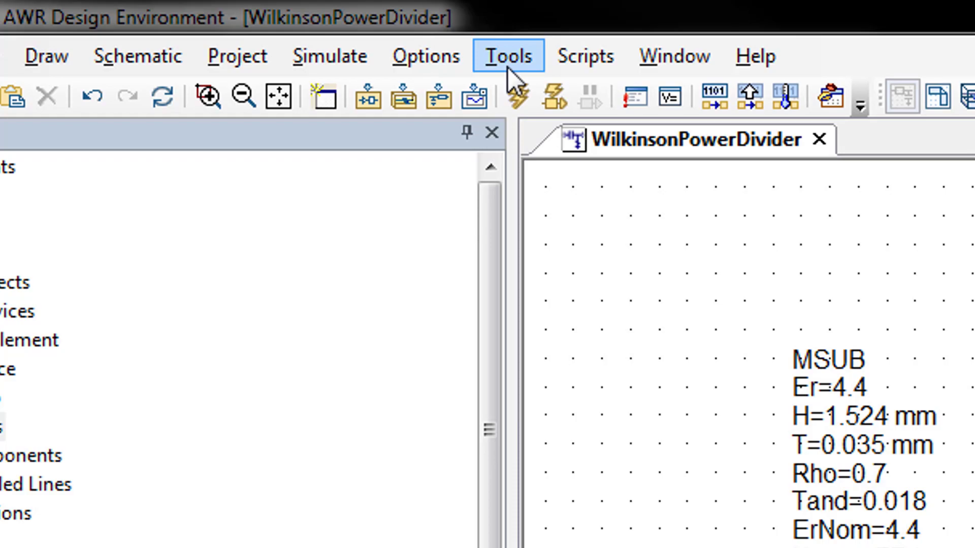
click(508, 57)
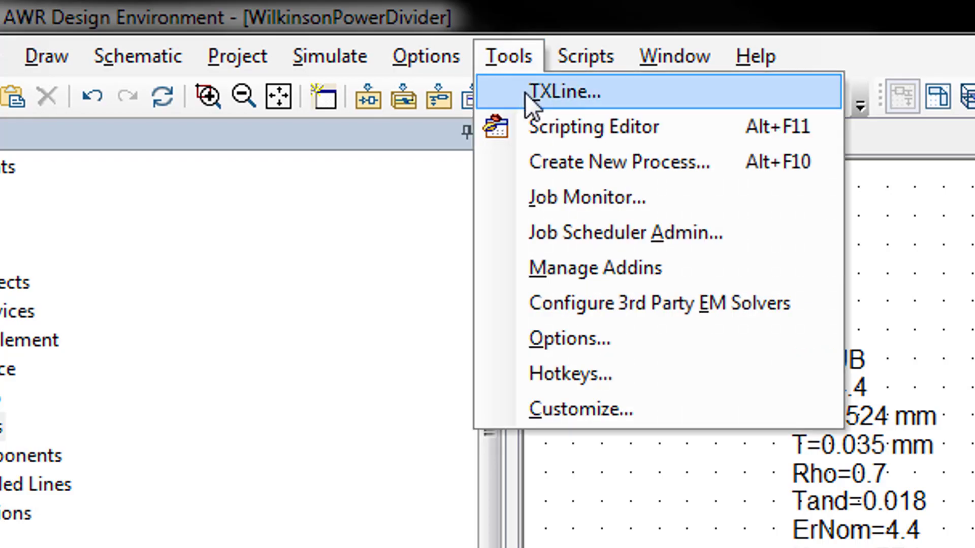
click(525, 93)
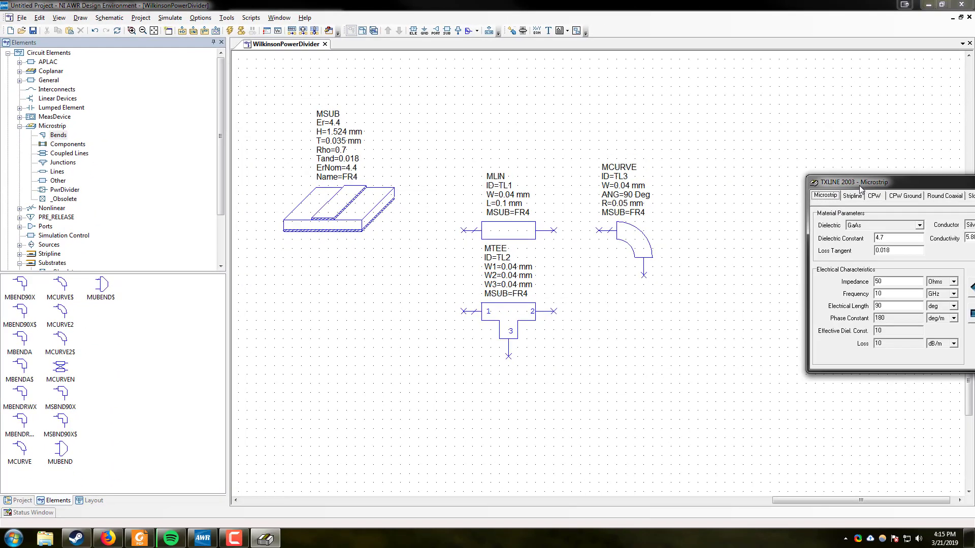
drag(733, 192, 543, 197)
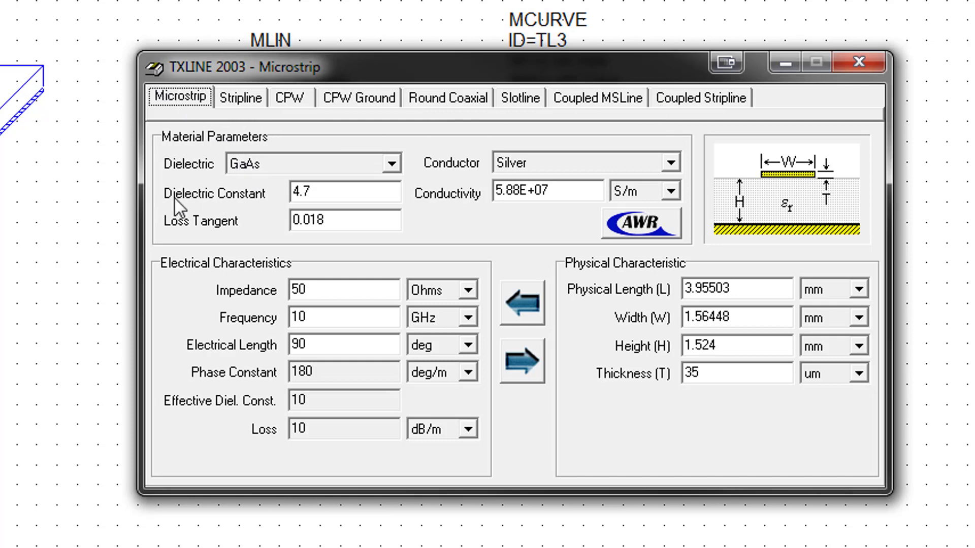
Step: Set dielectric constant 4.4 and copper conductor, checking loss tangent 0.018 and height 1.524 mm
drag(326, 194, 263, 194)
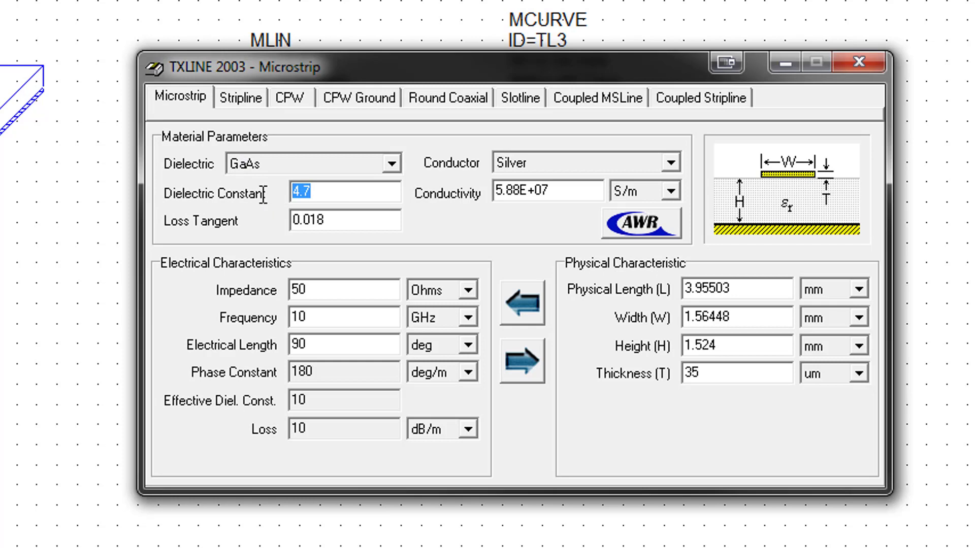
text(4.4)
click(513, 163)
click(528, 197)
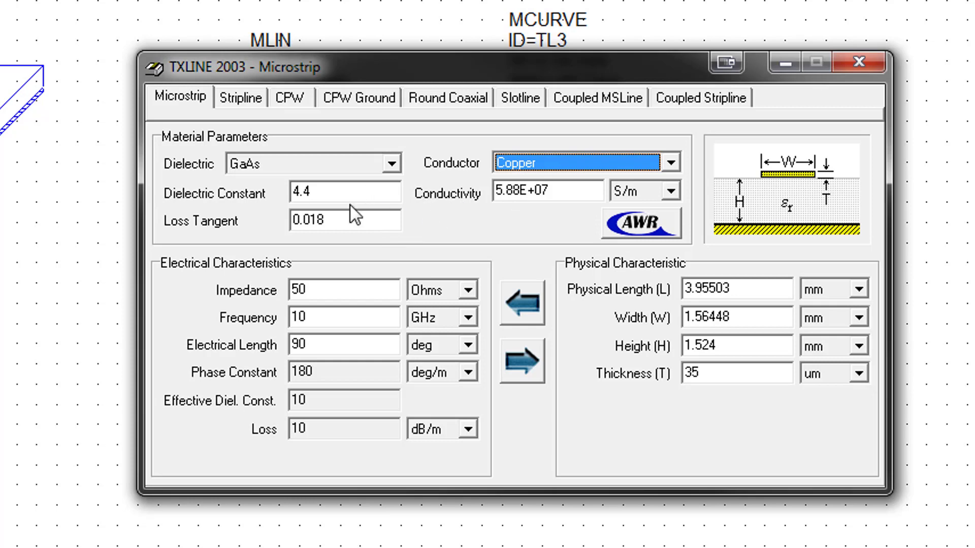
drag(328, 222, 287, 222)
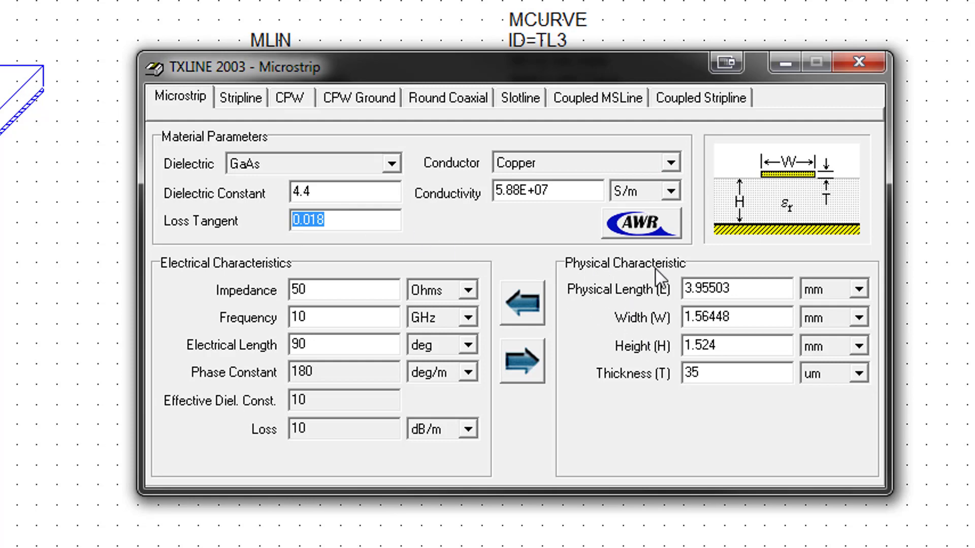
drag(717, 345, 681, 347)
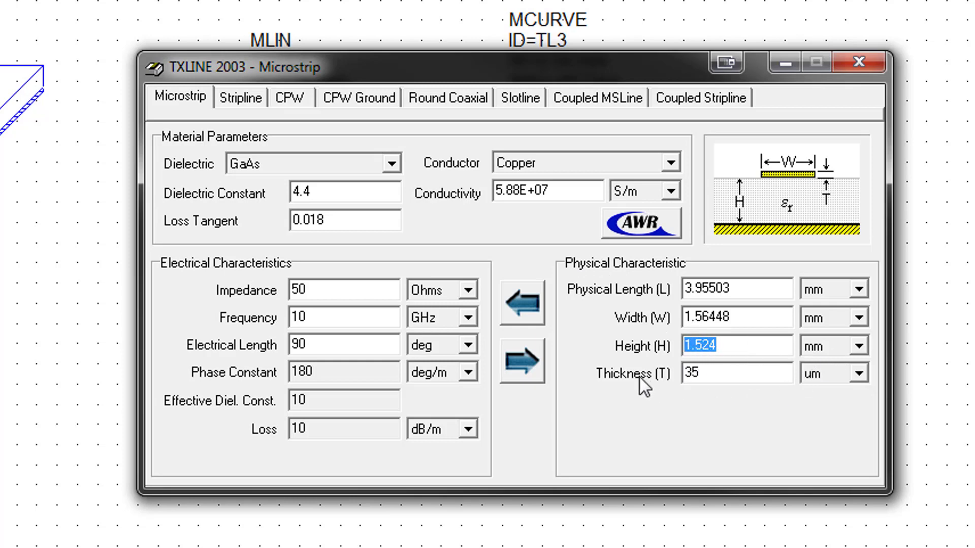
Step: Set frequency to 4.5 GHz and synthesize the 50-ohm line's physical dimensions
click(692, 376)
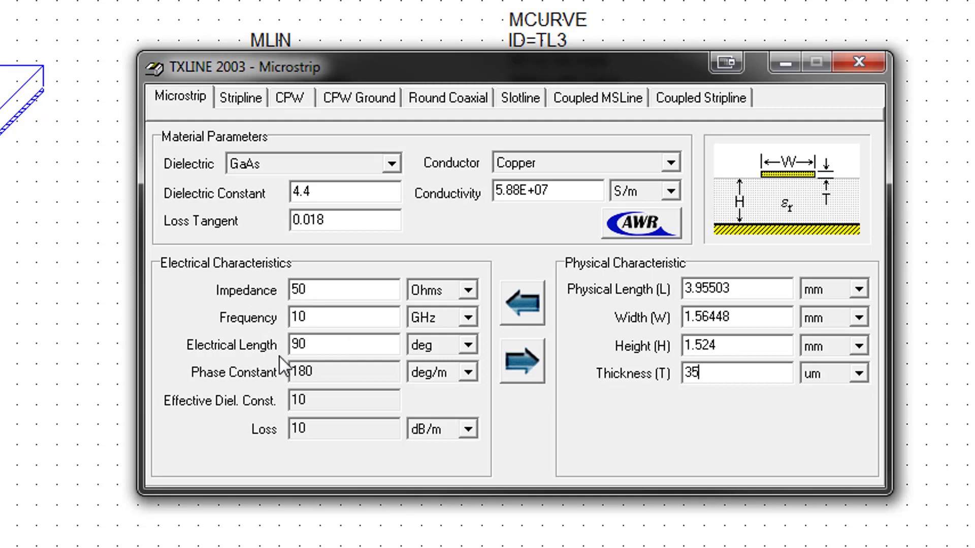
double_click(297, 293)
click(342, 323)
drag(342, 324, 239, 335)
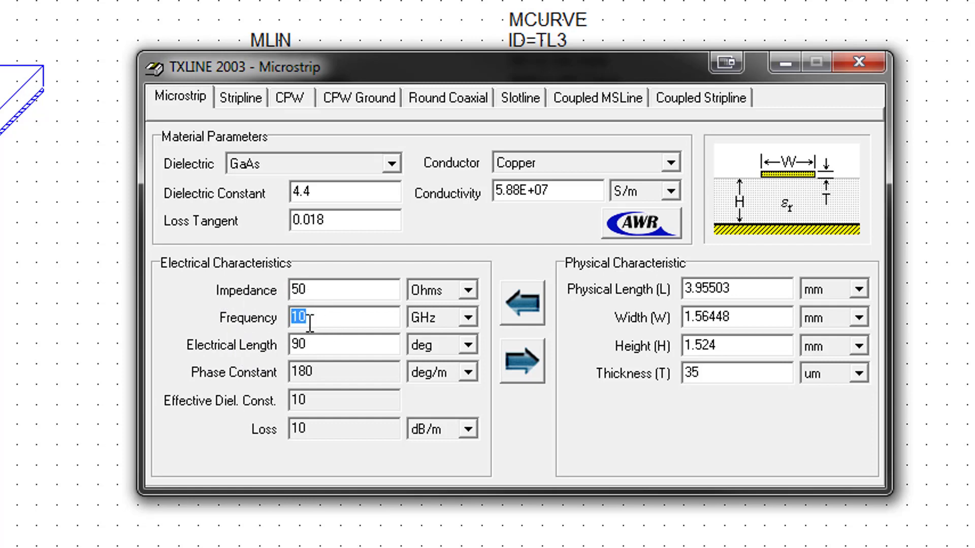
drag(347, 323, 282, 323)
text(4.5)
click(307, 349)
click(312, 290)
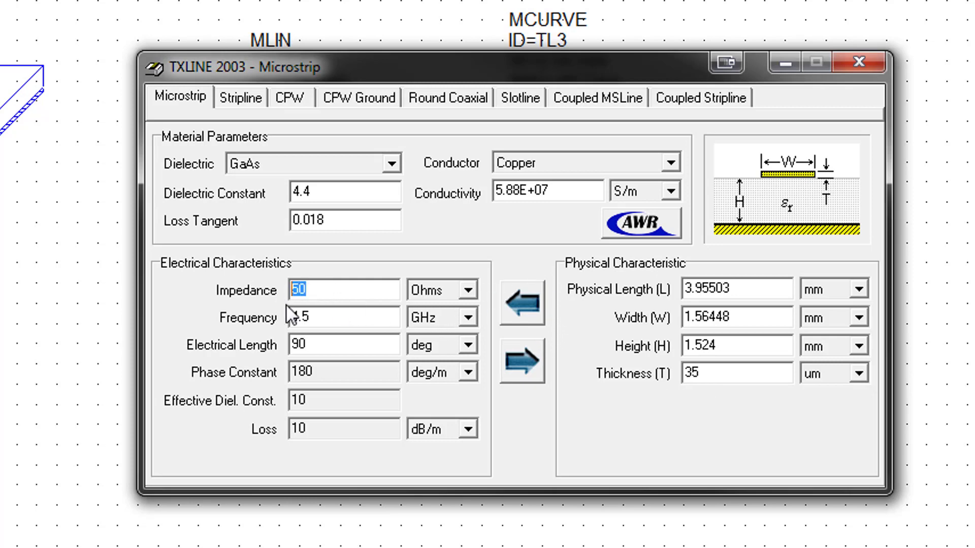
drag(331, 344, 291, 345)
drag(347, 320, 284, 325)
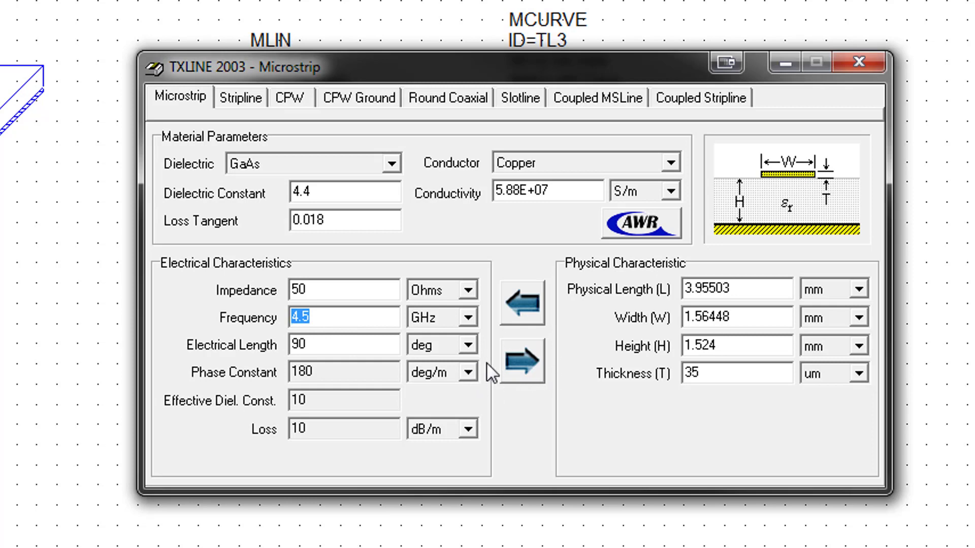
click(523, 361)
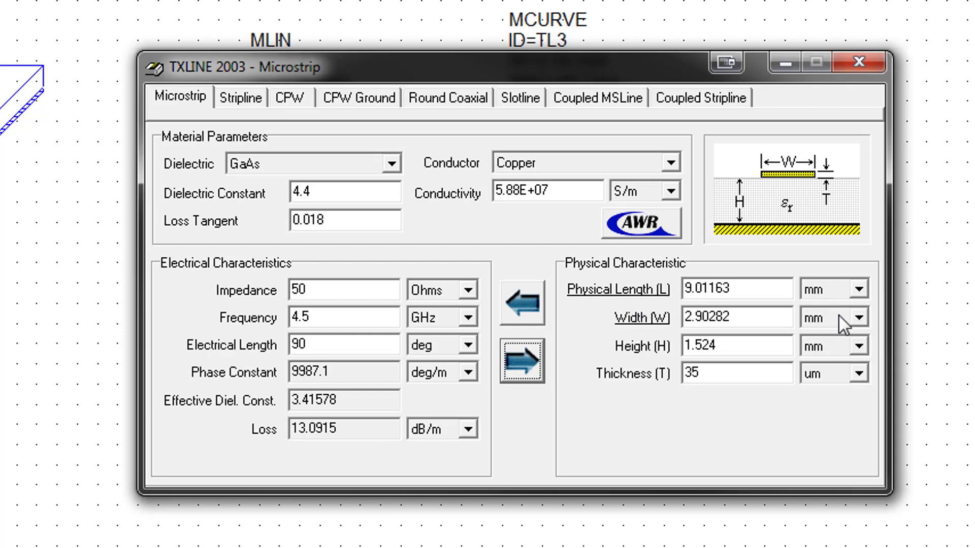
Step: Keep lengths in mm and read width 2.90282 mm and length 9.01163 mm
click(836, 292)
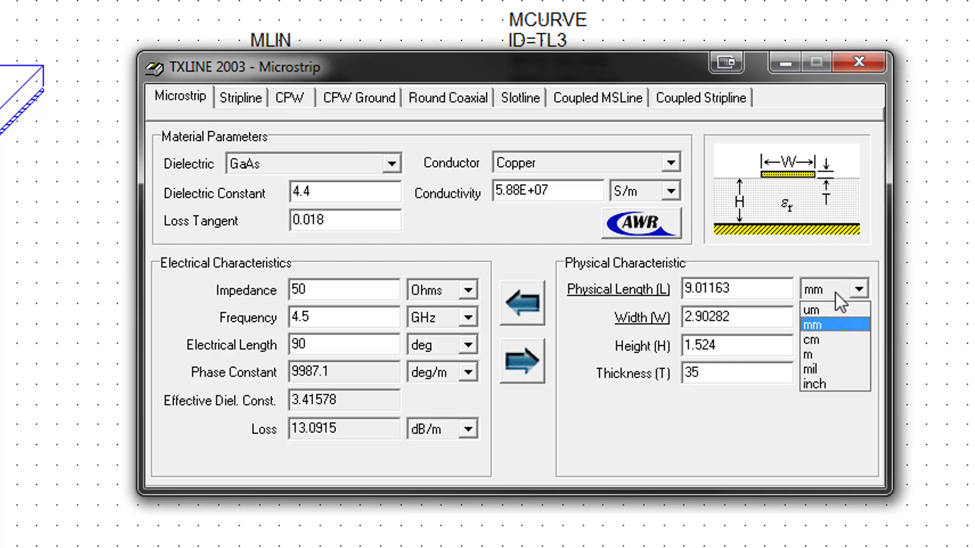
click(826, 324)
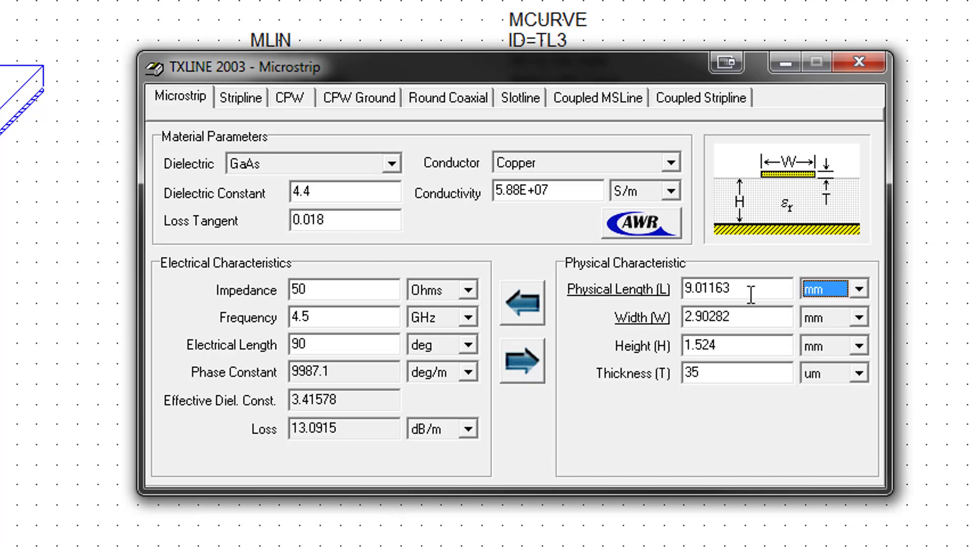
click(771, 288)
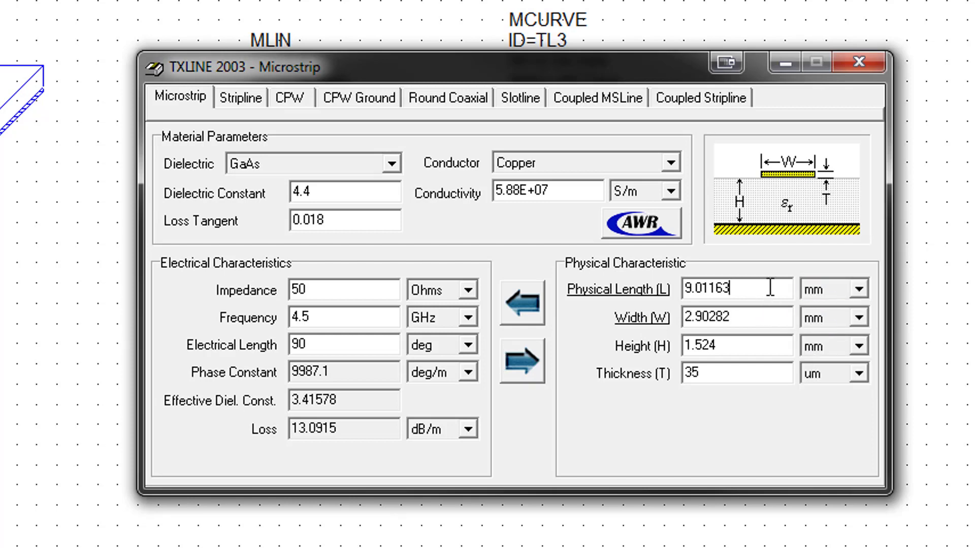
double_click(771, 287)
click(747, 315)
Step: Synthesize a 70.7 Ω line in TXLine, giving a width of 1.51277 mm
drag(378, 289, 258, 291)
text(70.7)
click(523, 376)
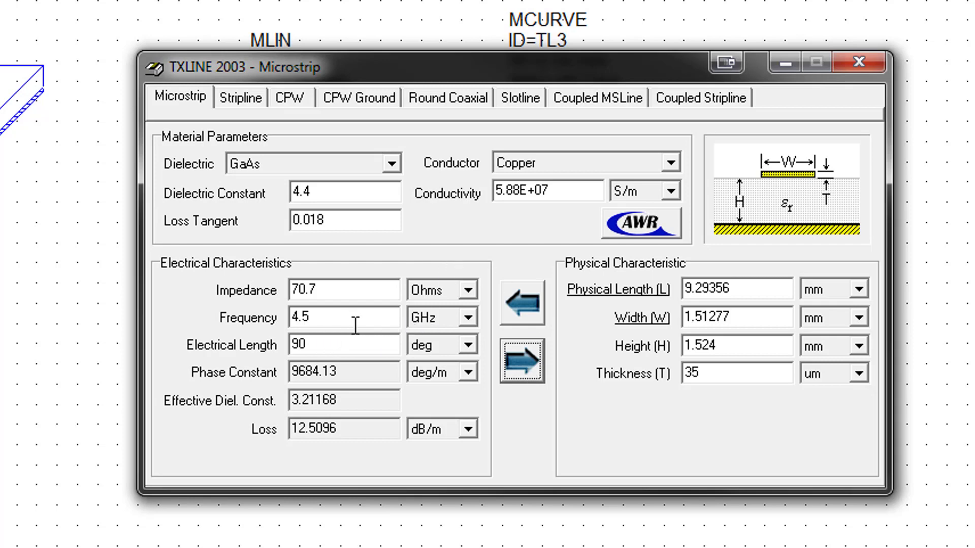
Step: Get the half-wave length (180°, 18.5871 mm), then the quarter-wave length (90°, 9.29356 mm)
drag(342, 349, 253, 350)
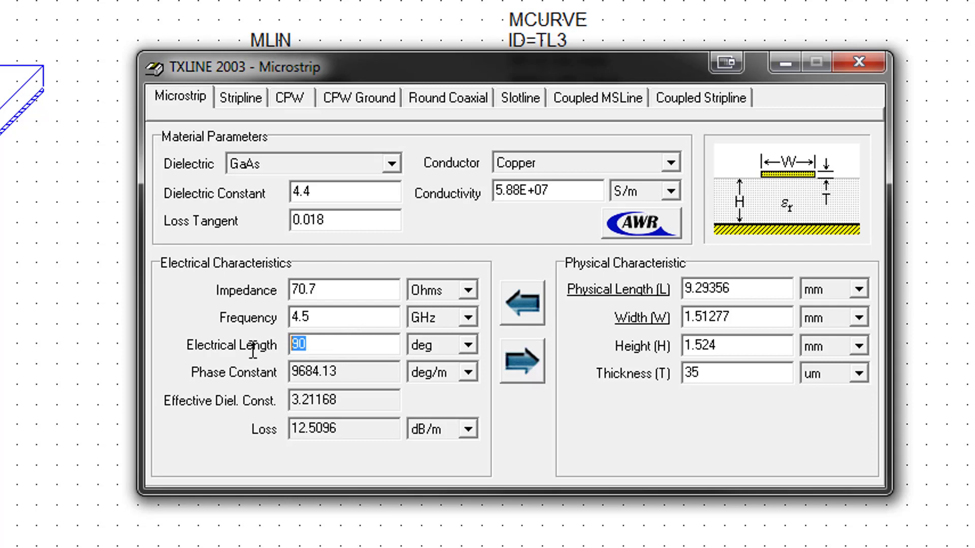
text(180)
click(518, 360)
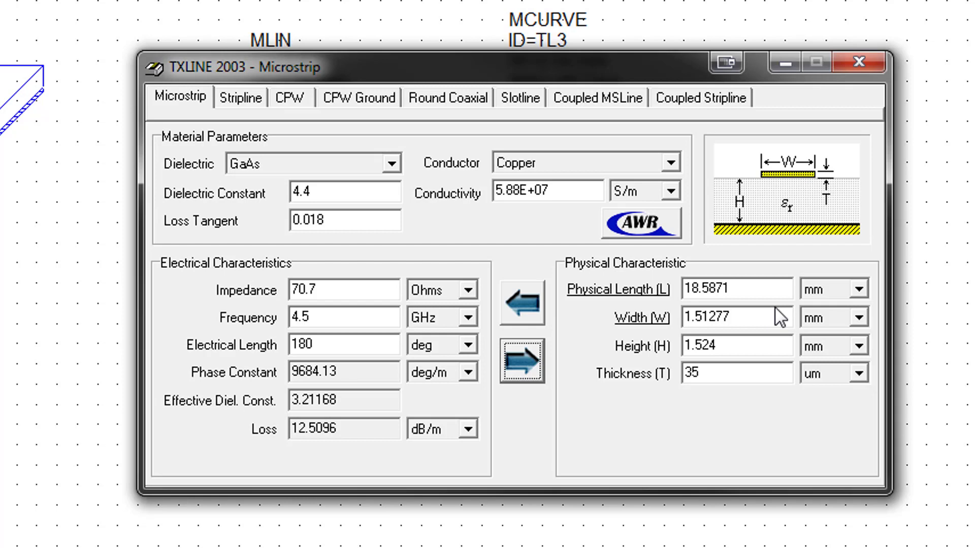
drag(341, 339, 233, 348)
text(90)
click(520, 365)
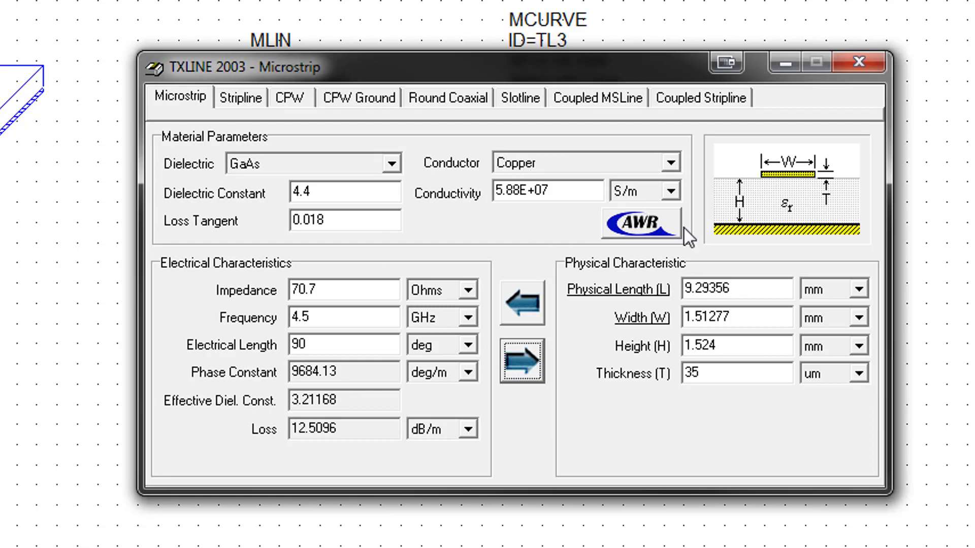
Step: Minimize TXLine and start a new equation block below MSUB on the schematic
click(791, 65)
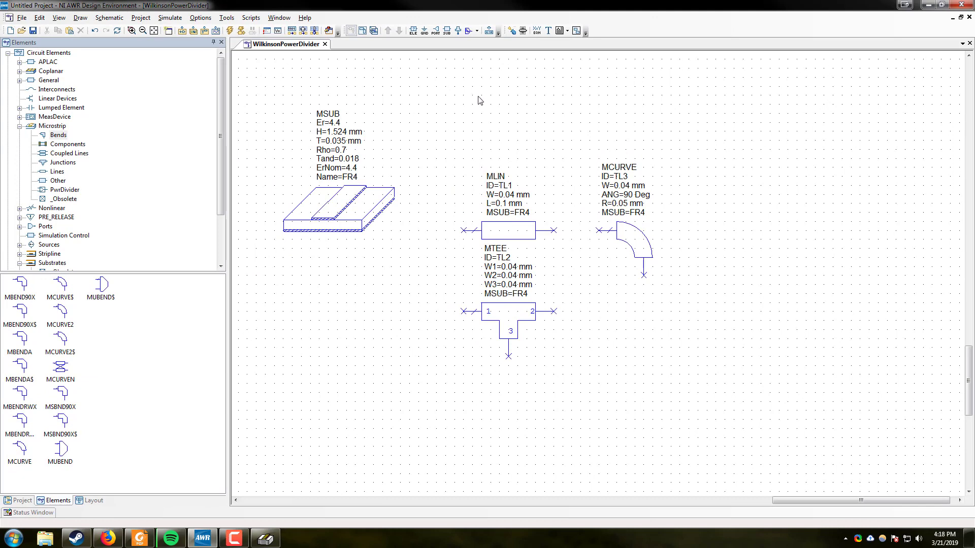
click(536, 32)
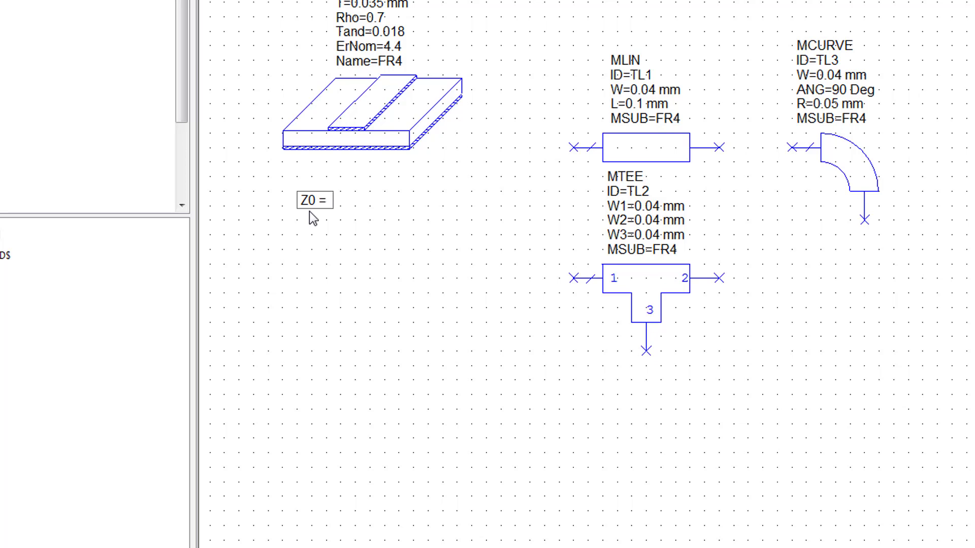
Step: Enter equations Z0 = 2.90, ROOT2Z0 = 1.51, HALF = 18.59, QUARTER = 9.29, RADIUS = 1
text(2.90)
key(Return)
text(ROOT2Z0)
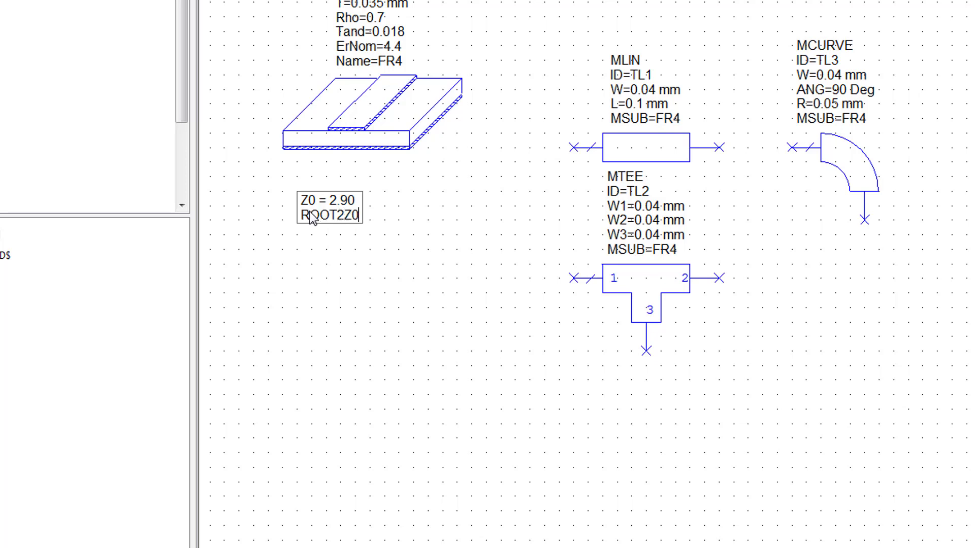
text( = 1.51)
key(Return)
text(HALF = )
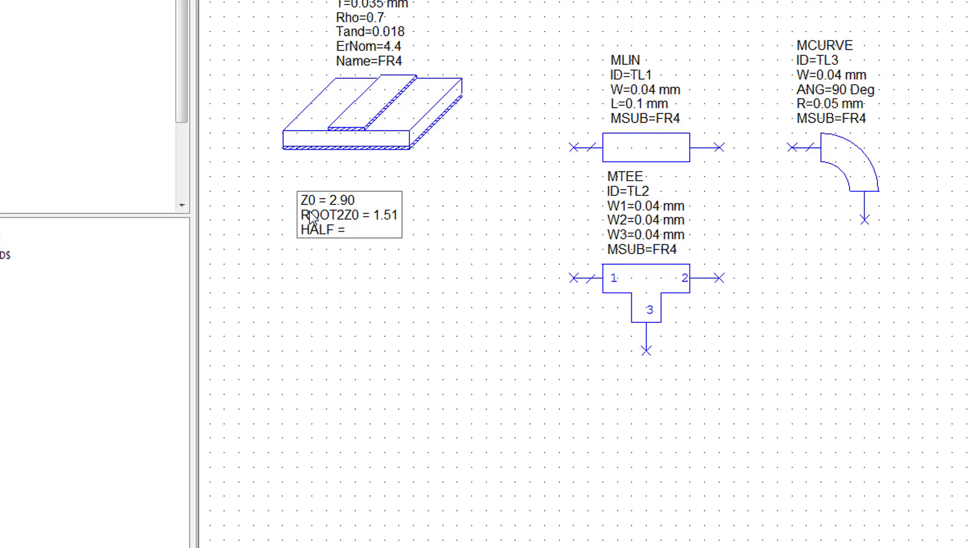
text(18.59)
key(Return)
text(QUARTER = 9.29)
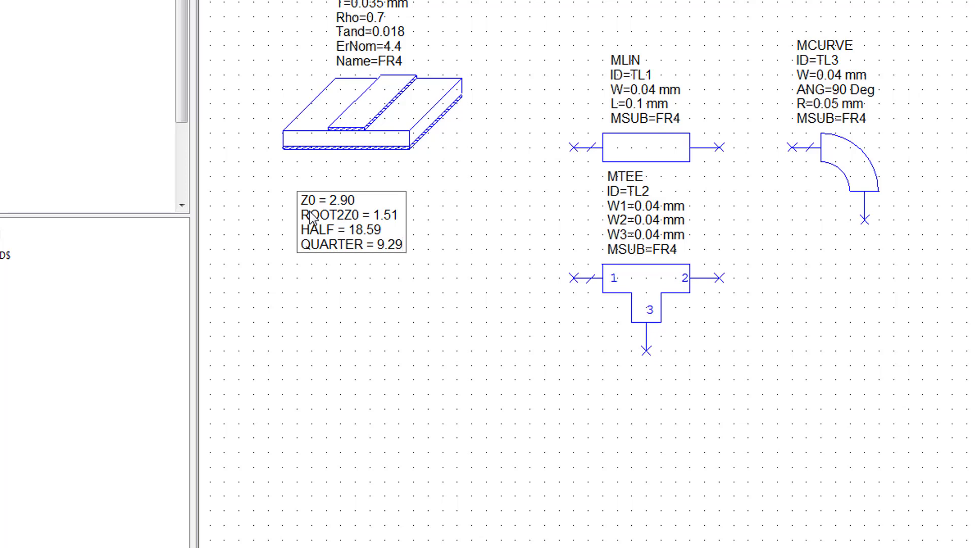
key(Return)
text(RADIUS)
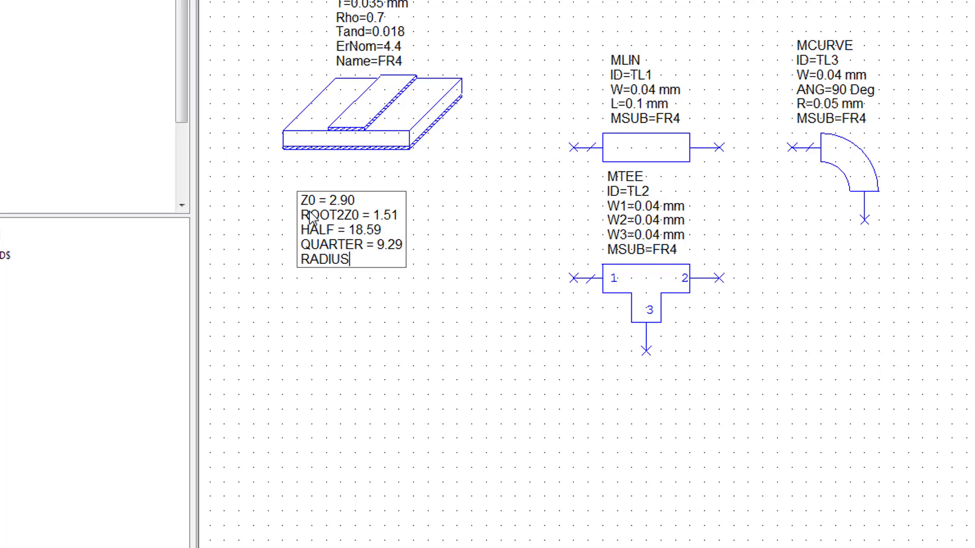
text( = 1)
key(Escape)
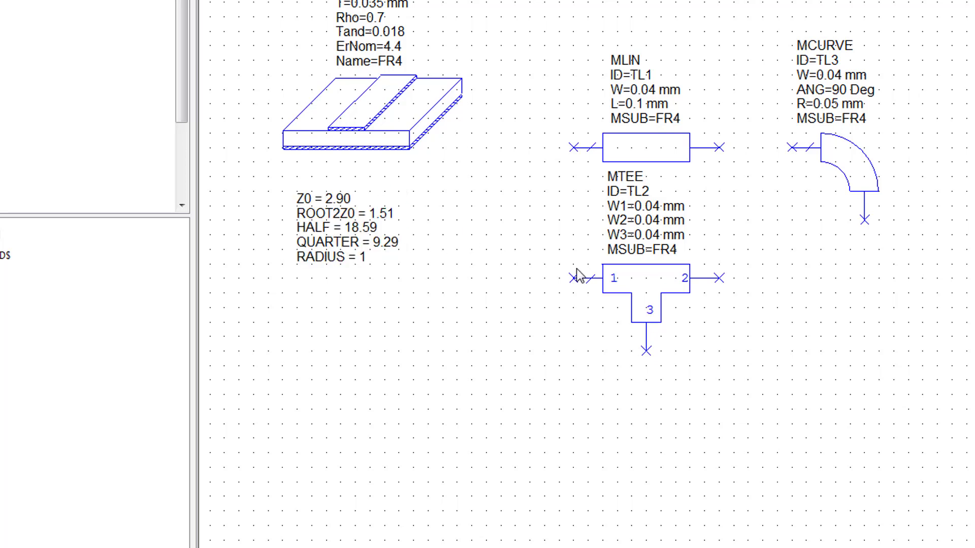
Step: Rearrange the schematic, moving bend TL3 to the right and line TL1 to the middle
drag(648, 155, 467, 406)
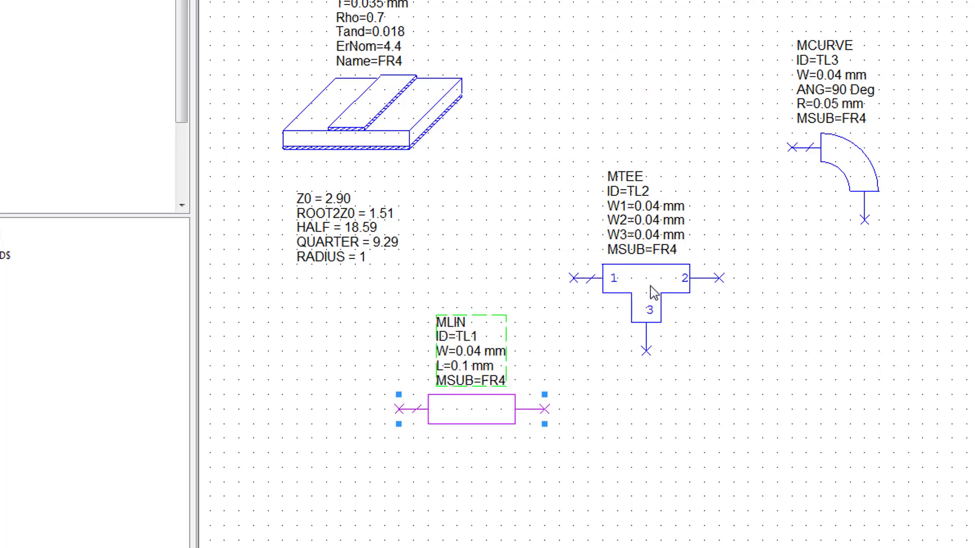
click(650, 305)
click(861, 175)
drag(862, 174, 974, 335)
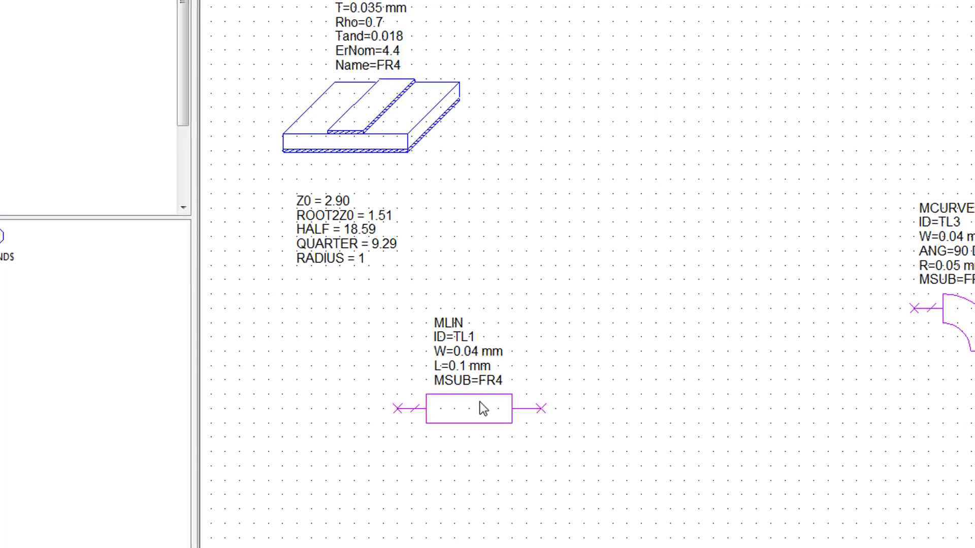
drag(472, 409, 617, 247)
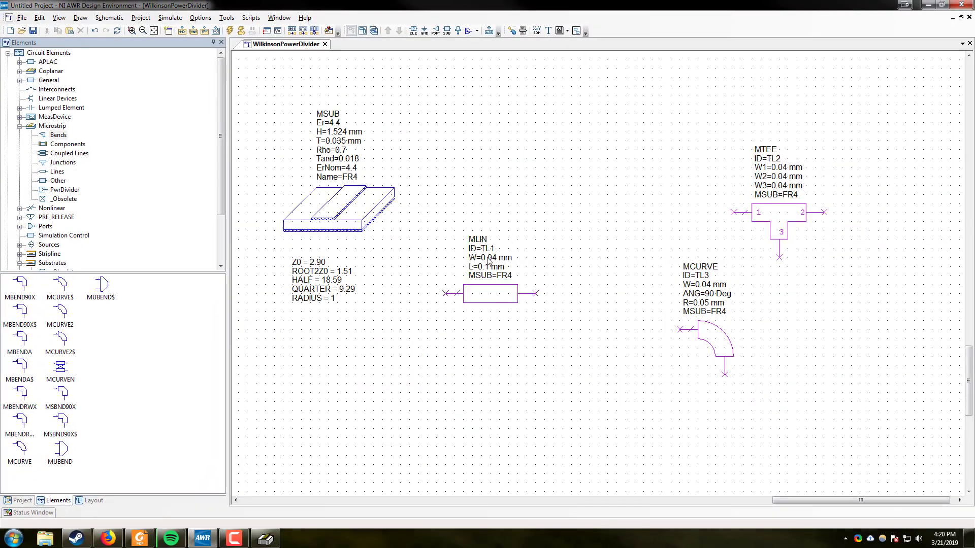
Step: Set line TL1's width to Z0 and its length to HALF
double_click(489, 258)
text(Z0)
key(Return)
double_click(489, 267)
text(AHLF)
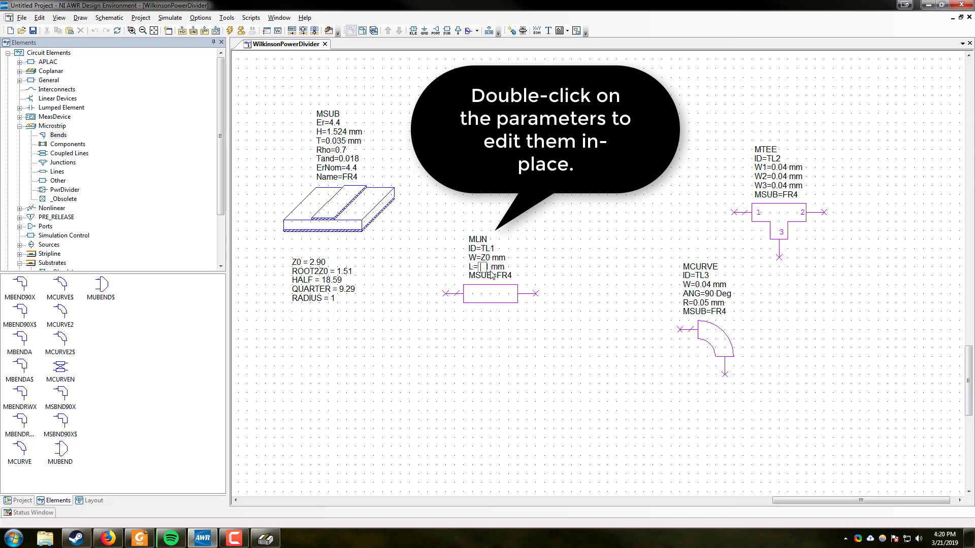
key(Return)
click(488, 290)
click(315, 269)
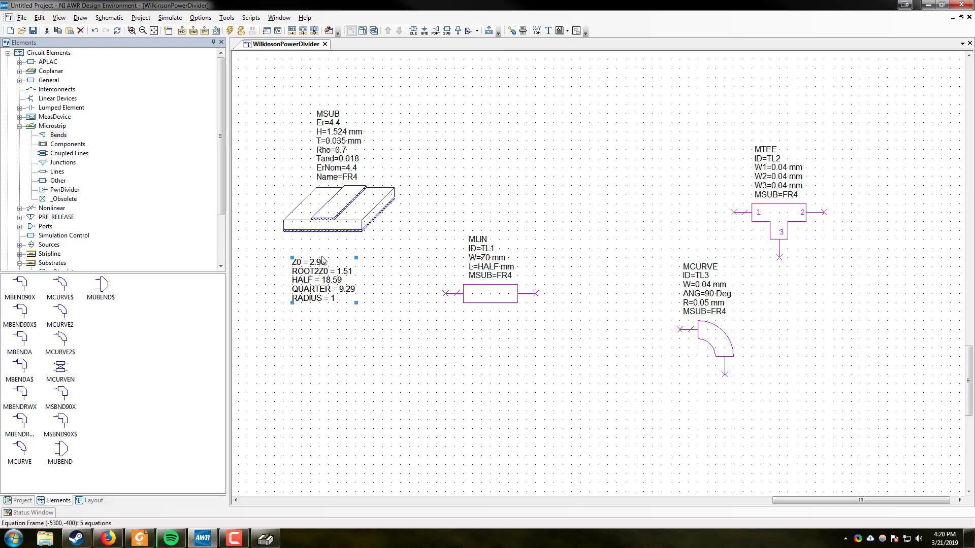
Step: Nudge line TL1 slightly to the left
click(483, 320)
drag(495, 300, 486, 299)
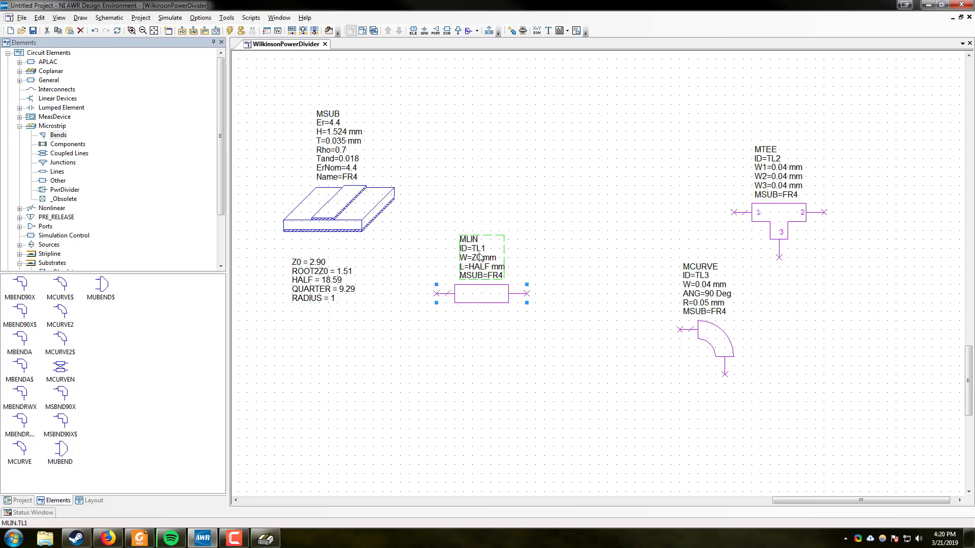
click(538, 304)
Step: Rotate tee TL2 upright by 90° and snap its port 3 onto TL1's right end
drag(767, 231, 579, 242)
right_click(591, 238)
click(615, 279)
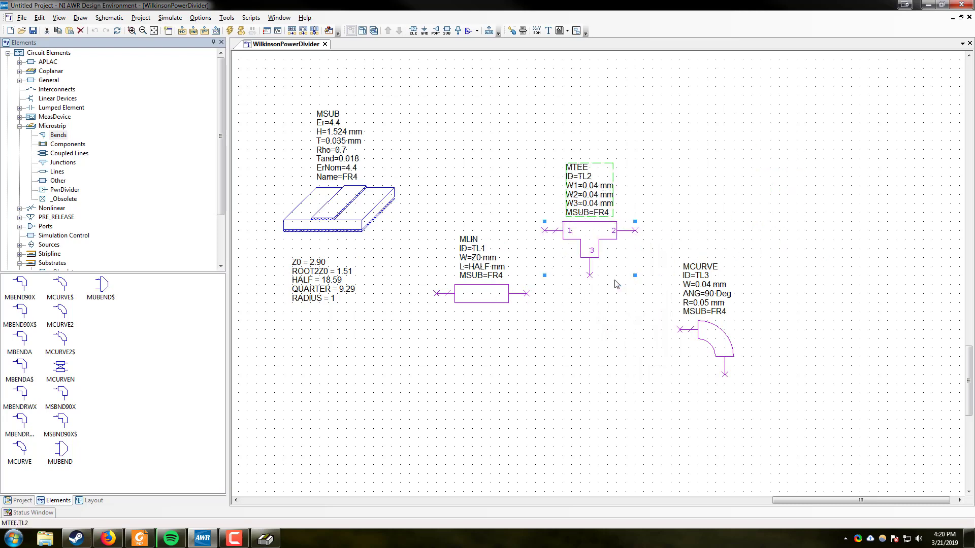
drag(617, 237, 624, 267)
drag(617, 212, 572, 302)
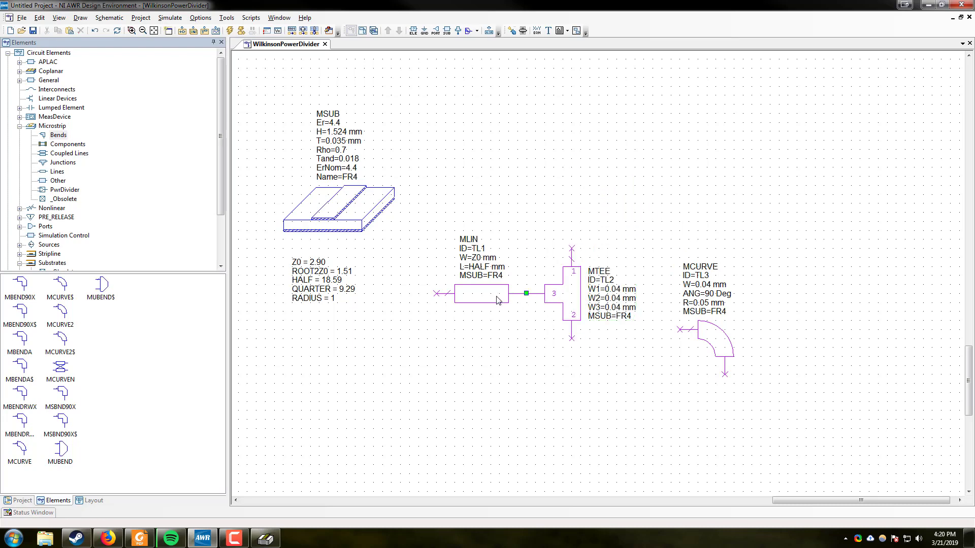
click(573, 342)
key(Escape)
Step: Set tee TL2's W3 width to Z0, then review TL1 and the equation values
click(593, 314)
click(594, 313)
text(Z0)
key(Return)
click(475, 257)
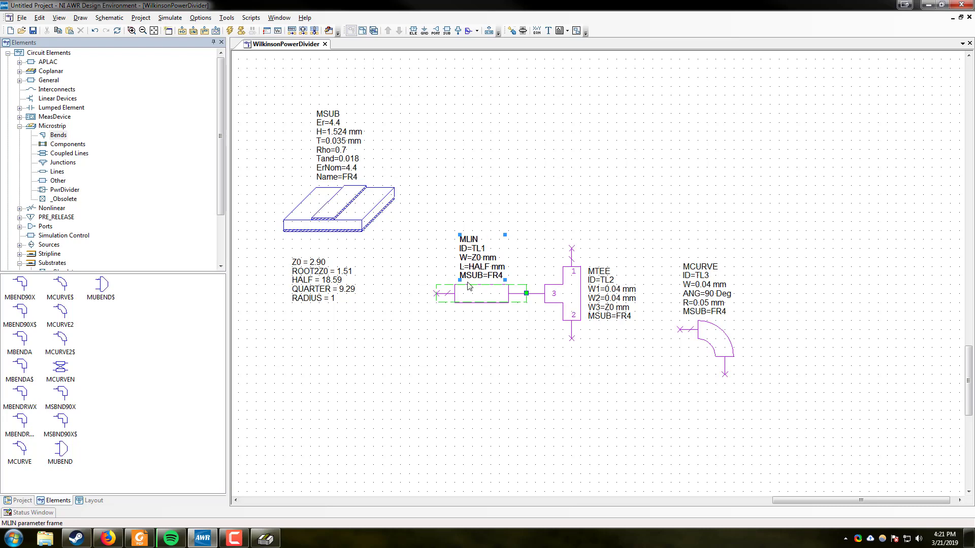
click(327, 273)
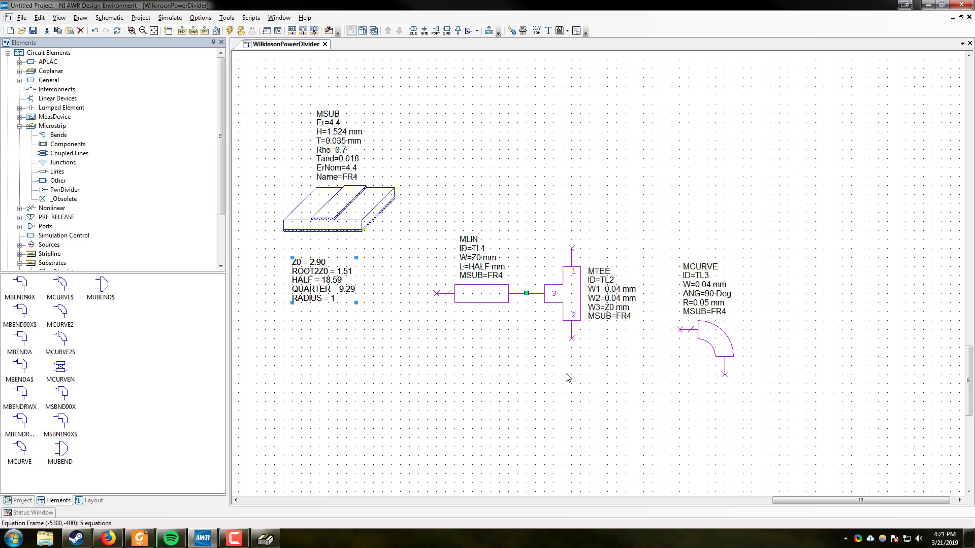
Step: Set tee TL2's W1 and W2 widths to ROOT2Z0
double_click(613, 291)
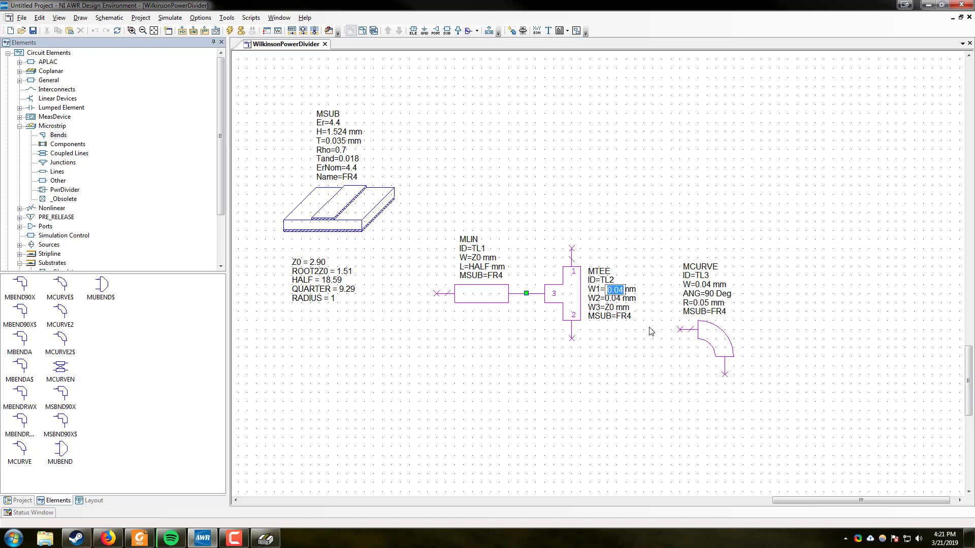
text(ROOT2Z0)
key(Return)
double_click(613, 300)
text(R)
key(Down)
key(Return)
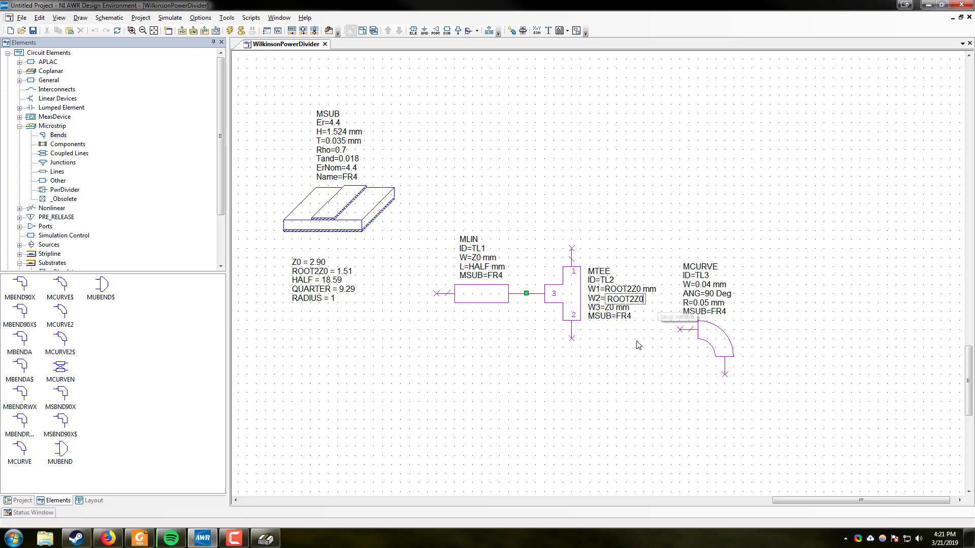
key(Return)
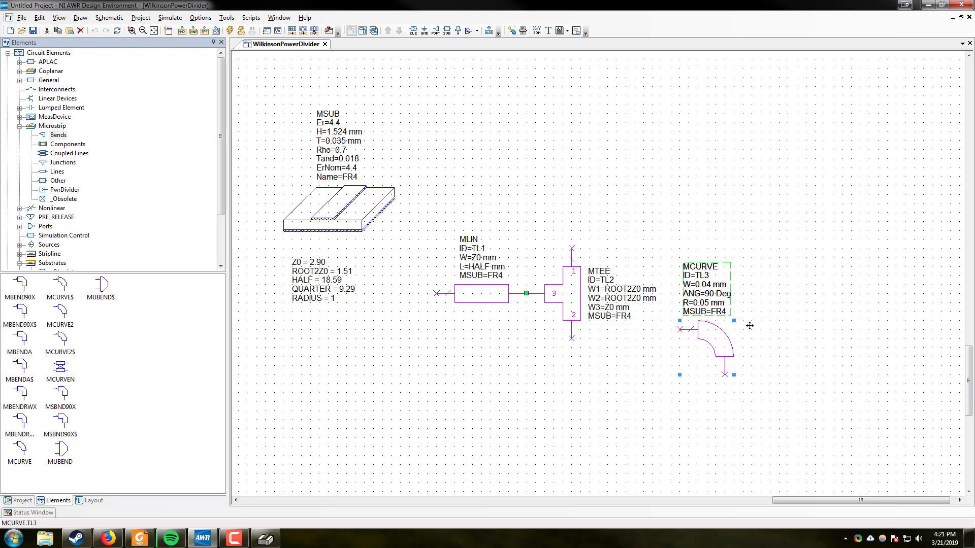
Step: Copy TL1 as vertical line TL4 on tee port 1 with width ROOT2Z0
drag(717, 339, 762, 321)
click(482, 298)
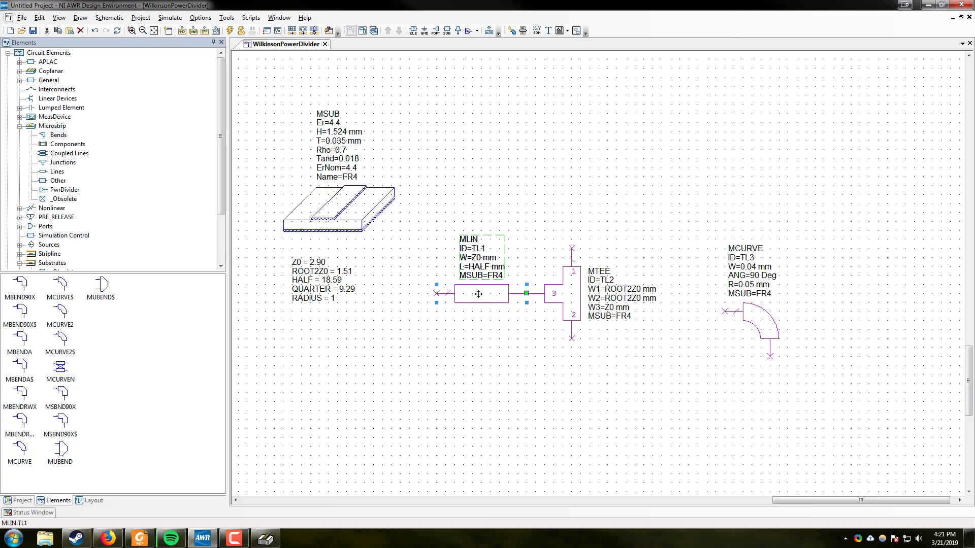
key(ctrl+c)
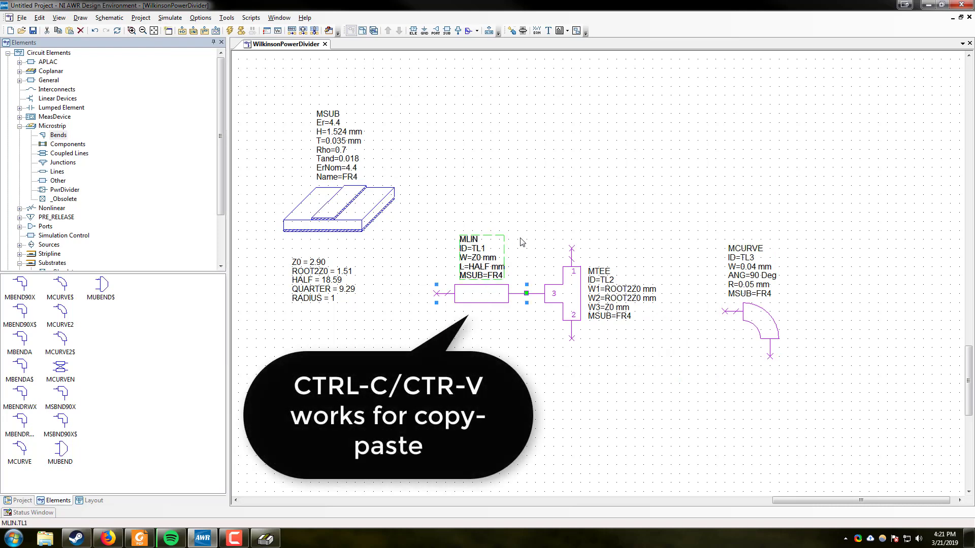
key(ctrl+v)
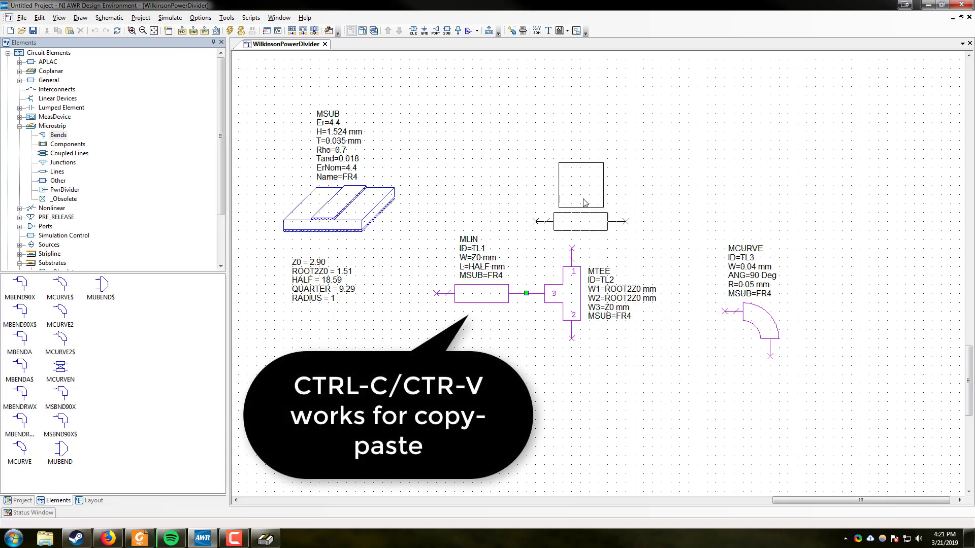
right_click(577, 171)
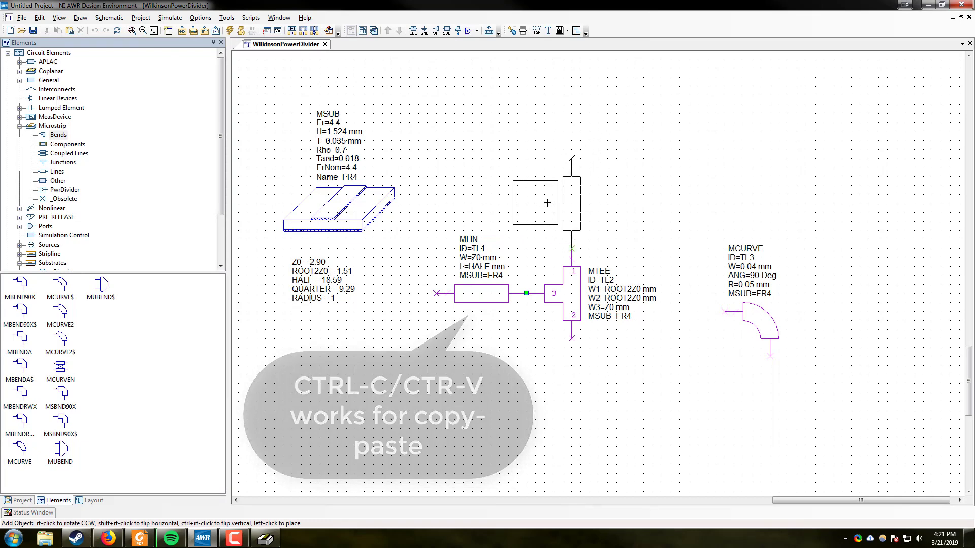
click(540, 207)
click(625, 211)
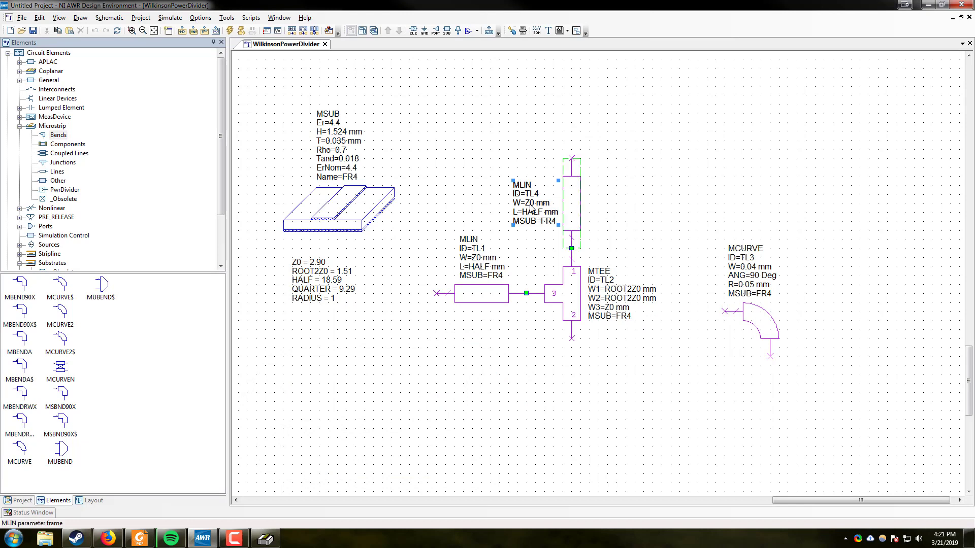
double_click(531, 203)
text(ROOT2Z0)
key(Return)
drag(531, 213, 616, 220)
Step: Rotate bend TL3 onto the top of TL4 with W=ROOT2Z0 and R=RADIUS
click(757, 321)
right_click(757, 322)
click(793, 351)
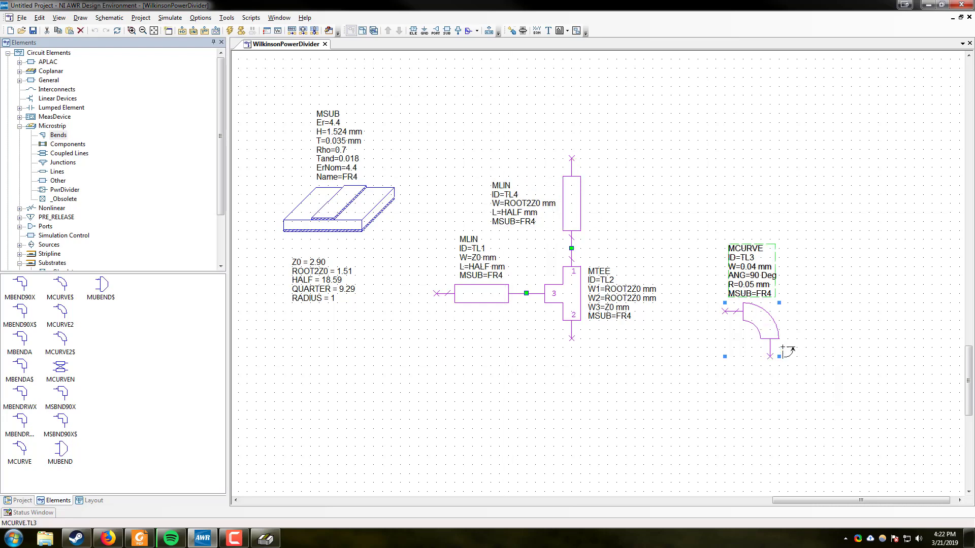
drag(786, 316, 572, 102)
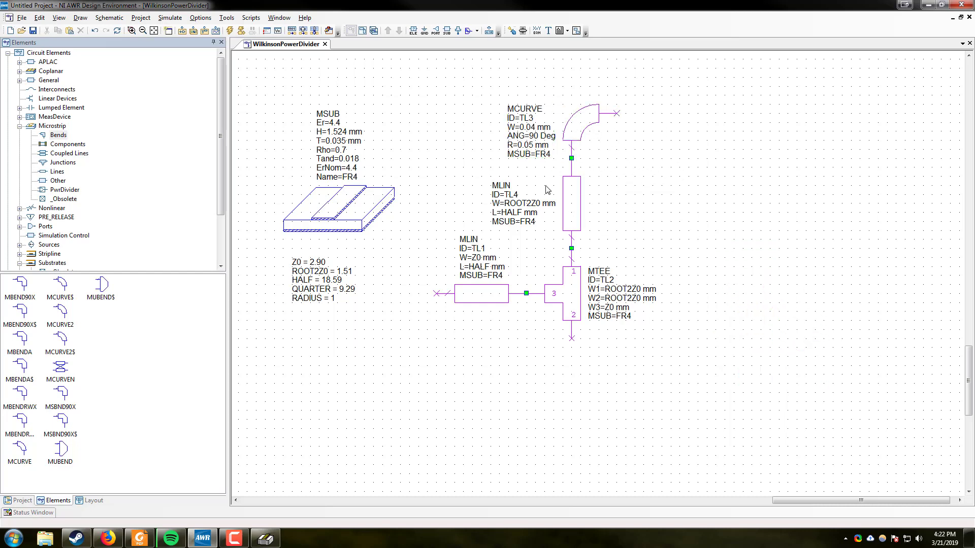
double_click(527, 130)
text(ROOT2Z0)
key(Tab)
key(Tab)
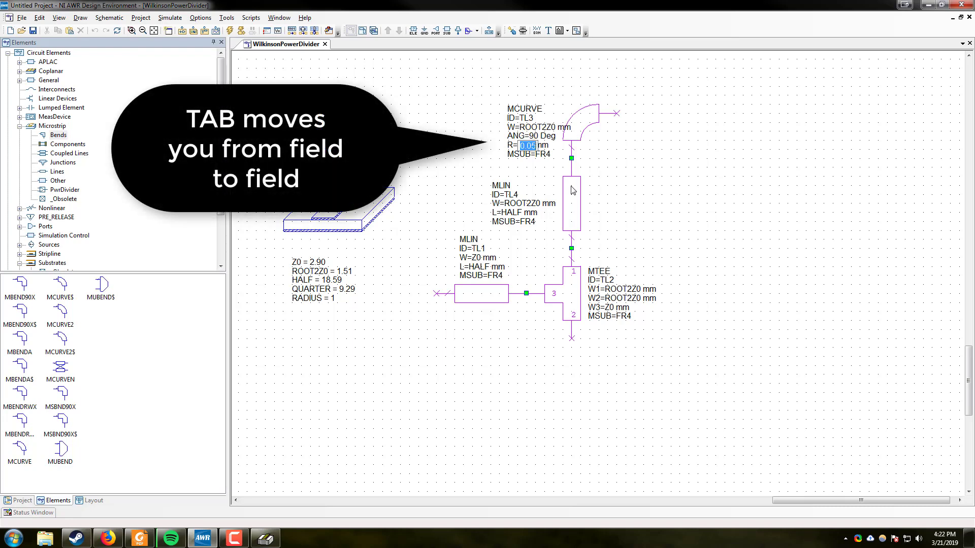
text(RADIUS)
key(Return)
Step: Paste two copies of TL4 as lines TL5 and TL6 running right from the bend
click(573, 206)
key(ctrl+c)
key(ctrl+v)
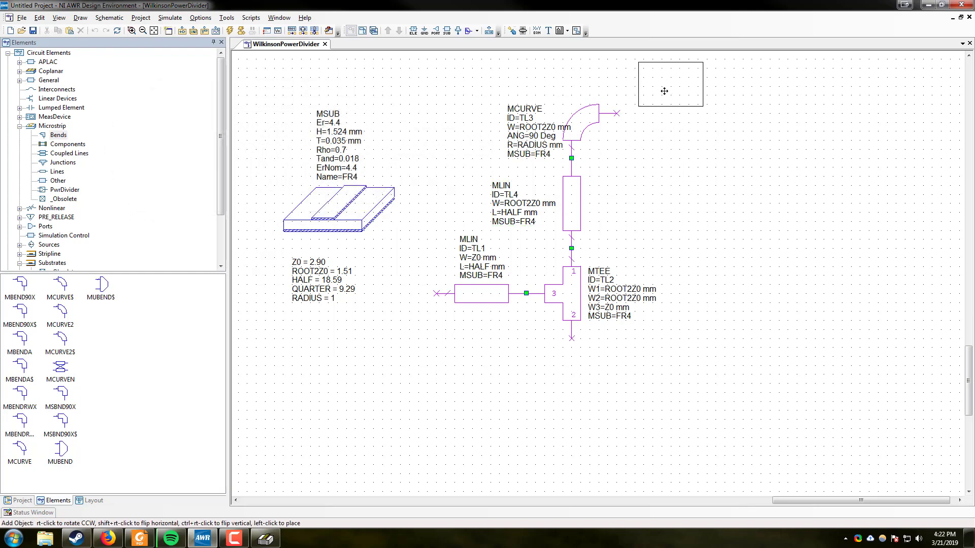
click(665, 84)
drag(727, 152, 664, 160)
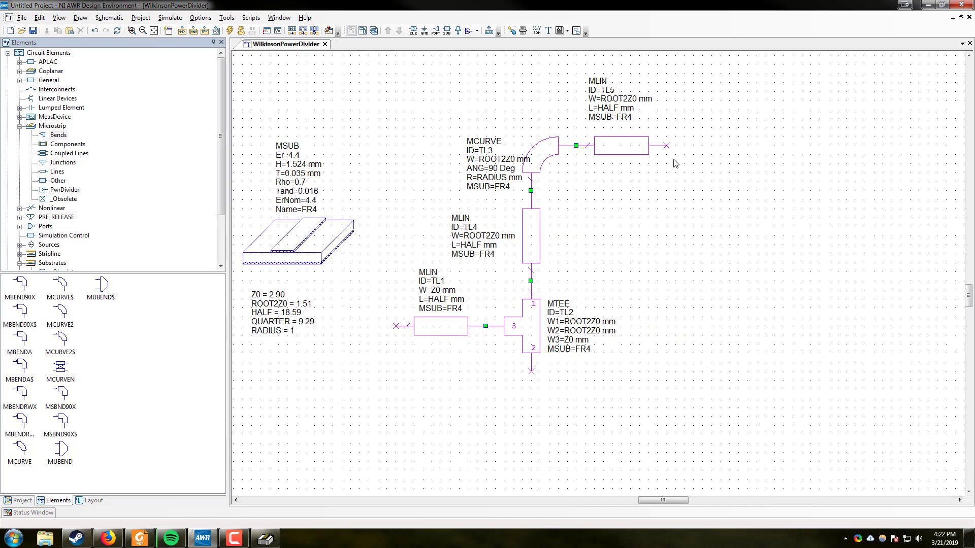
key(ctrl+v)
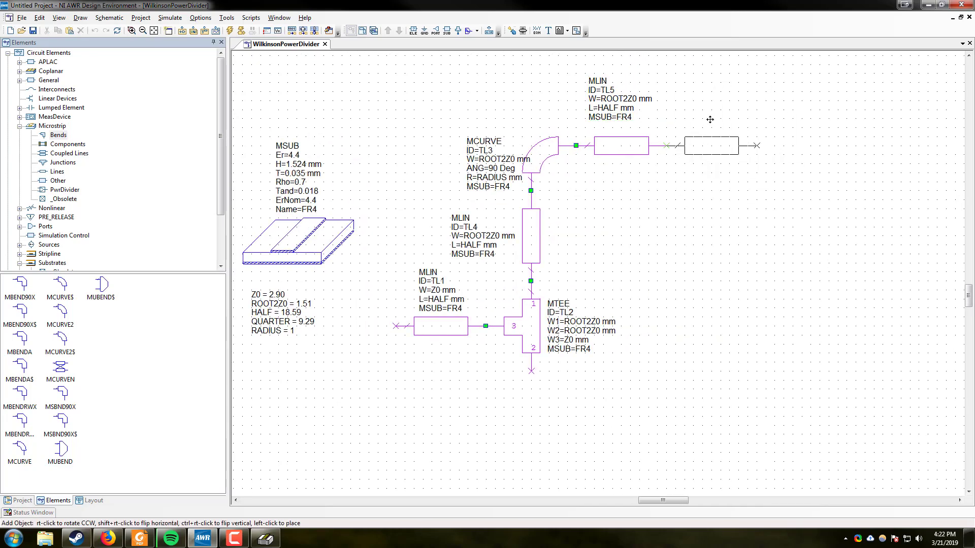
click(667, 152)
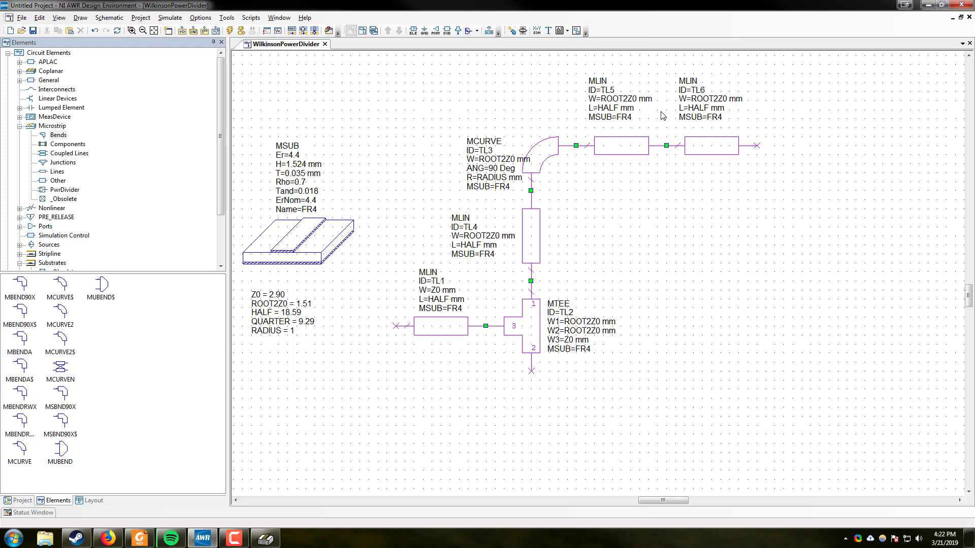
Step: Set line TL6's width to Z0 and length to HALF
double_click(713, 99)
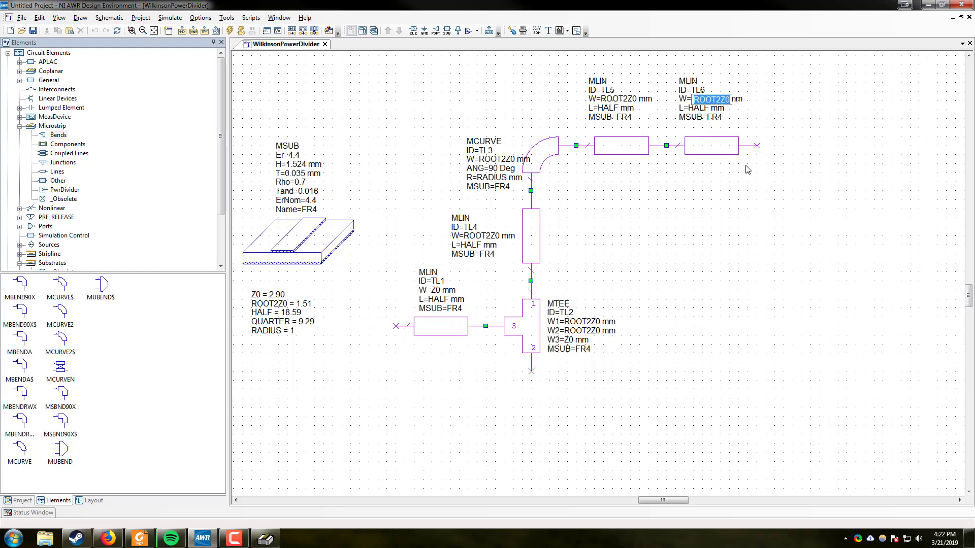
text(z0)
key(Tab)
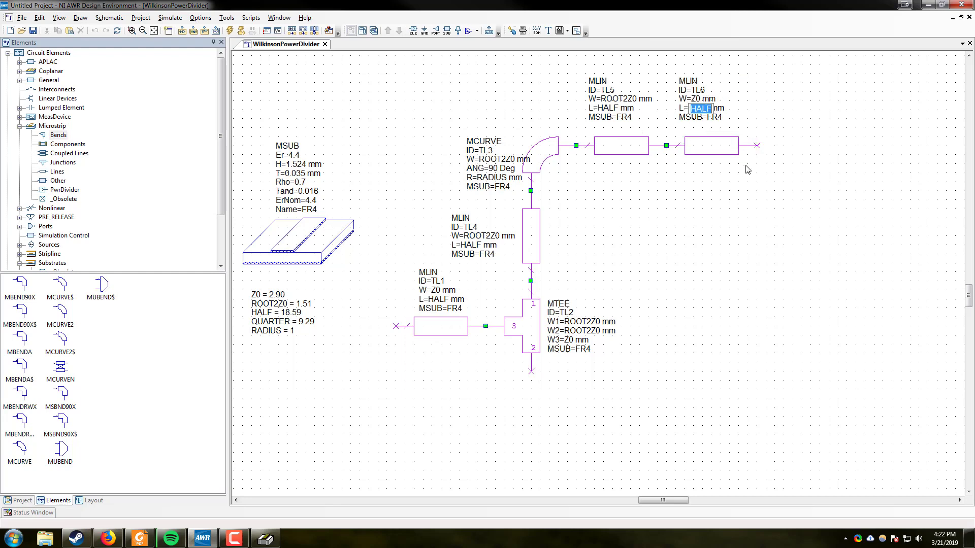
text(half)
key(Return)
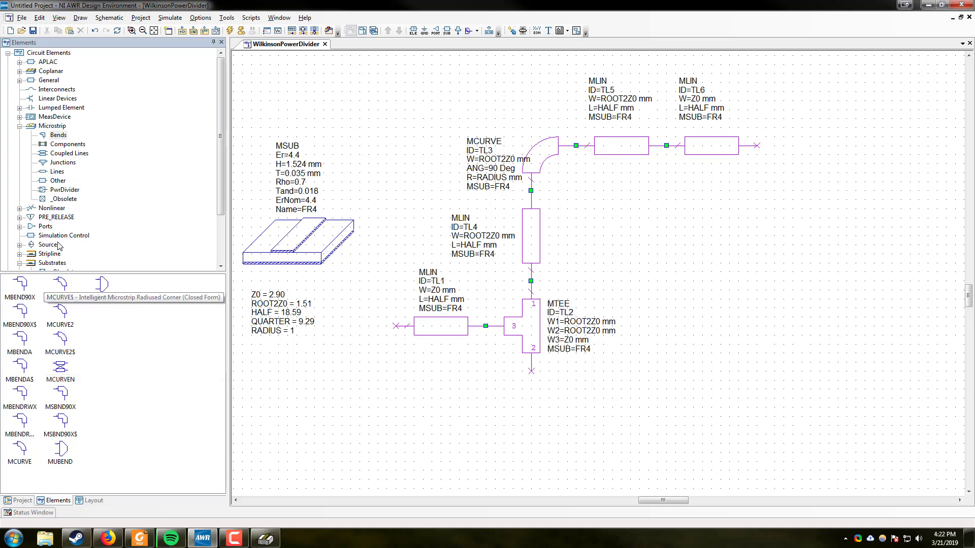
Step: Place a Lumped Element resistor and wire it to the TL5–TL6 junction
scroll(66, 154, up, 1)
click(53, 108)
click(20, 109)
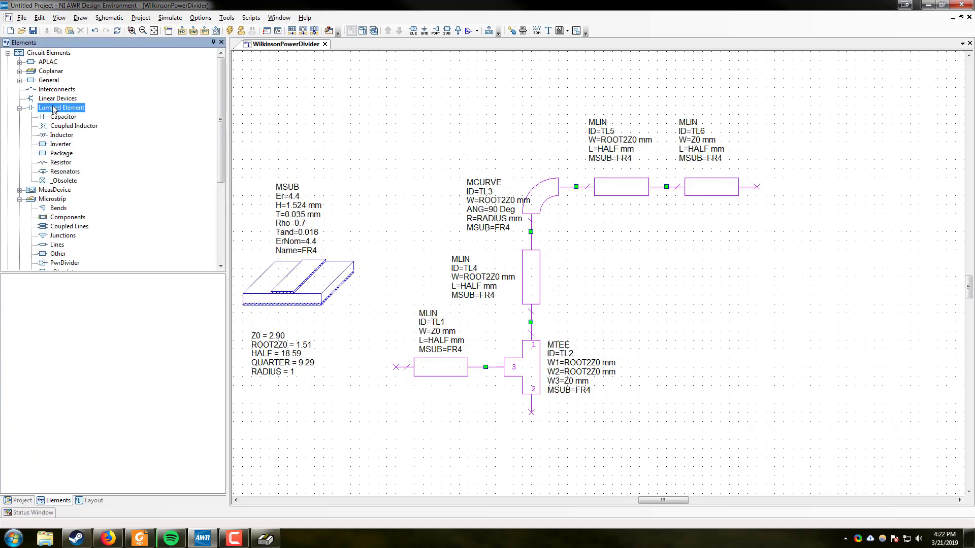
click(60, 164)
drag(20, 339, 682, 368)
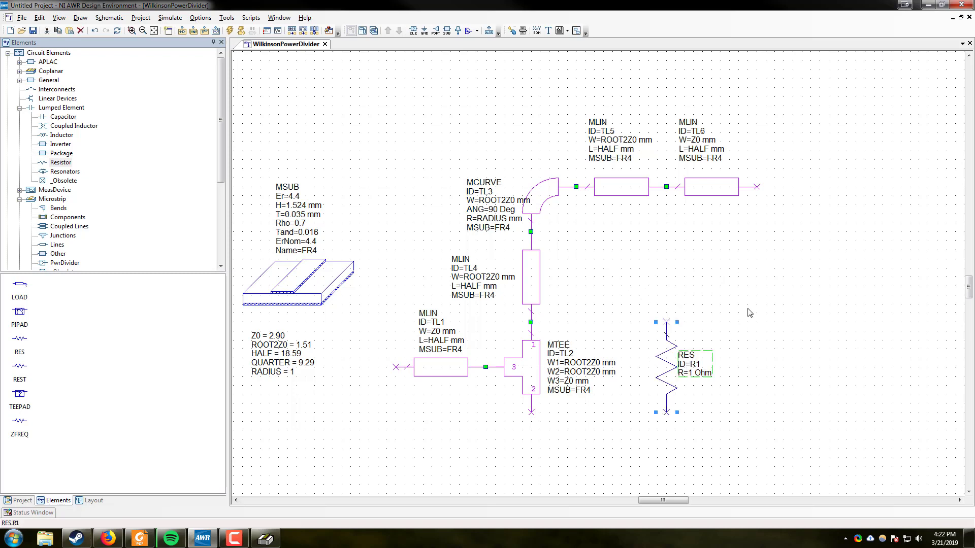
click(667, 189)
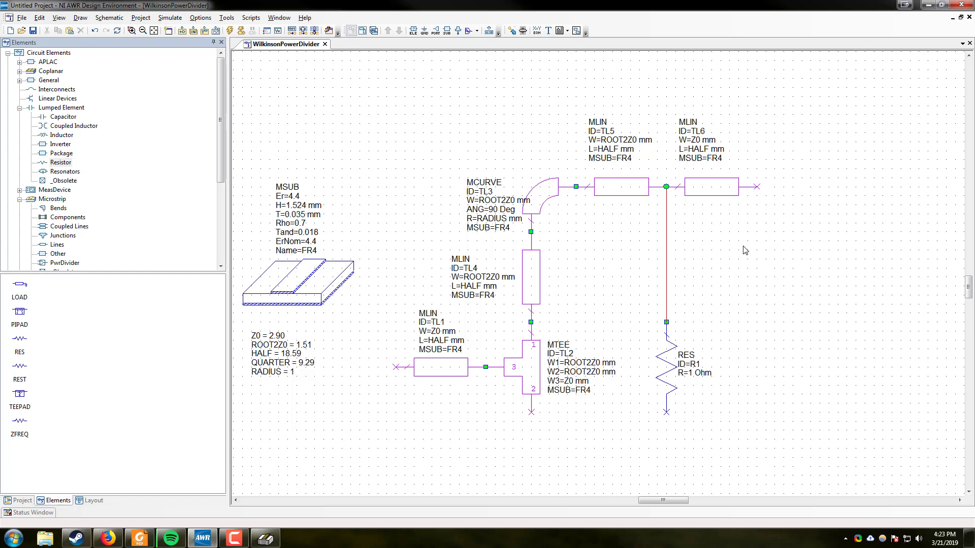
Step: Set resistor R1's resistance to 2*Z0
double_click(693, 373)
text(2*Z0)
key(Return)
Step: Set the lengths of lines TL4 and TL5 to QUARTER / 2
double_click(466, 287)
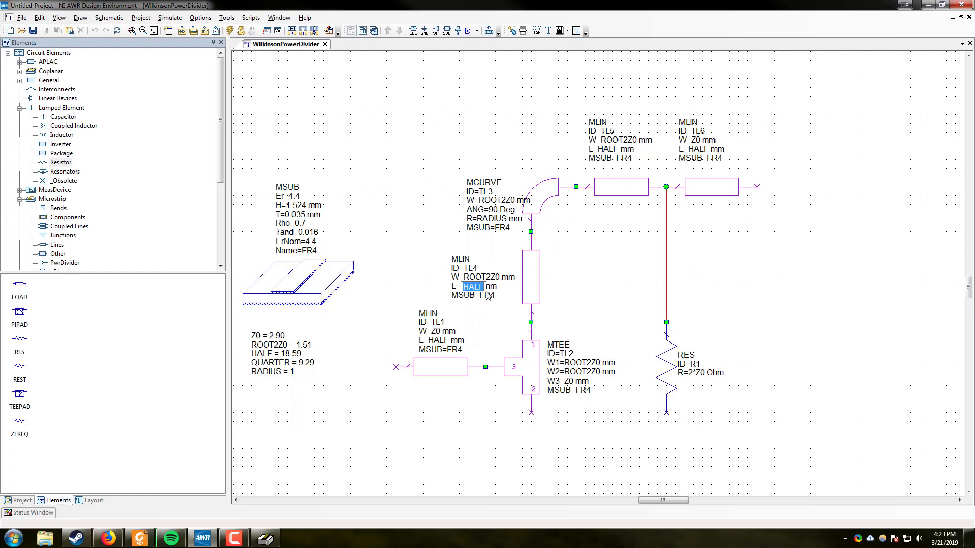
text(QUARTER / 2)
key(Return)
double_click(612, 149)
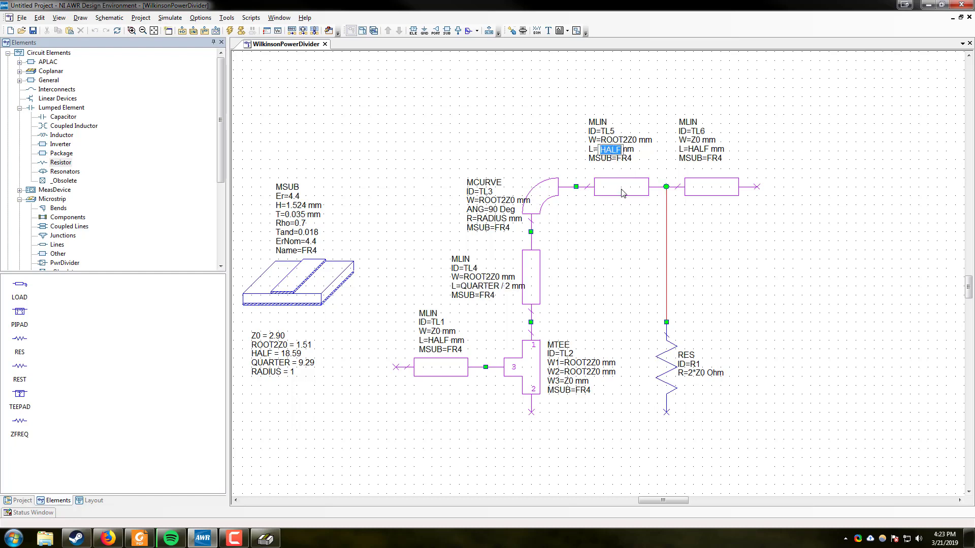
text(QUARTER / 2)
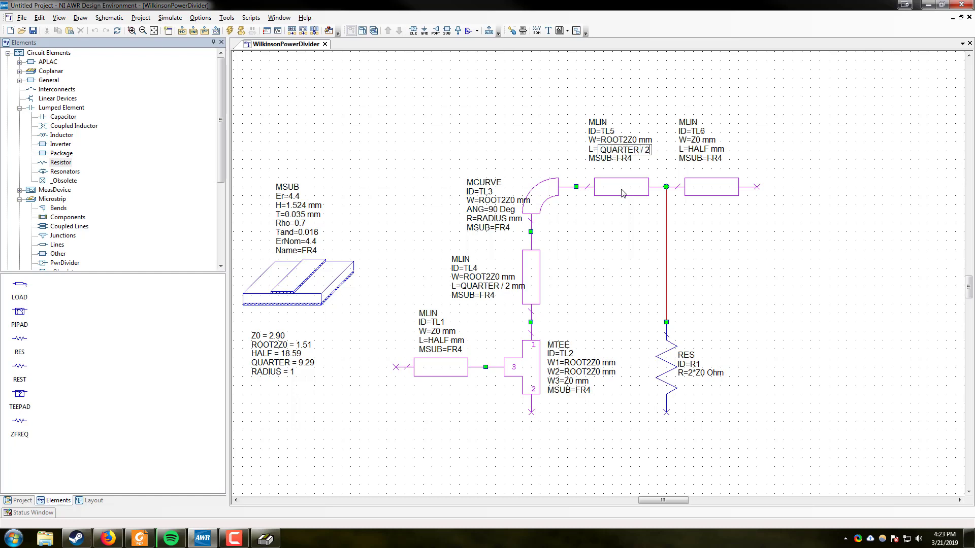
key(Return)
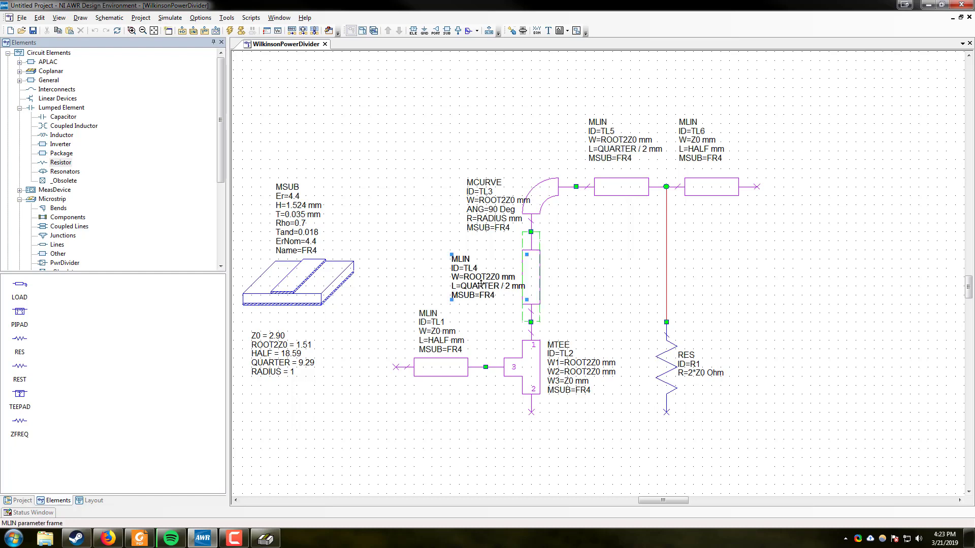
Step: Move the TL4, TL3 and TL5 parameter labels into clear space
drag(469, 283, 456, 283)
drag(483, 186, 473, 144)
click(606, 159)
drag(606, 159, 594, 169)
click(652, 293)
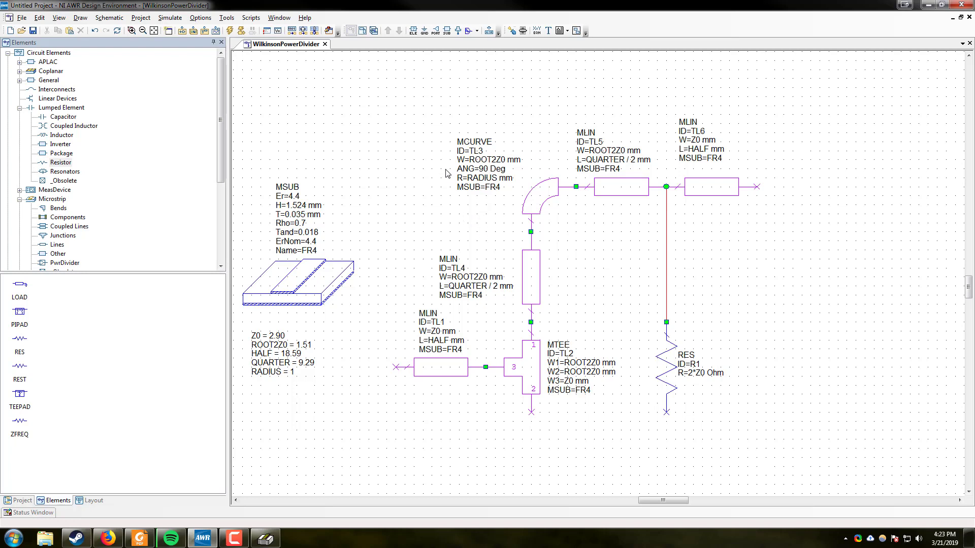
Step: Generate the divider layout, snap all six shapes into one connected path, and go back to the schematic
click(363, 36)
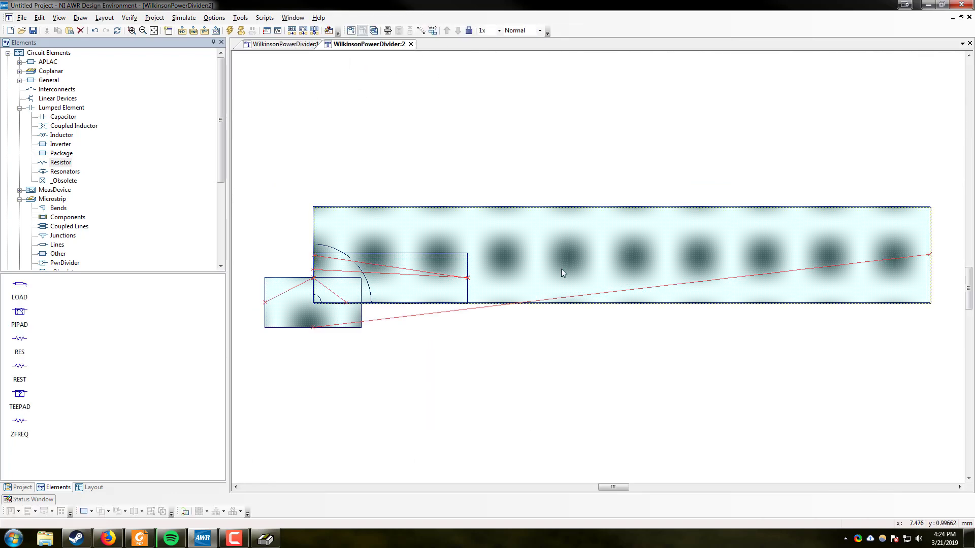
key(ctrl+a)
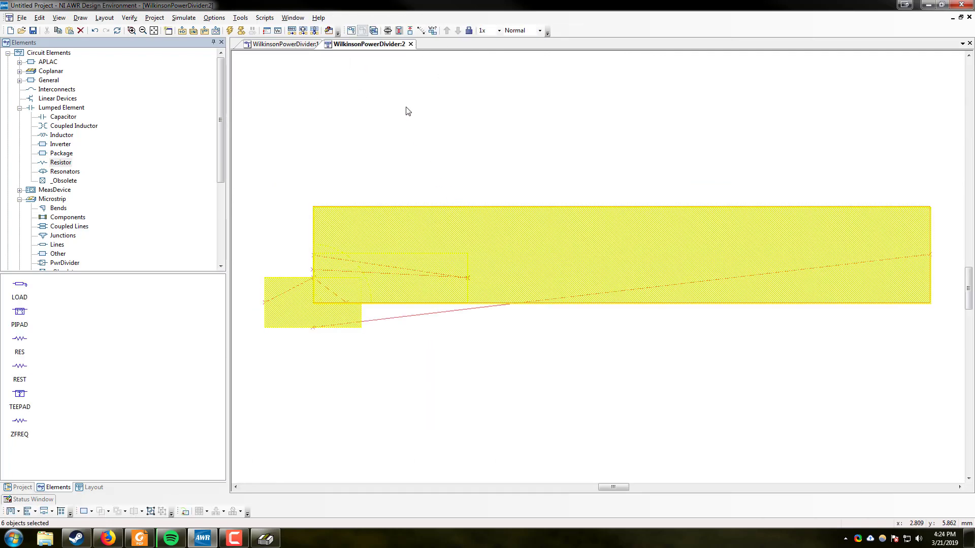
click(399, 31)
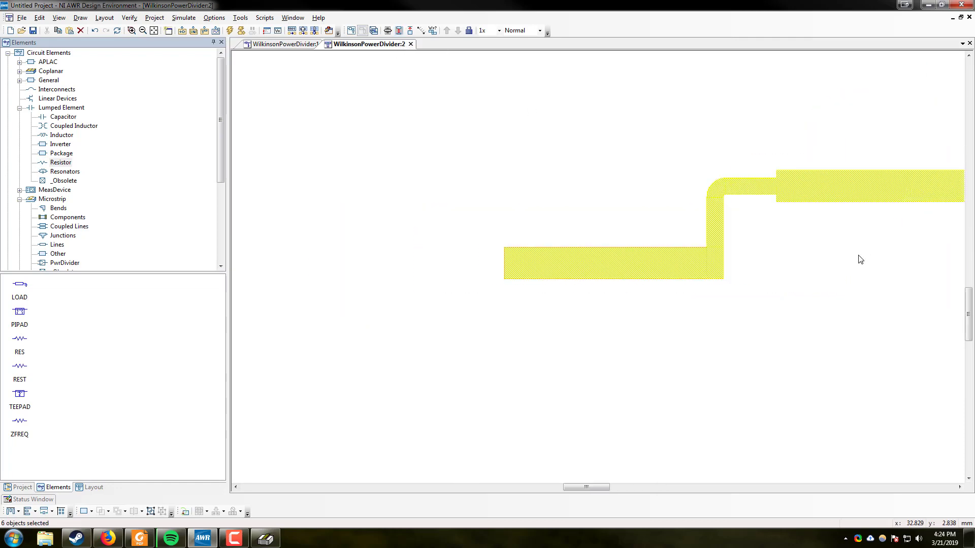
drag(854, 267, 718, 280)
click(650, 263)
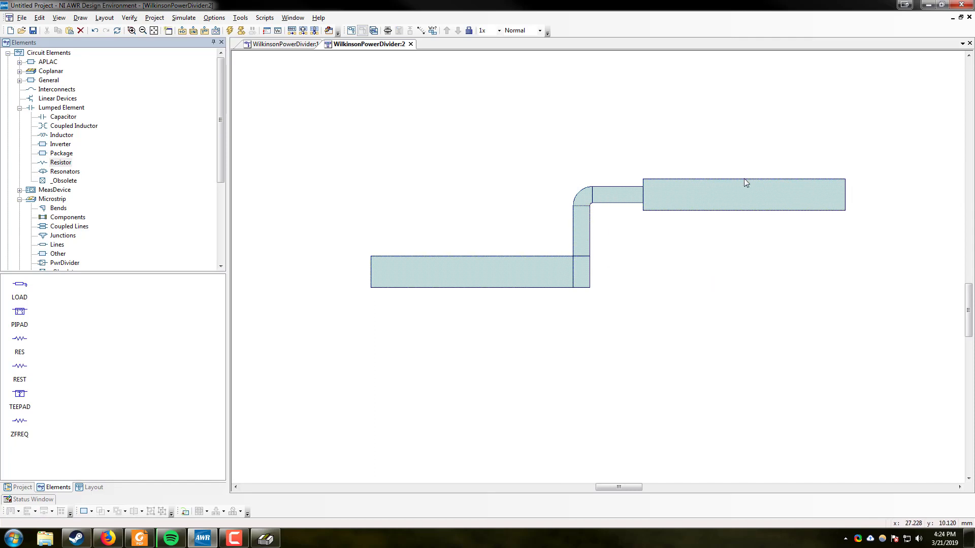
drag(690, 263, 667, 275)
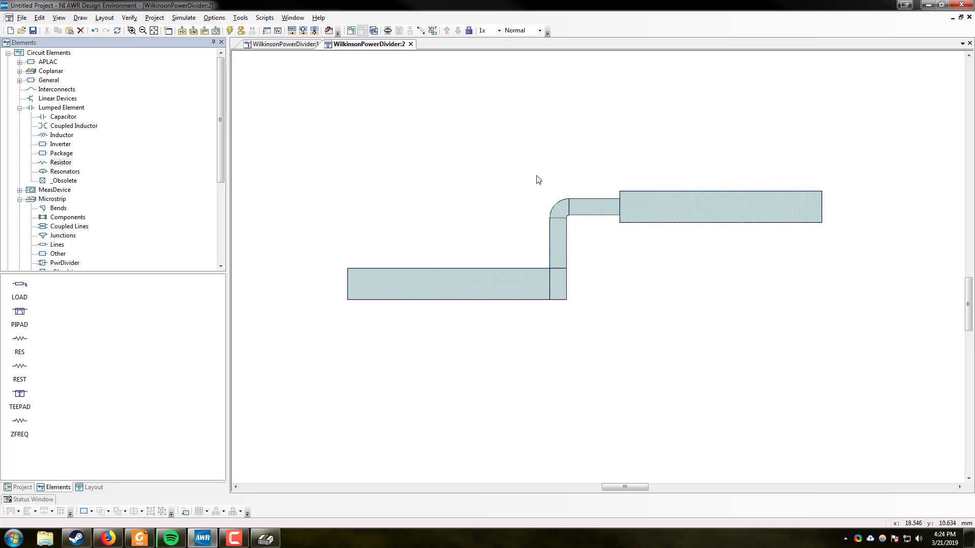
click(297, 45)
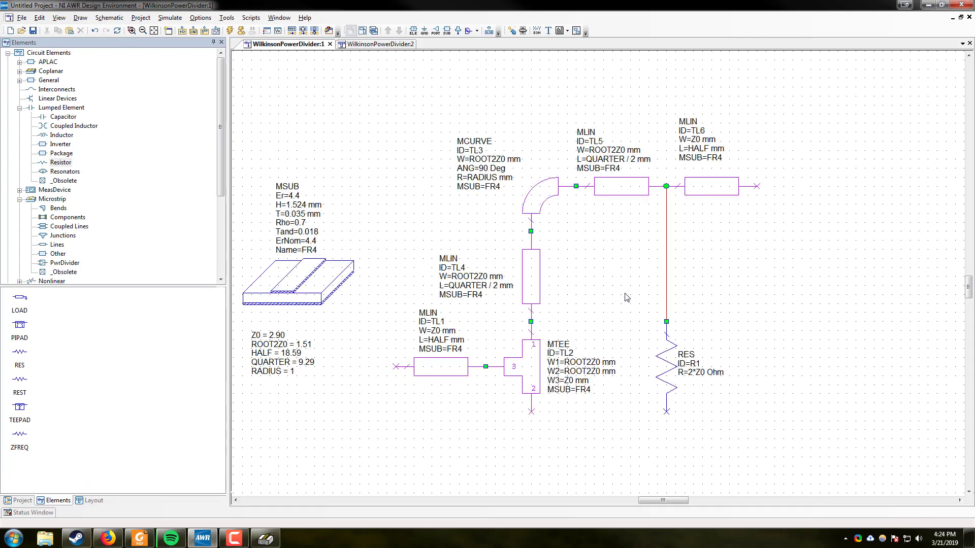
Step: Copy the upper arm (TL3–TL6) and paste the copy lower in the schematic
drag(628, 298, 579, 256)
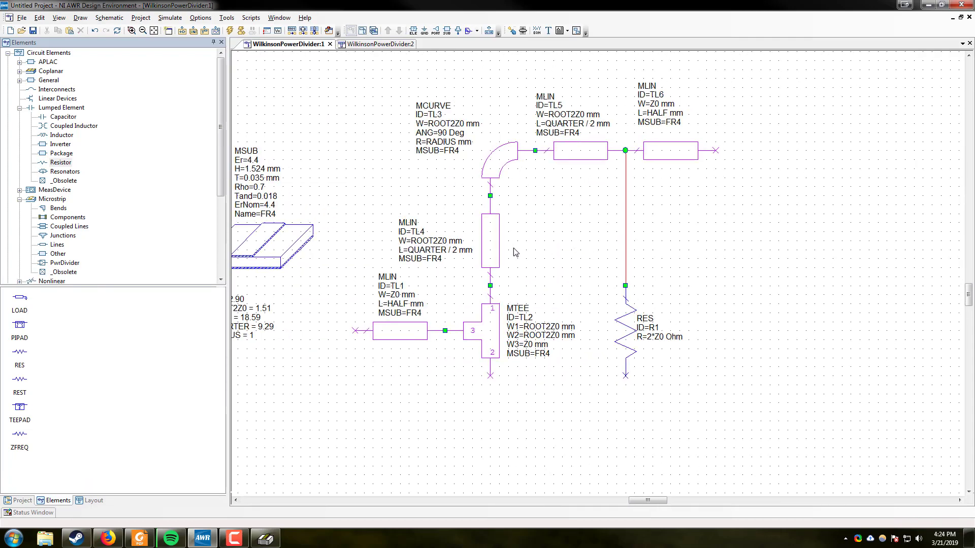
click(490, 247)
shift+click(500, 167)
shift+click(577, 154)
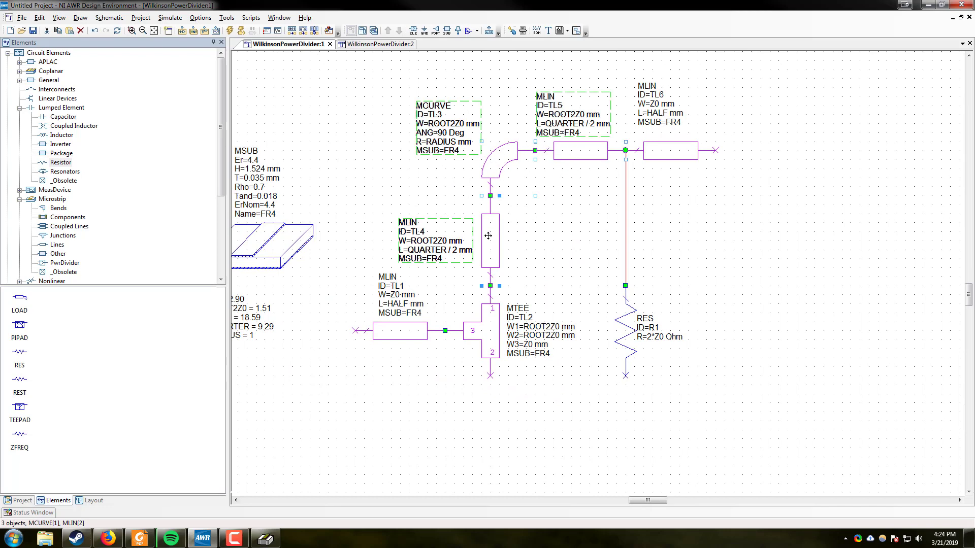
shift+click(654, 151)
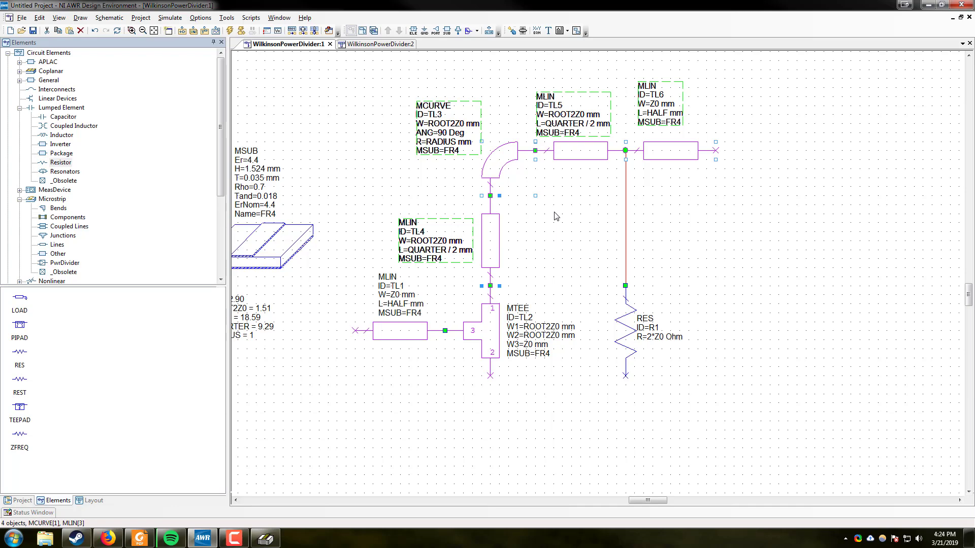
scroll(588, 414, down, 3)
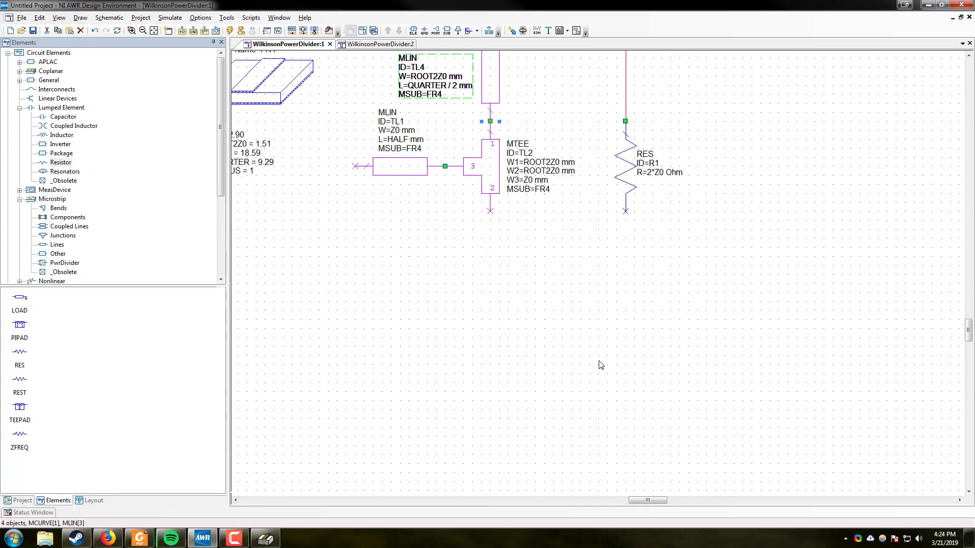
key(ctrl+c)
key(ctrl+v)
click(574, 341)
Step: Flip the pasted arm TL7–TL10 about a horizontal axis
drag(362, 227, 694, 412)
drag(755, 456, 708, 427)
right_click(599, 305)
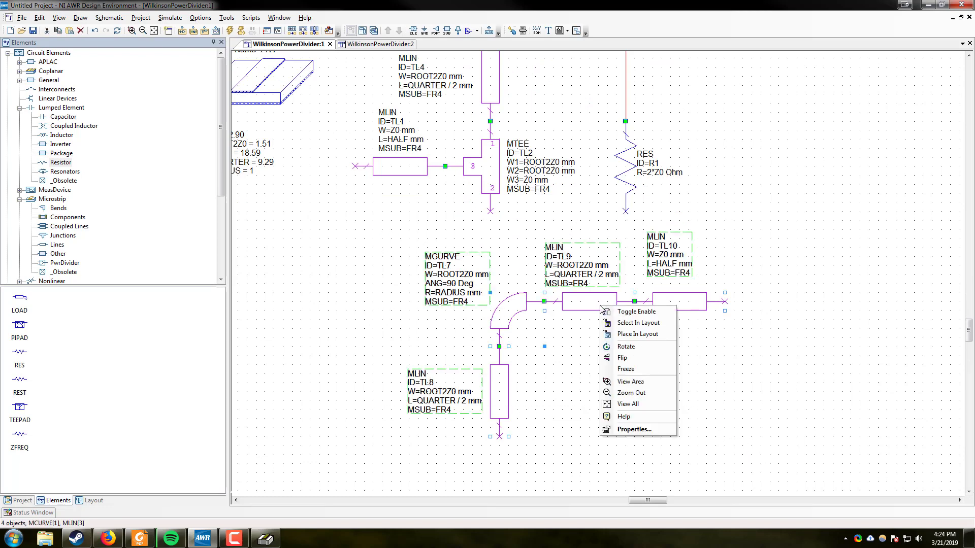
click(636, 360)
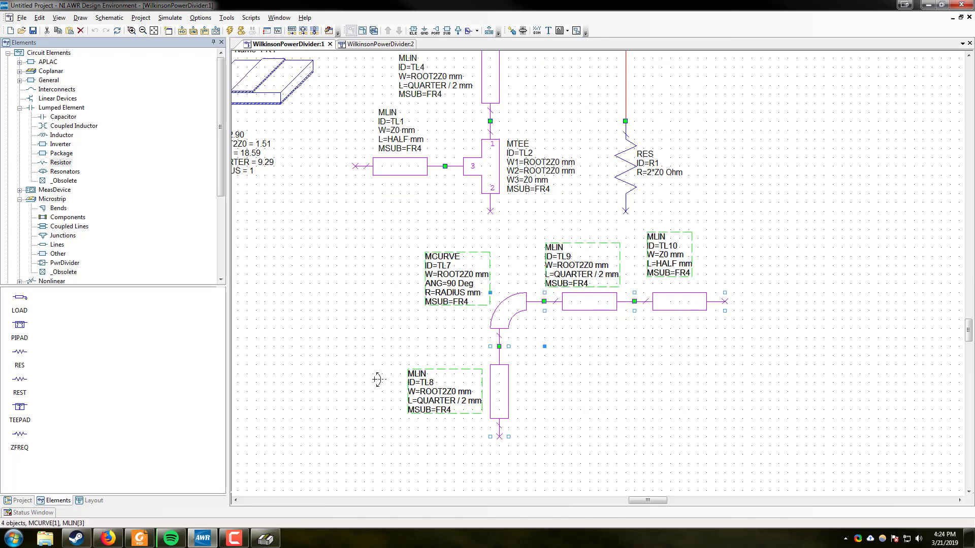
drag(376, 382, 758, 382)
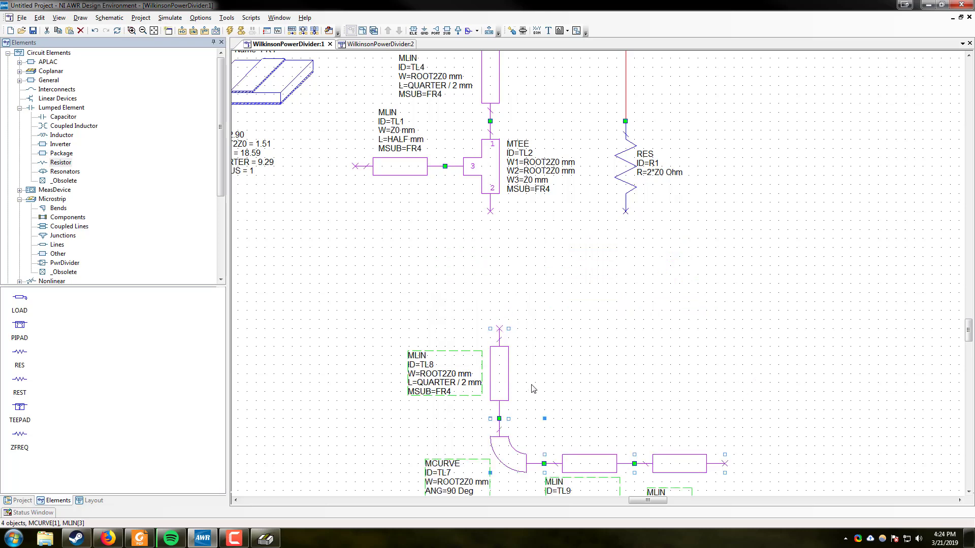
click(566, 377)
Step: Move the mirrored arm under tee port 2 and wire R1's lower pin to the TL9/TL10 junction
scroll(397, 323, down, 1)
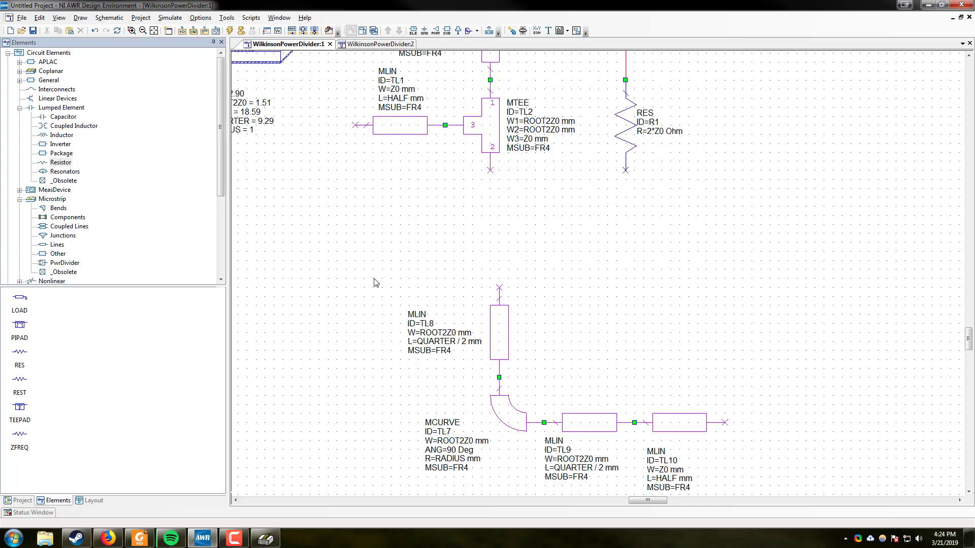
drag(372, 253, 779, 492)
drag(589, 418, 580, 300)
click(614, 289)
click(626, 170)
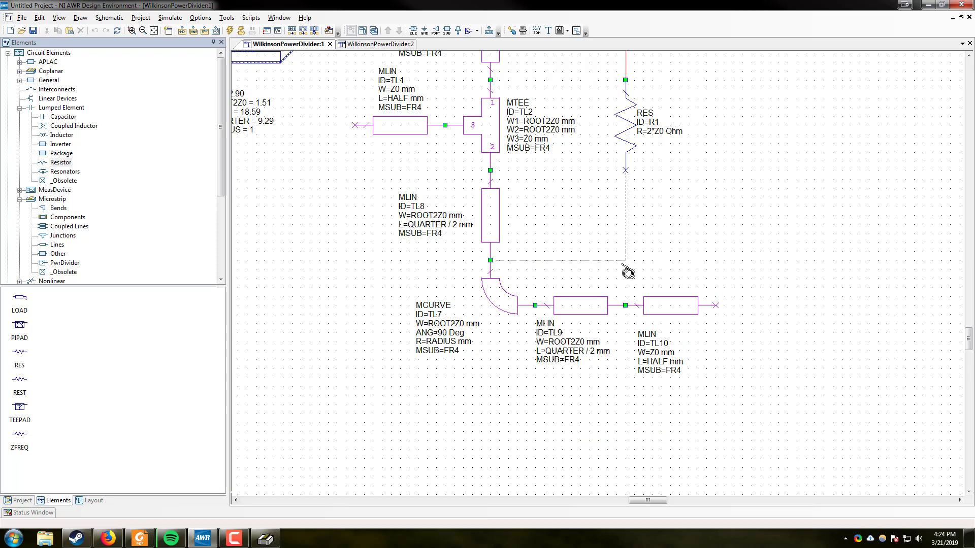
click(626, 305)
scroll(687, 252, up, 3)
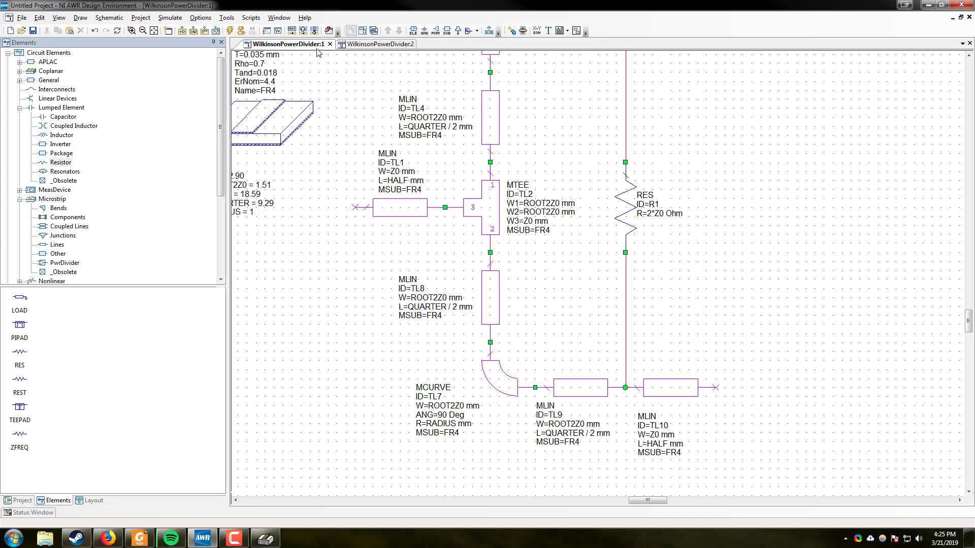
Step: Re-snap all layout shapes together and check the layout
click(376, 44)
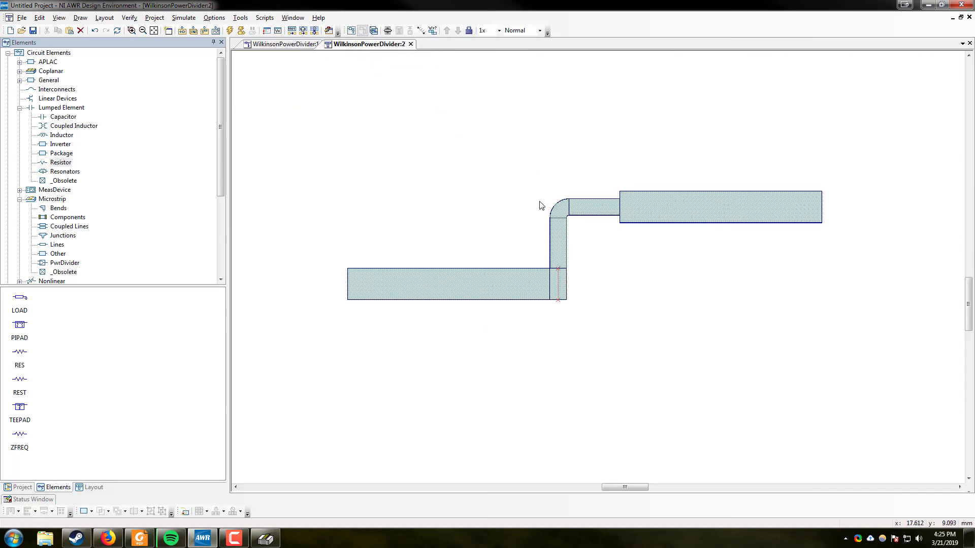
key(ctrl+a)
click(400, 32)
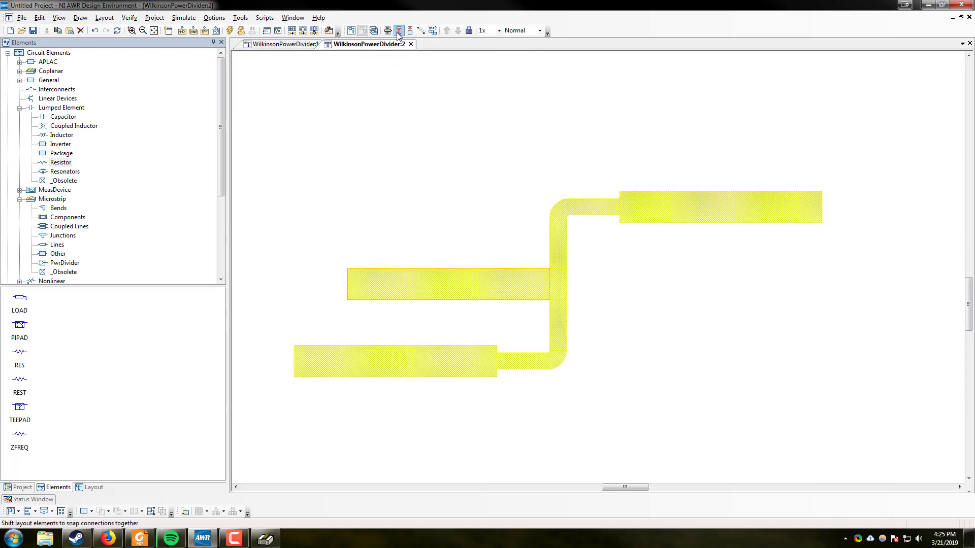
click(617, 279)
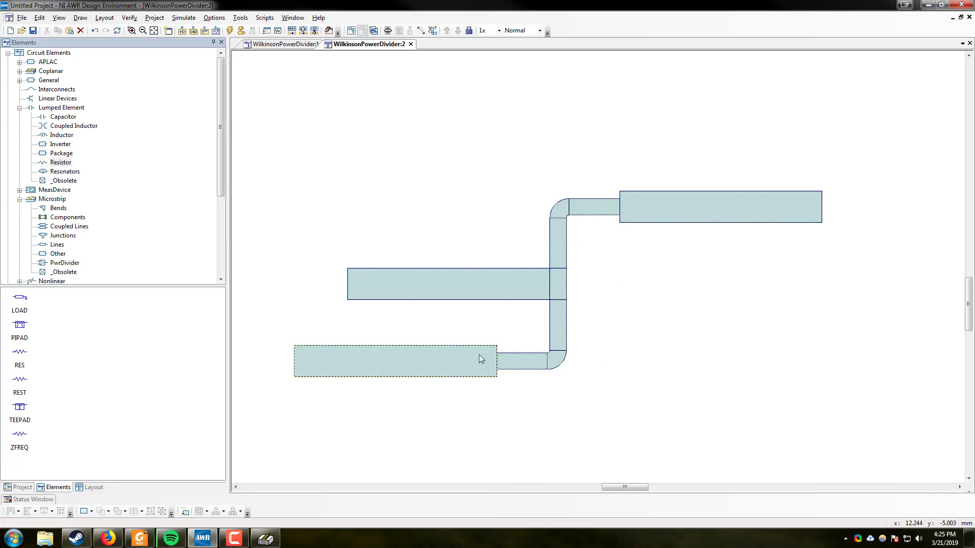
click(284, 44)
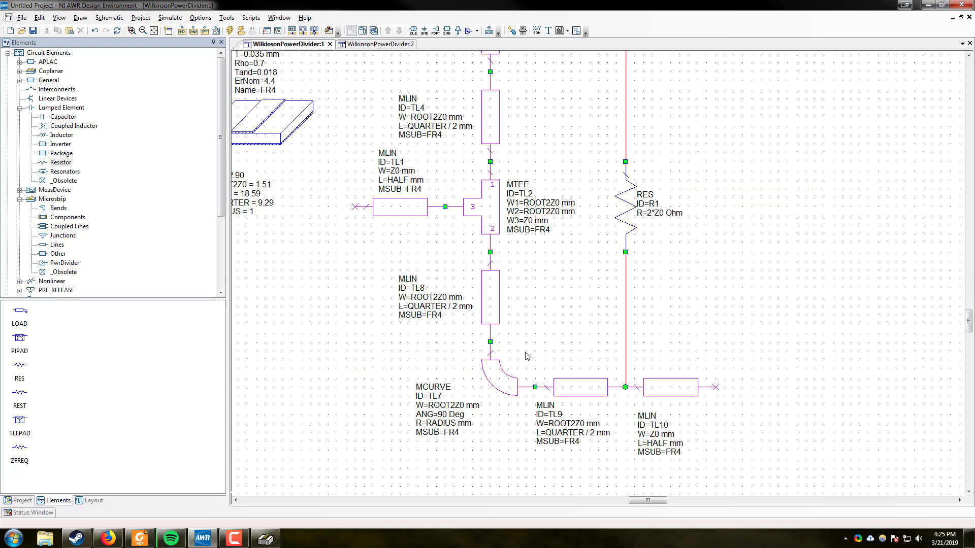
Step: Rotate the TL7 bend and move it off its connections
click(491, 377)
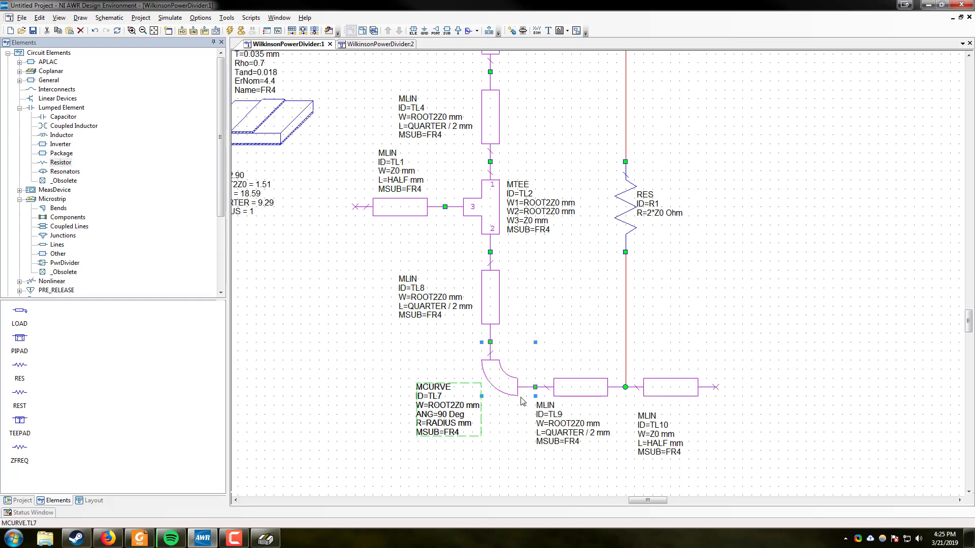
right_click(500, 380)
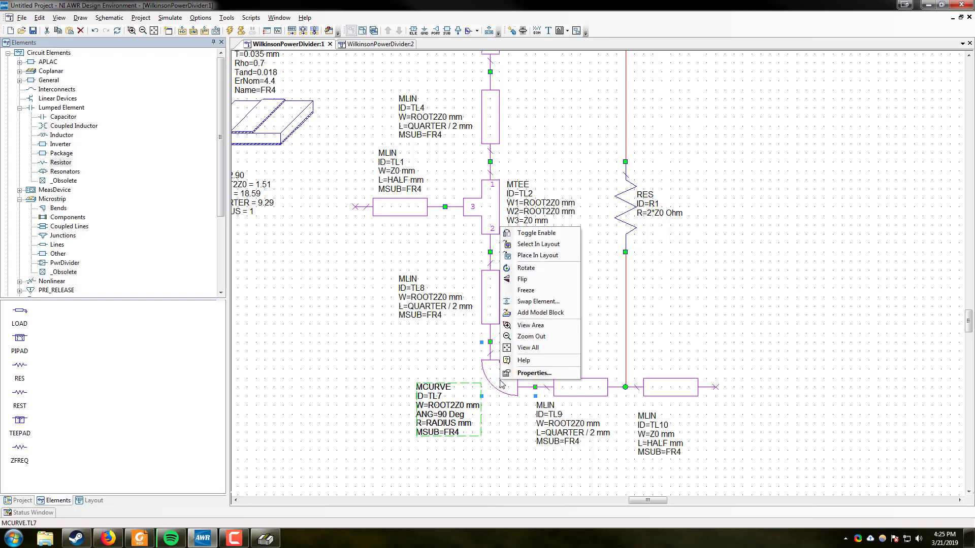
click(528, 281)
drag(499, 332, 505, 396)
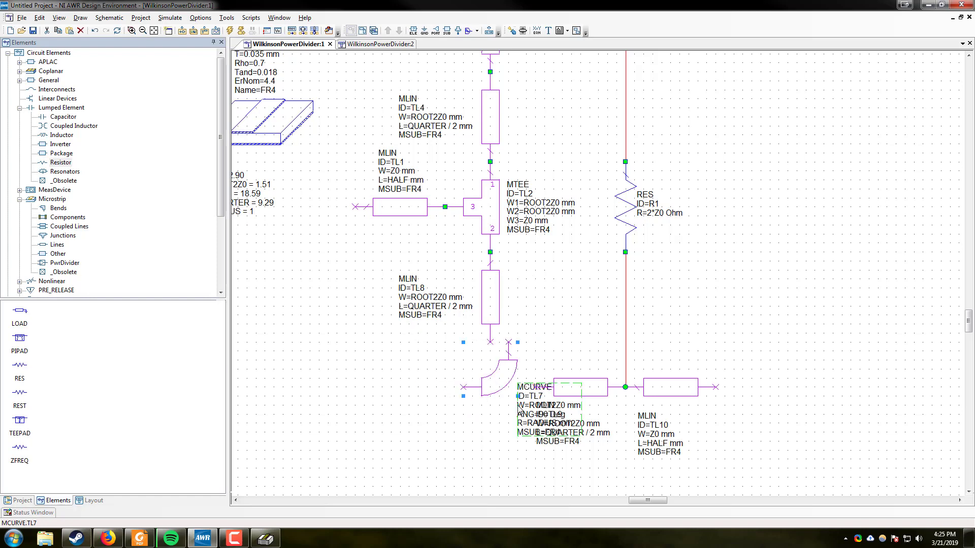
click(501, 416)
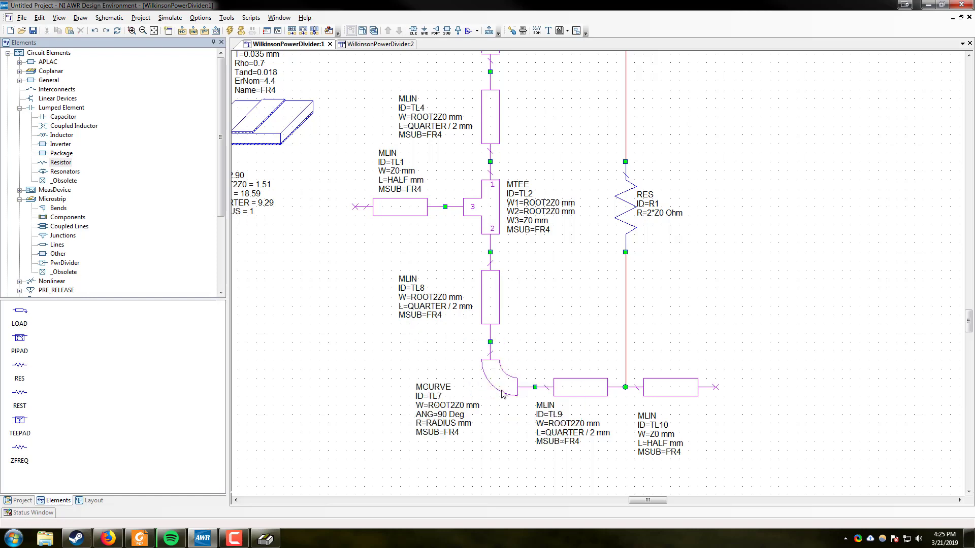
drag(501, 392, 459, 406)
right_click(449, 409)
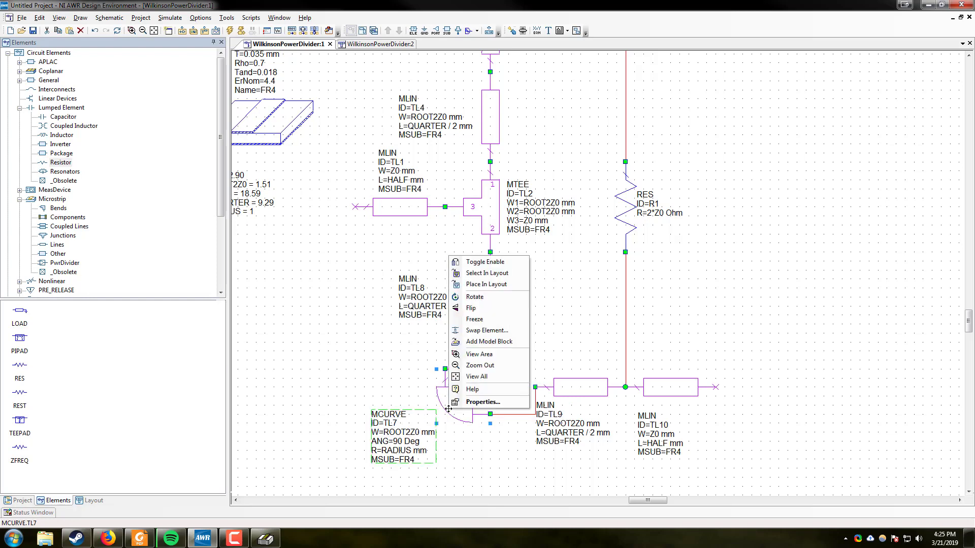
click(474, 297)
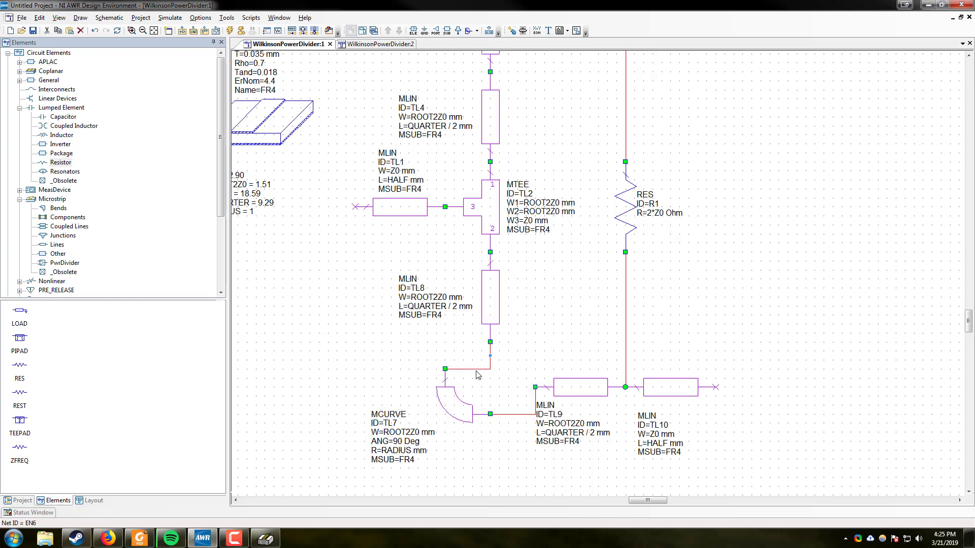
Step: Delete TL7's wires to TL8 and TL9 and rotate the bend two quarter turns
key(Delete)
click(507, 414)
key(Delete)
right_click(452, 410)
click(473, 307)
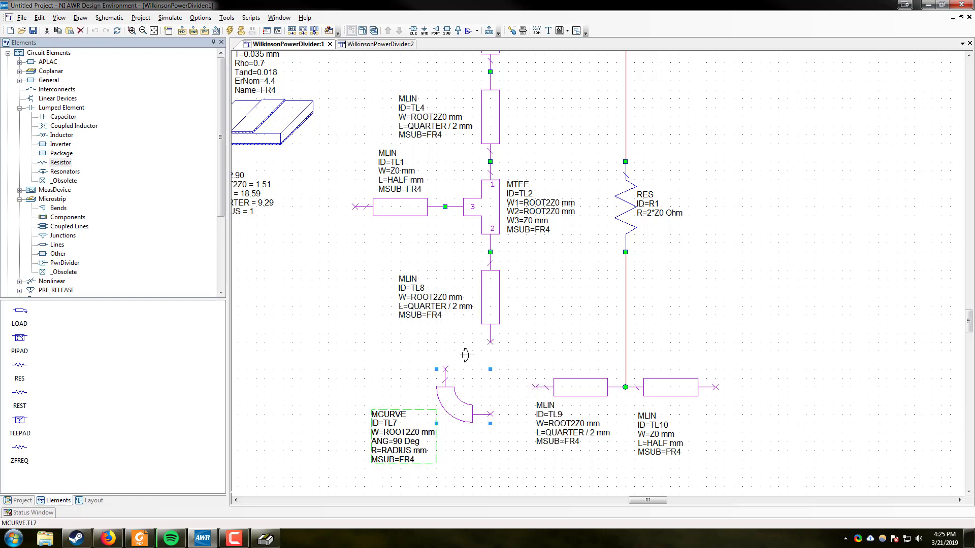
click(468, 380)
click(468, 401)
Step: Flip TL7 into place between TL8 and TL9, then re-snap the layout
right_click(467, 405)
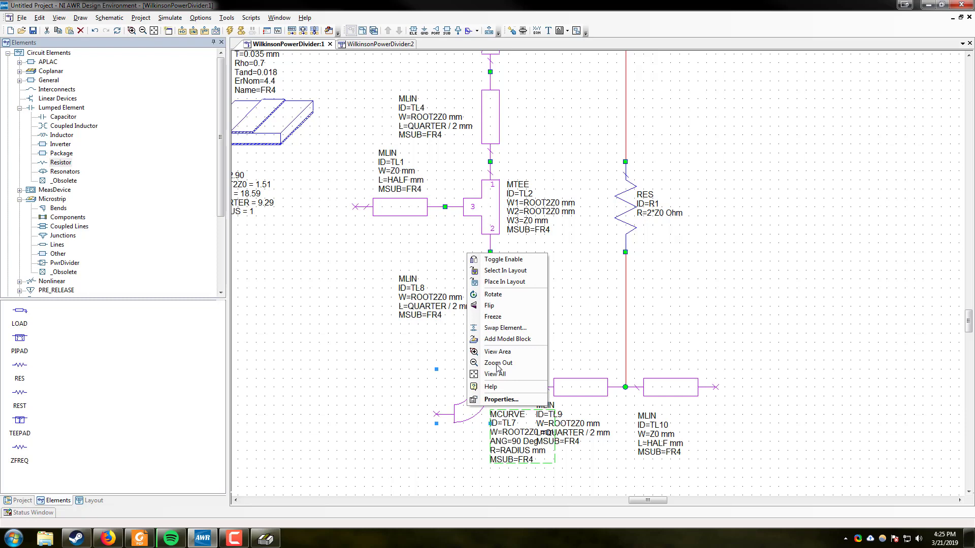
click(500, 305)
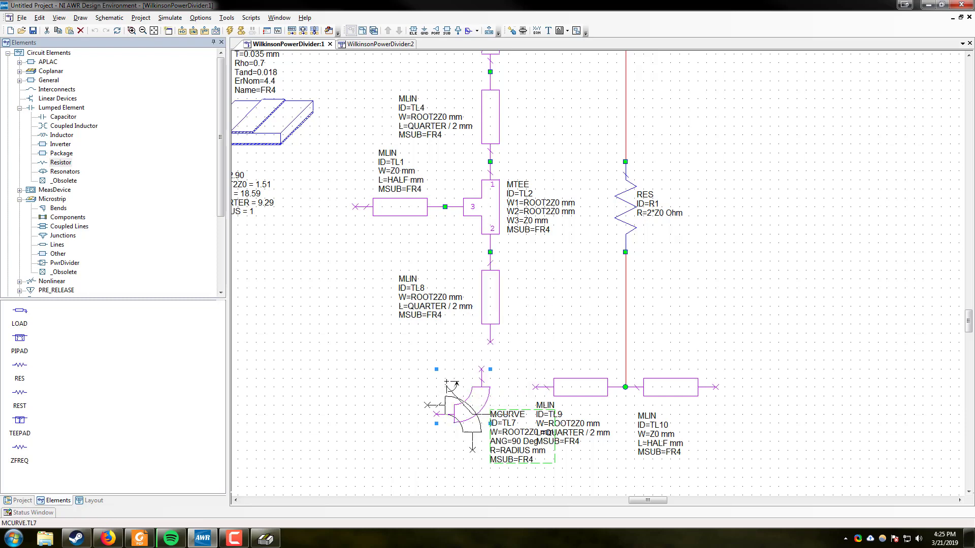
drag(449, 380, 506, 368)
click(447, 99)
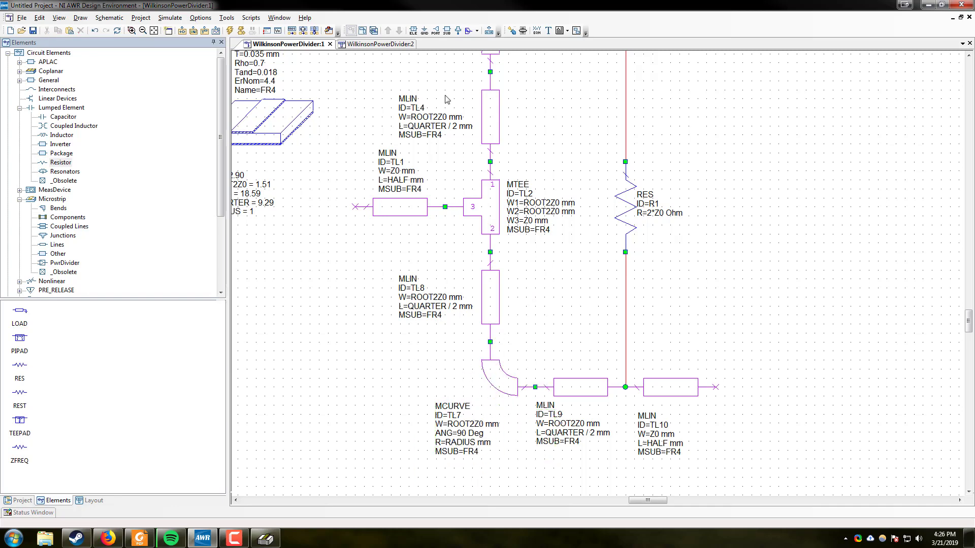
click(381, 45)
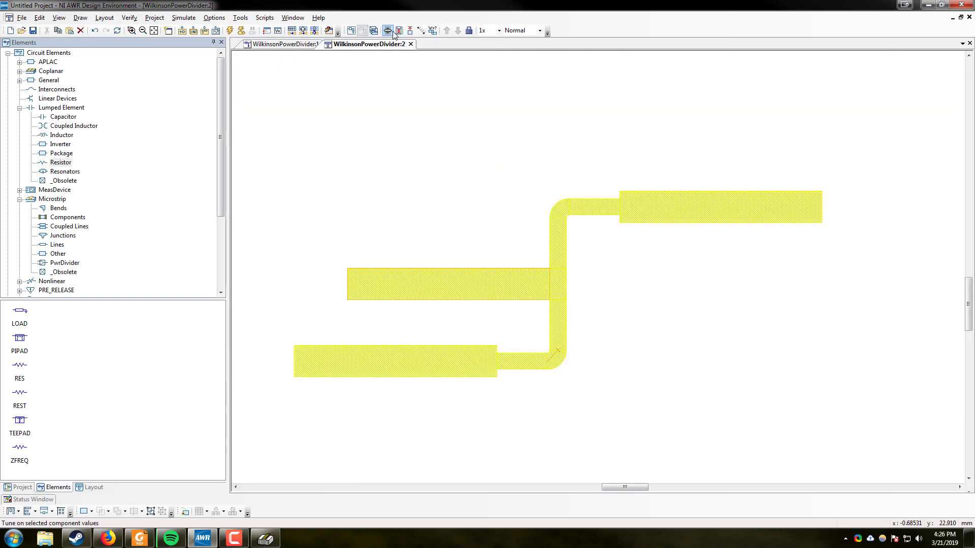
click(399, 31)
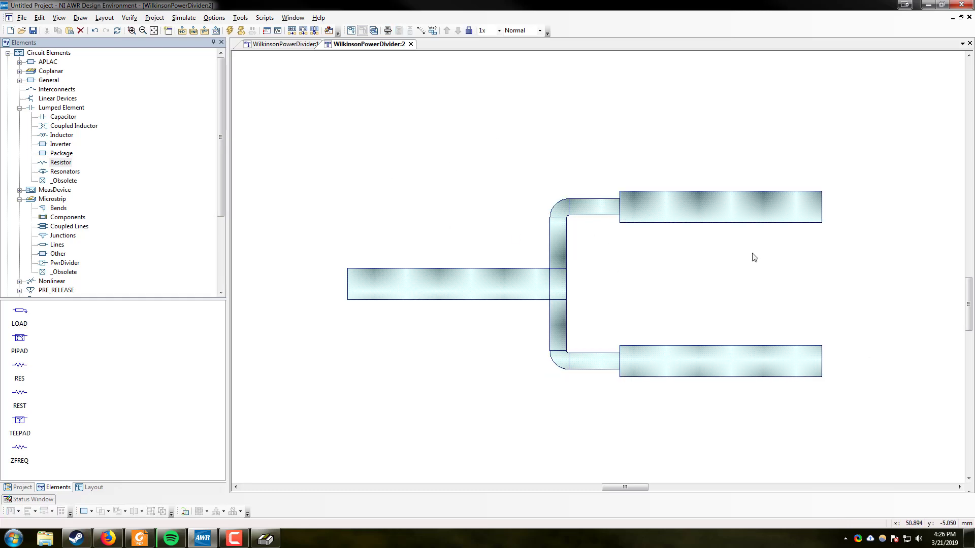
click(285, 44)
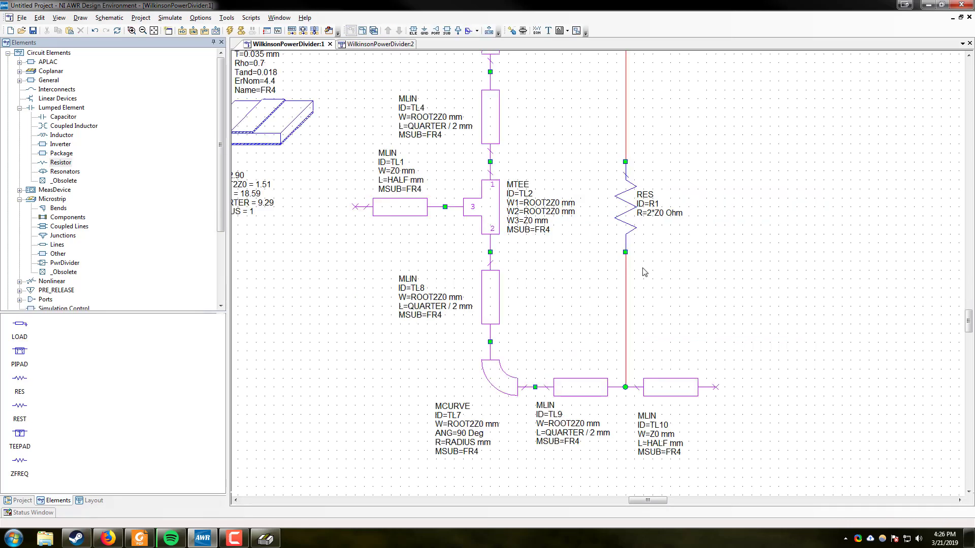
Step: Place port 1 at TL1's left end, port 2 at TL6's right end, port 3 at TL10's right end
scroll(644, 273, down, 1)
scroll(584, 190, up, 1)
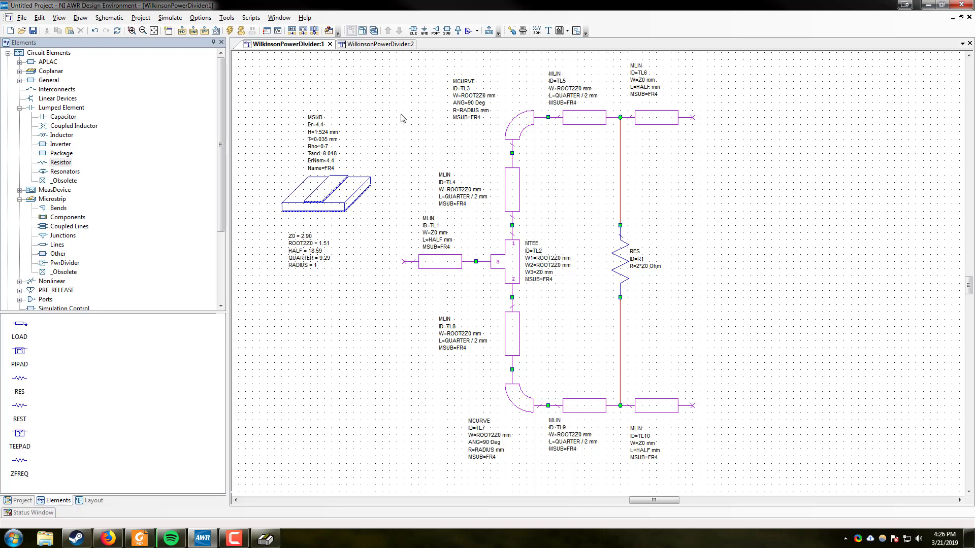
click(435, 30)
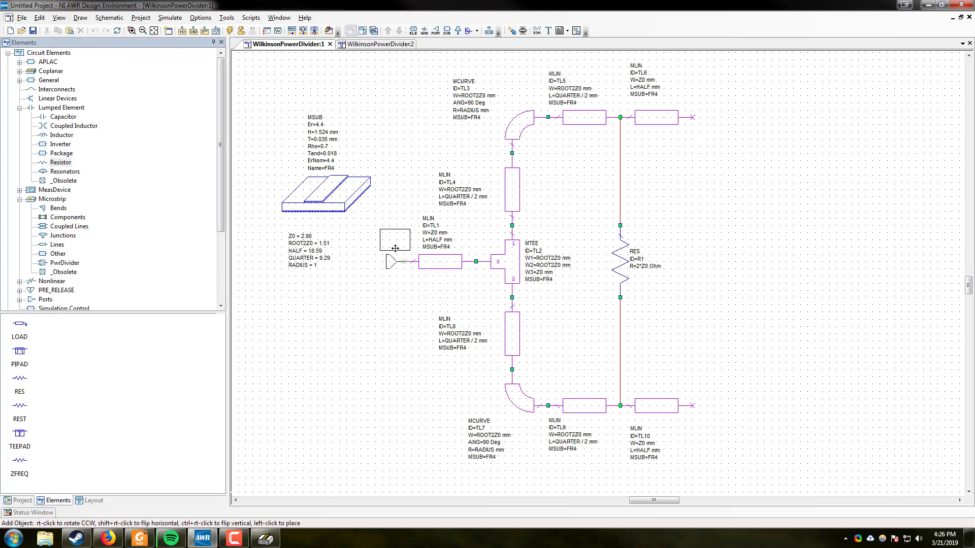
click(392, 270)
click(435, 30)
click(694, 118)
click(435, 31)
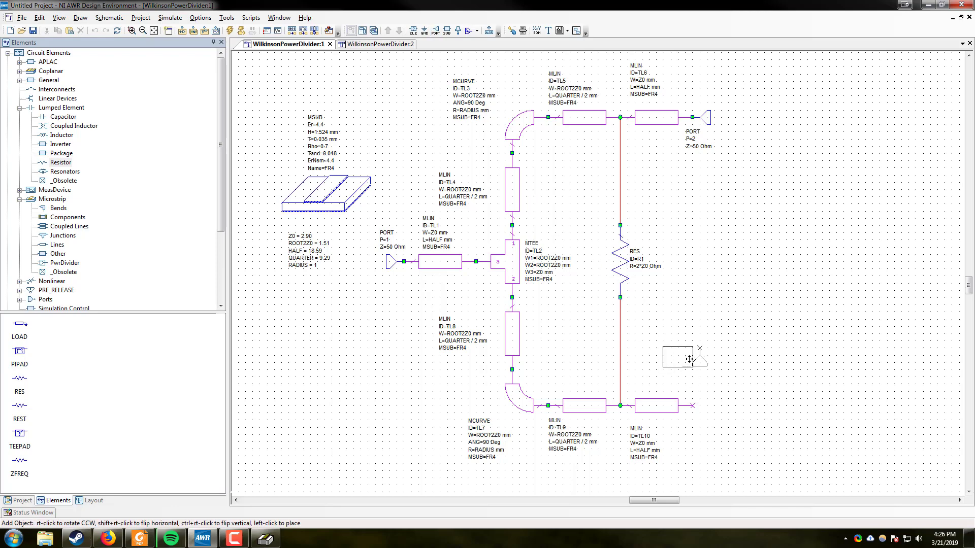
click(700, 422)
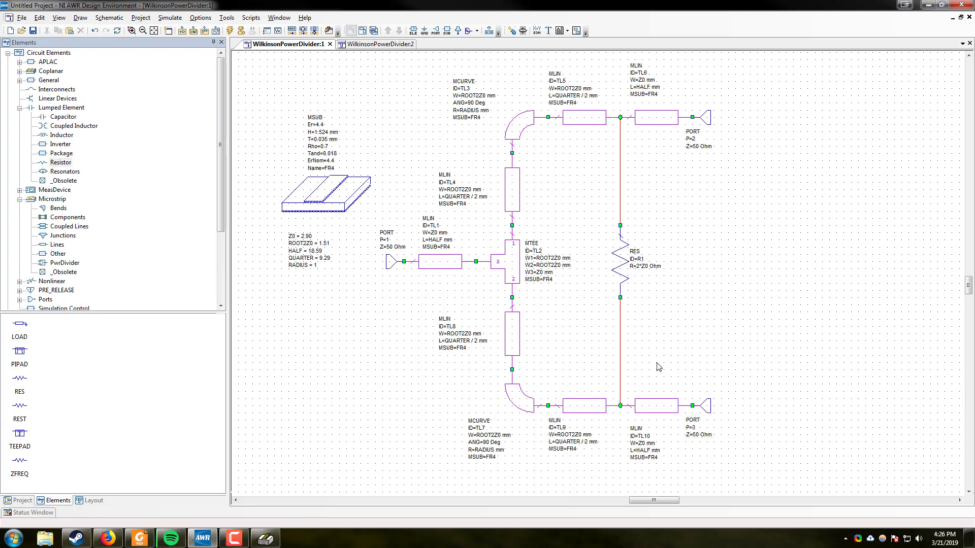
Step: Preview the divider layout with the ports added
scroll(382, 261, up, 2)
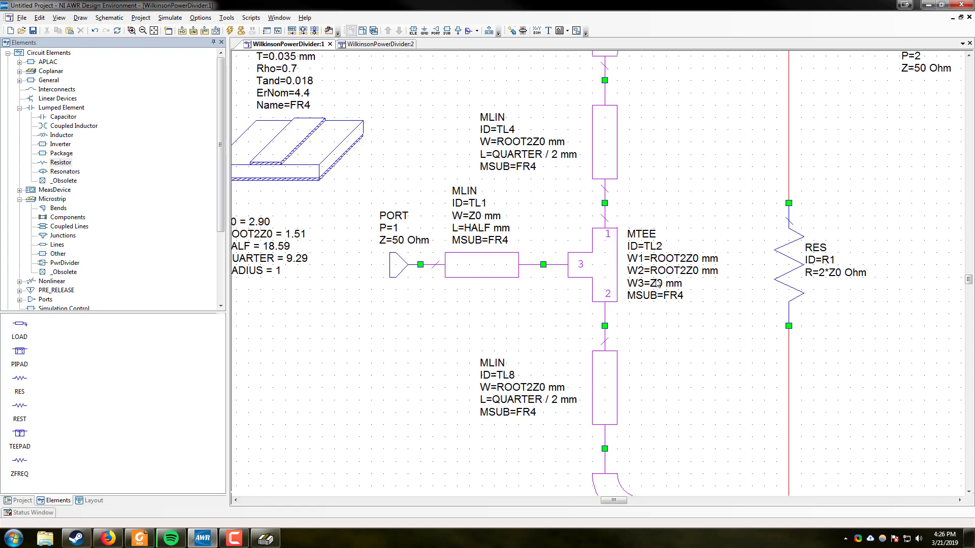
scroll(714, 284, down, 2)
scroll(752, 290, right, 2)
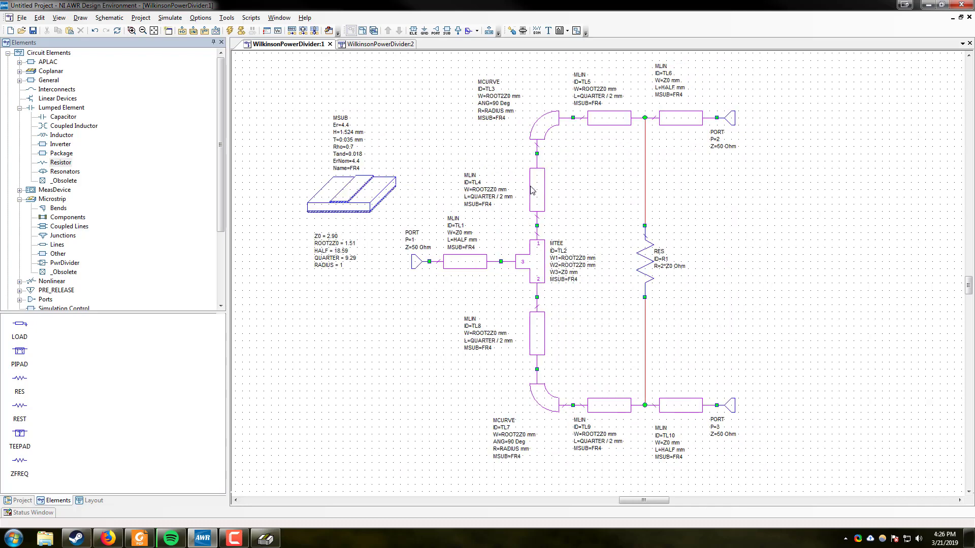
click(369, 44)
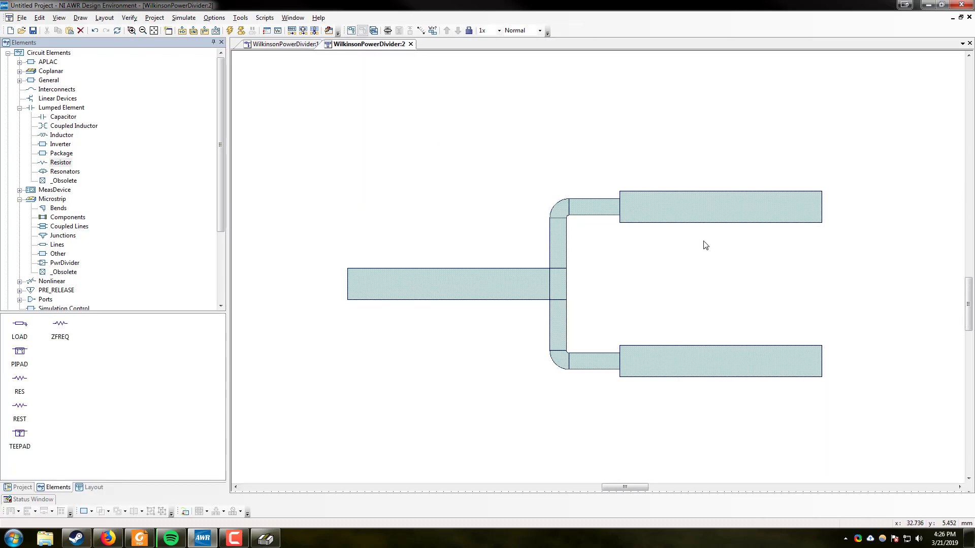
click(292, 47)
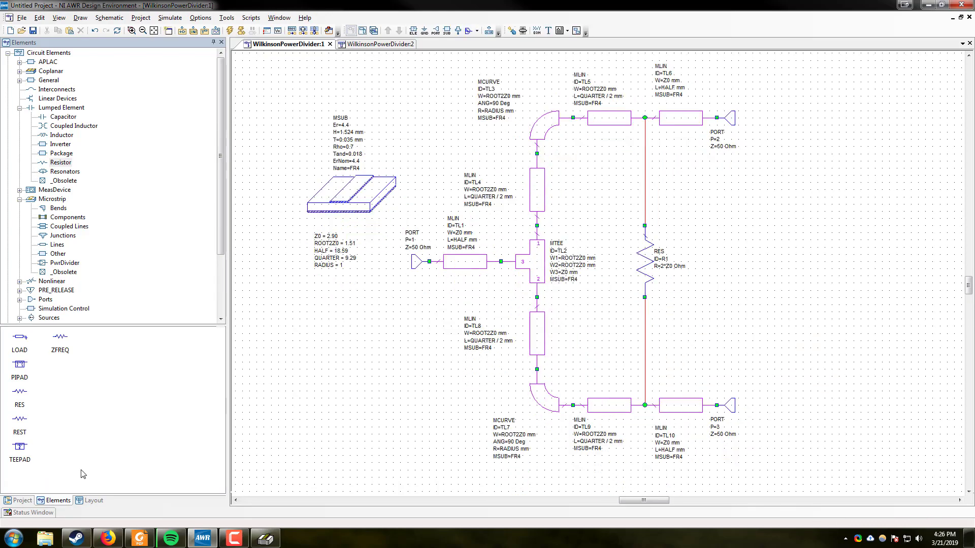
Step: Create a new rectangular graph named Transmission
click(22, 501)
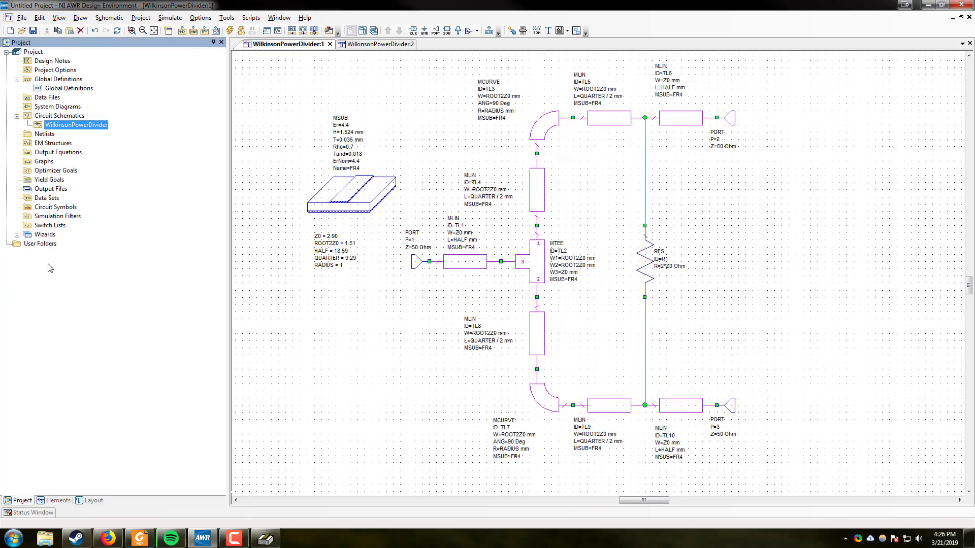
right_click(45, 162)
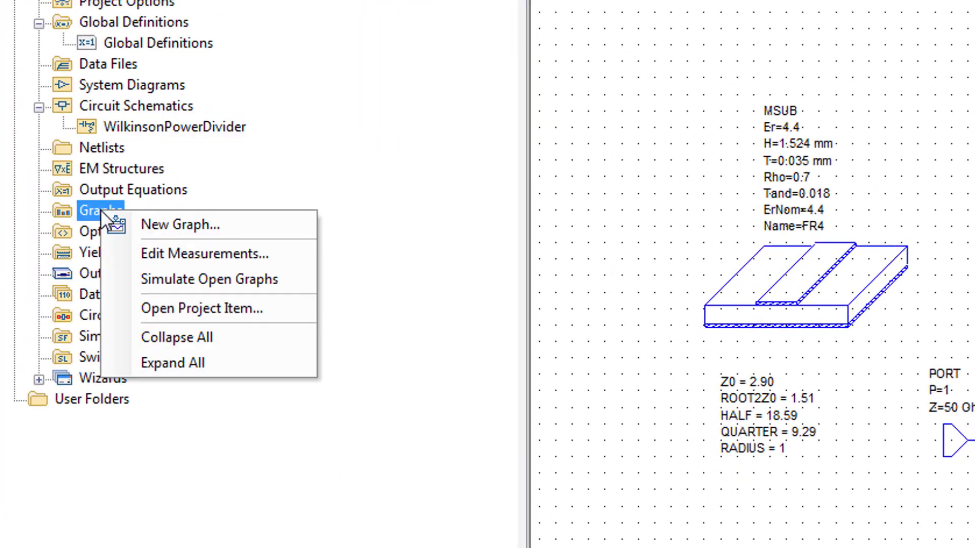
click(180, 225)
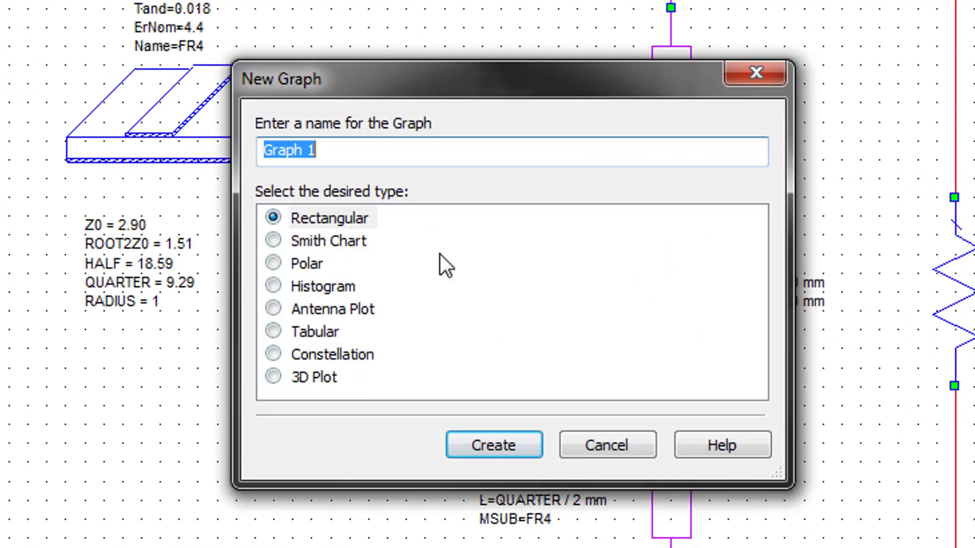
text(Transmission)
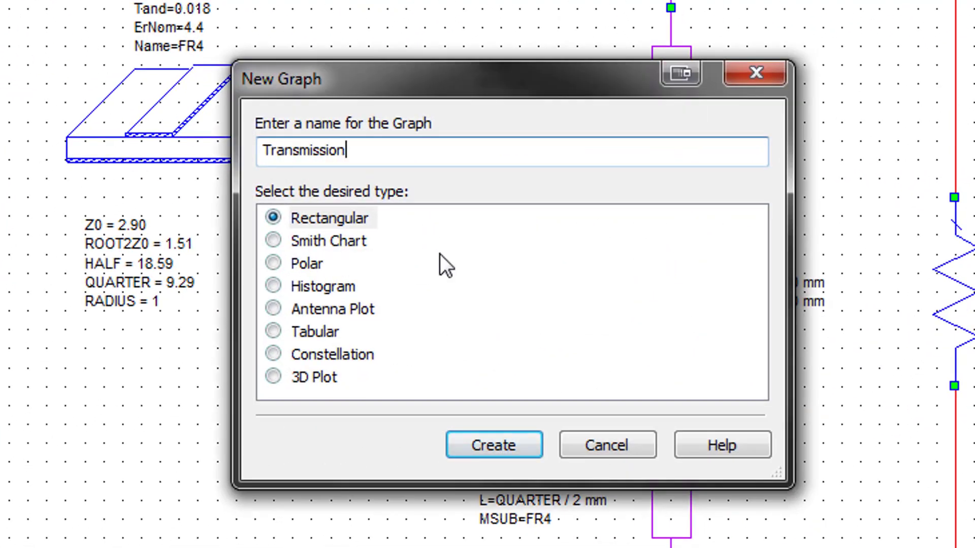
click(348, 218)
click(487, 446)
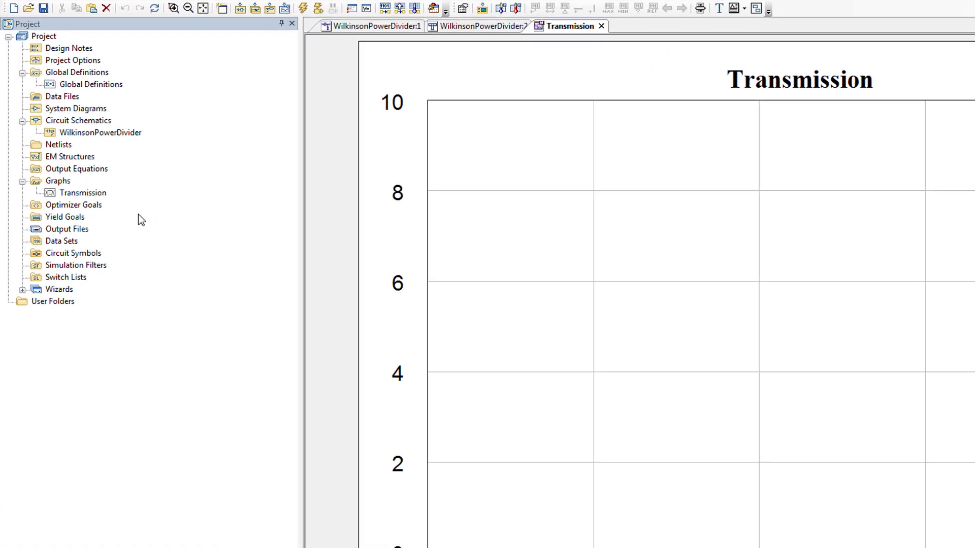
Step: Add the WilkinsonPowerDivider S(2,1) dB magnitude measurement to Transmission
right_click(82, 196)
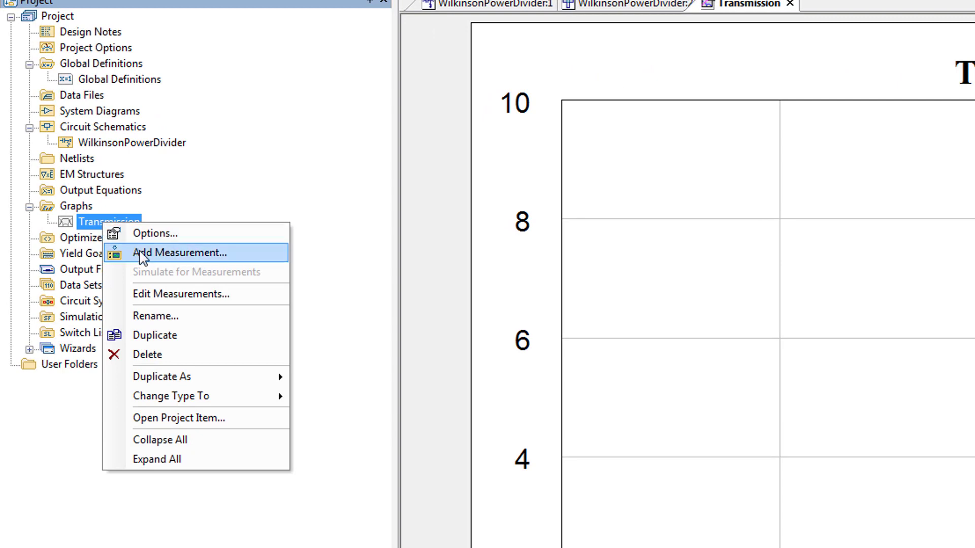
click(150, 252)
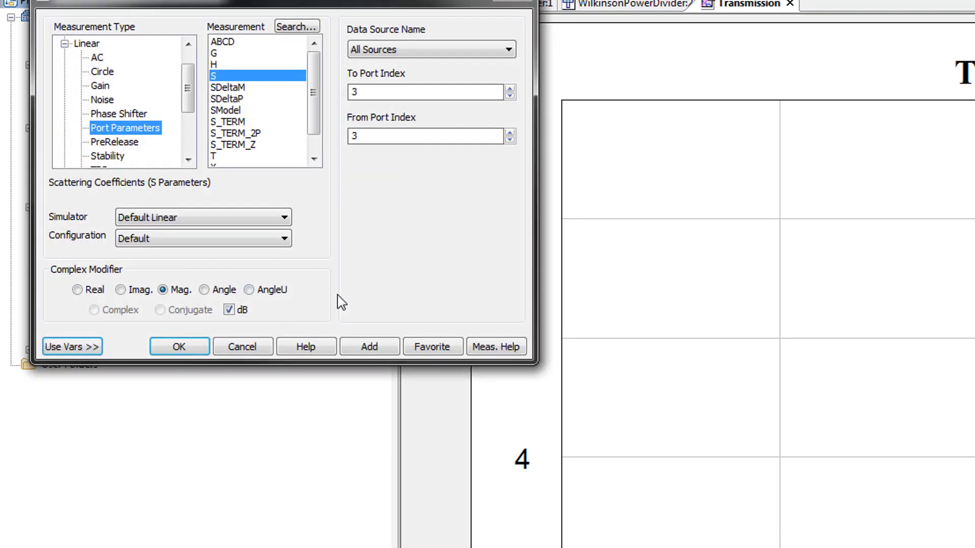
drag(333, 6, 970, 282)
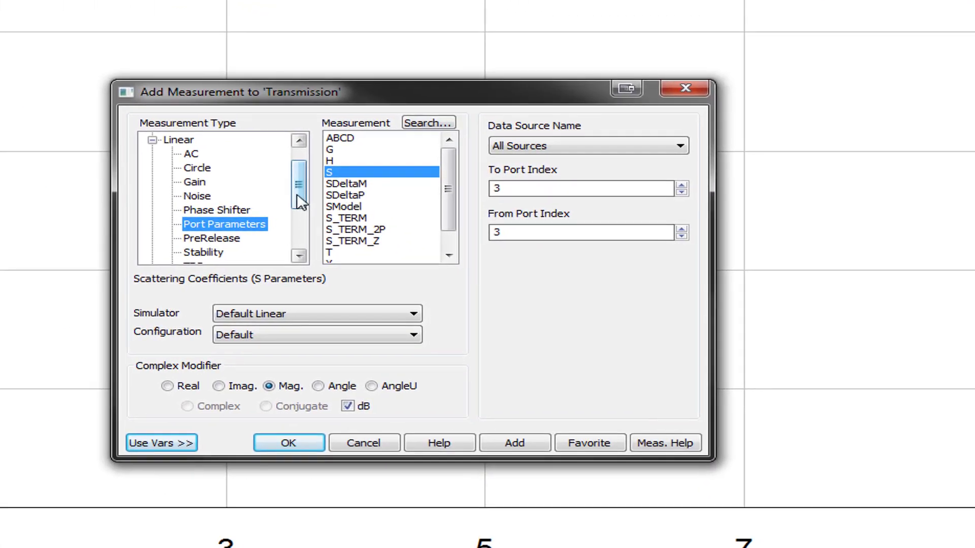
scroll(725, 328, up, 1)
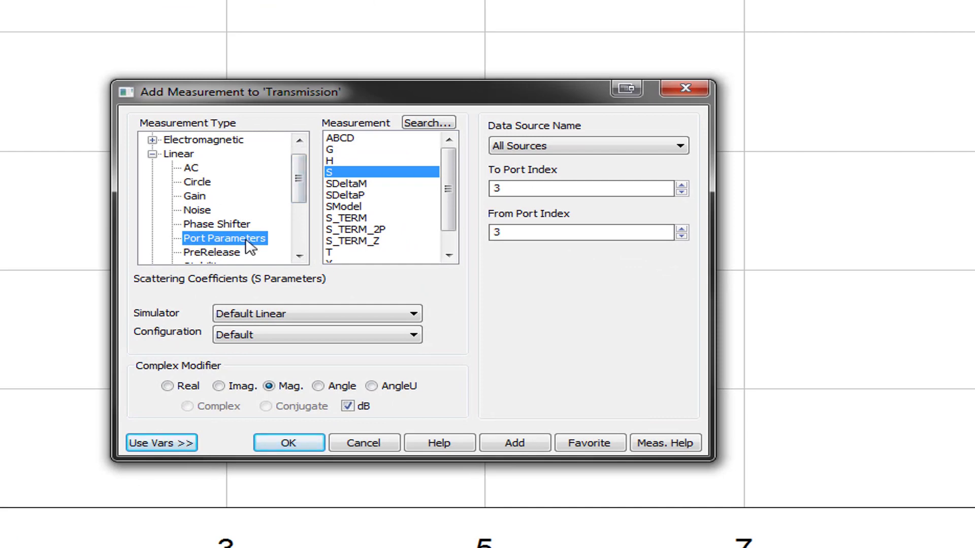
click(376, 182)
click(535, 148)
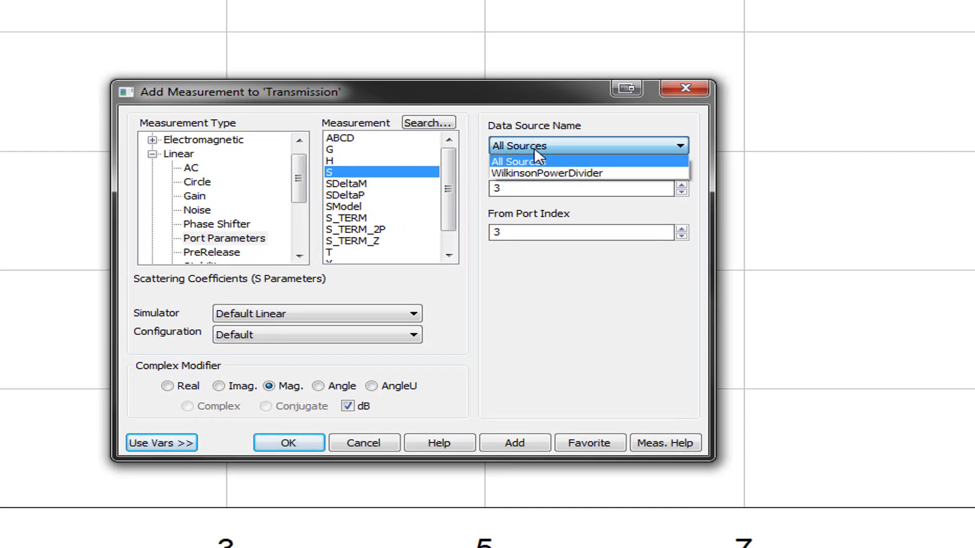
click(533, 173)
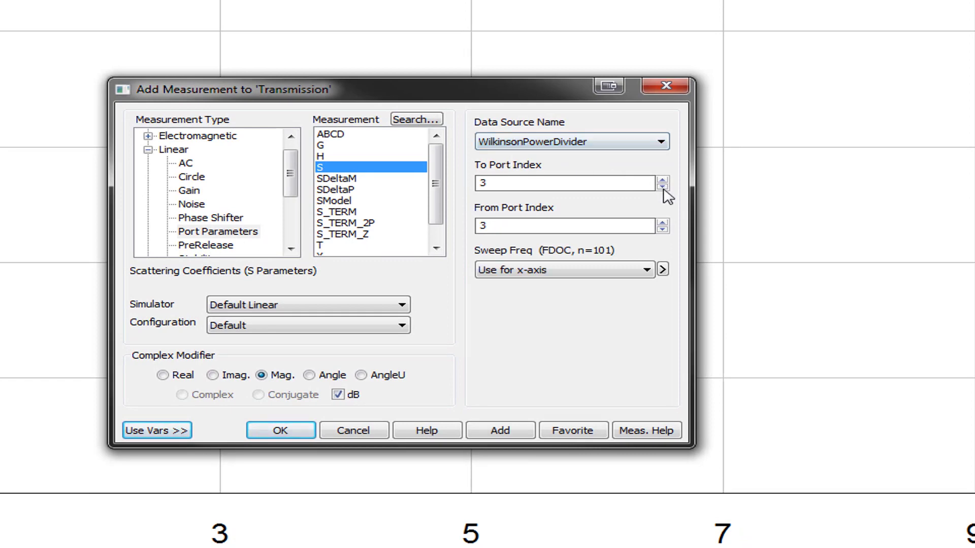
click(662, 187)
key(Down)
click(662, 229)
click(662, 230)
click(275, 381)
click(498, 433)
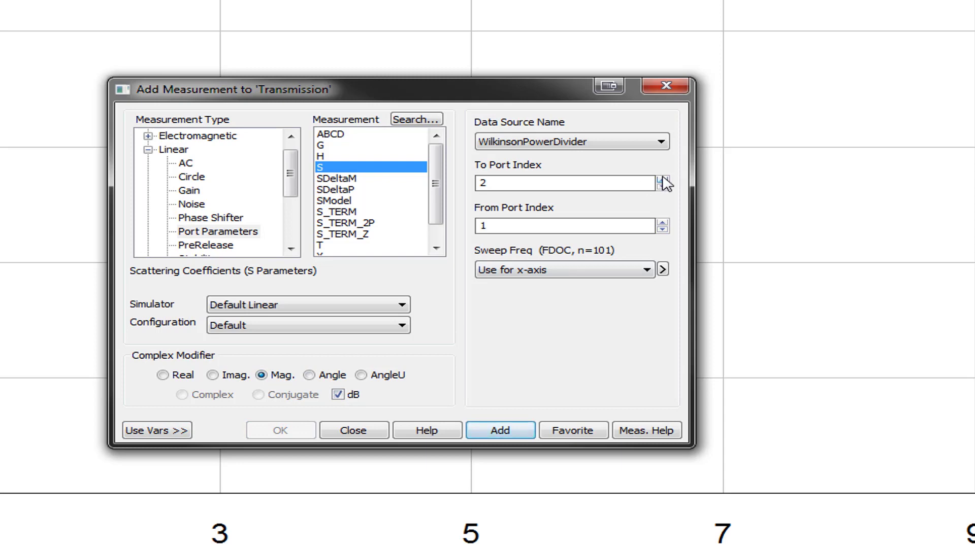
Step: Add the S(3,1) and S(3,2) dB measurements to Transmission too
click(662, 180)
click(492, 433)
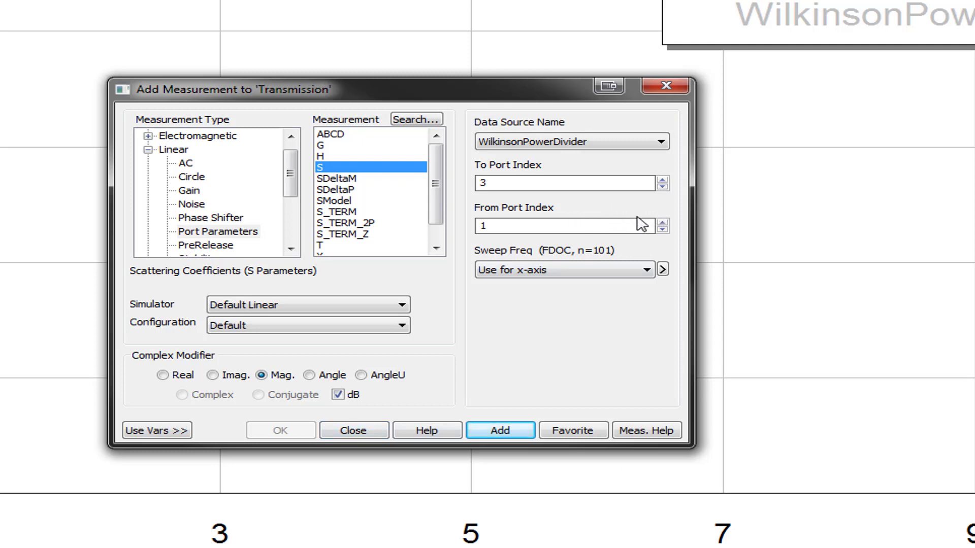
click(662, 222)
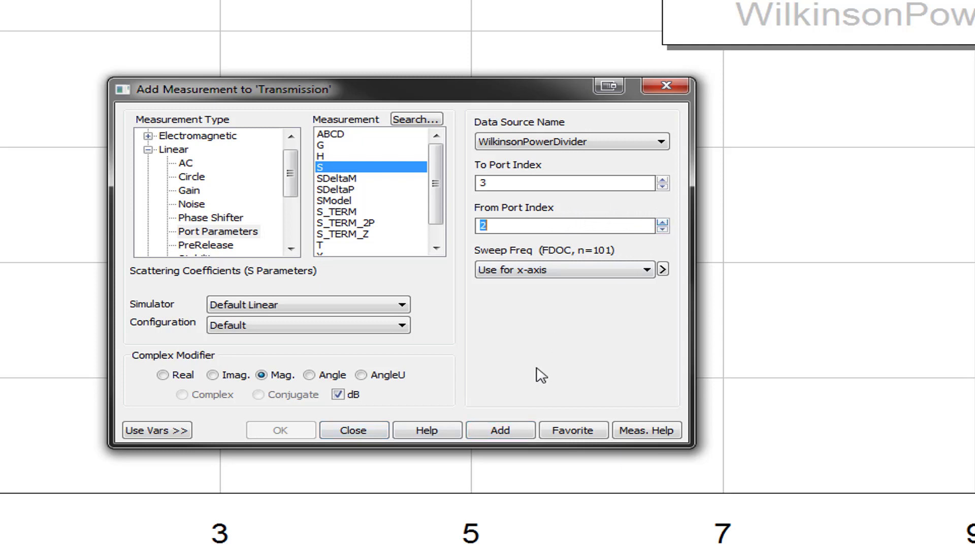
click(501, 431)
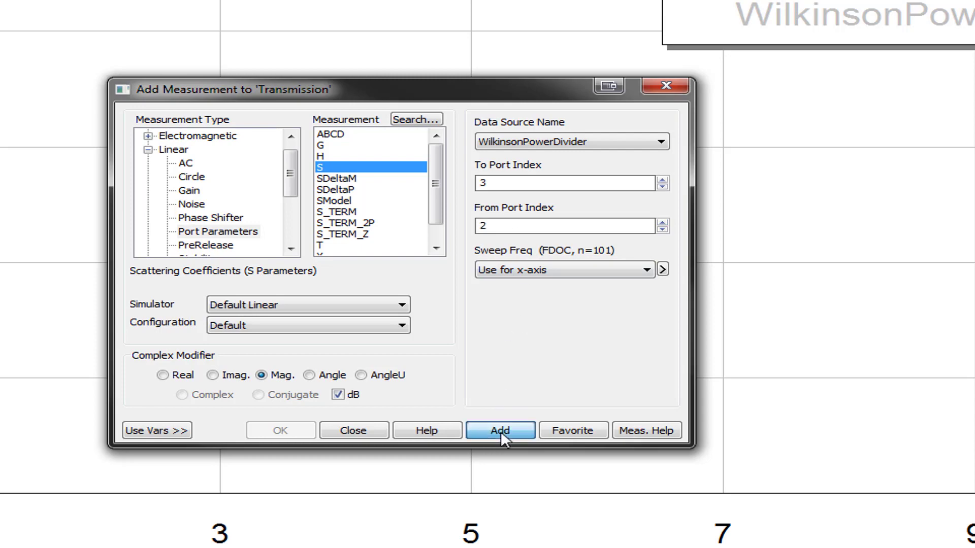
click(388, 433)
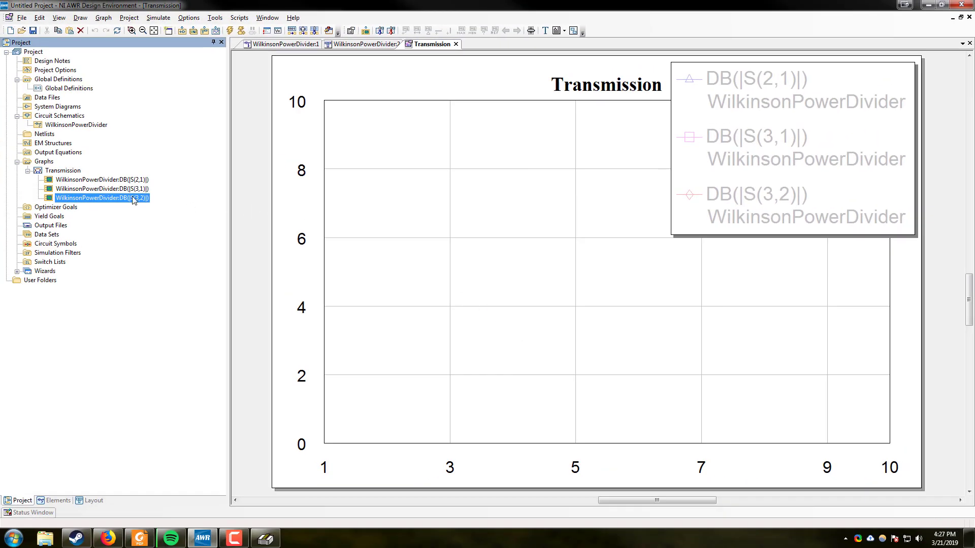
Step: Create a new graph named Match
right_click(41, 161)
click(102, 165)
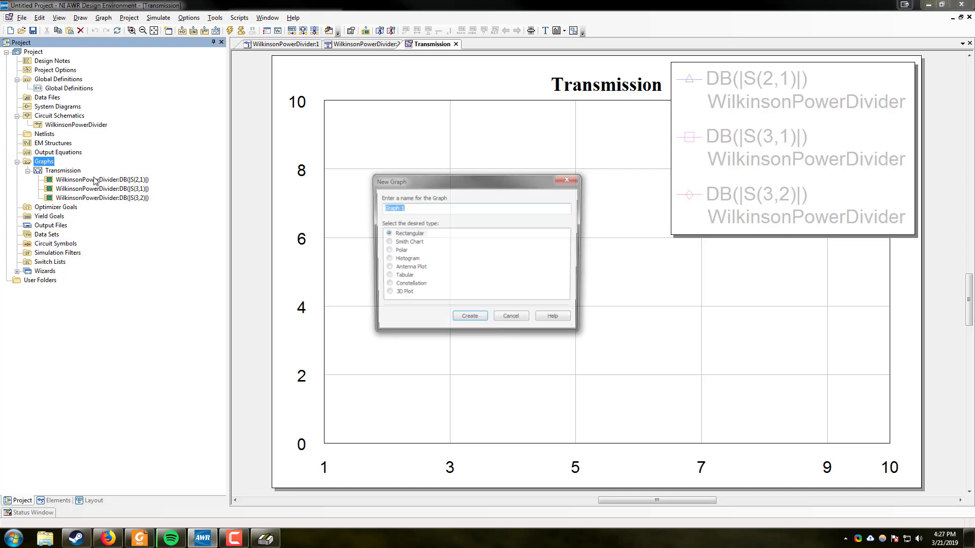
text(Match)
key(Return)
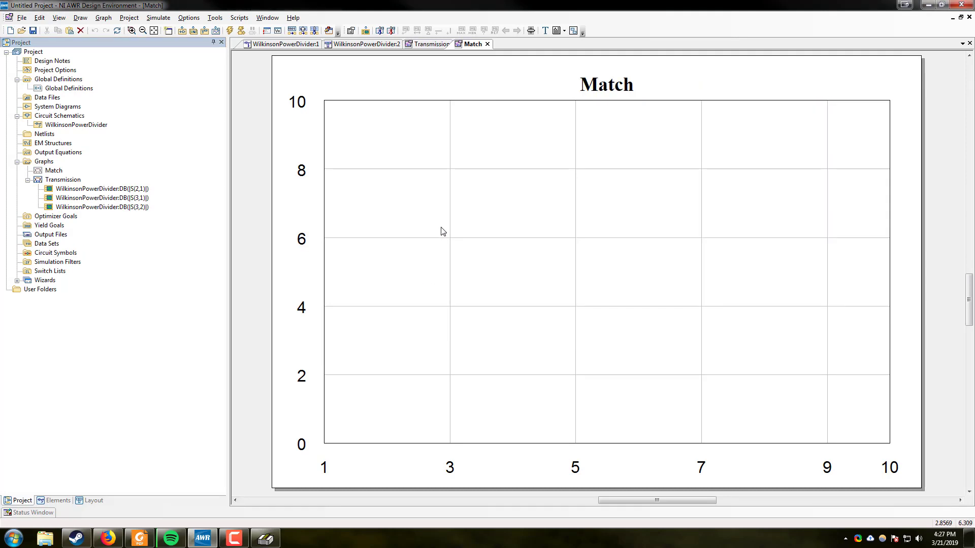
Step: Add the S(1,1) dB magnitude measurement to the Match graph
right_click(60, 171)
click(77, 186)
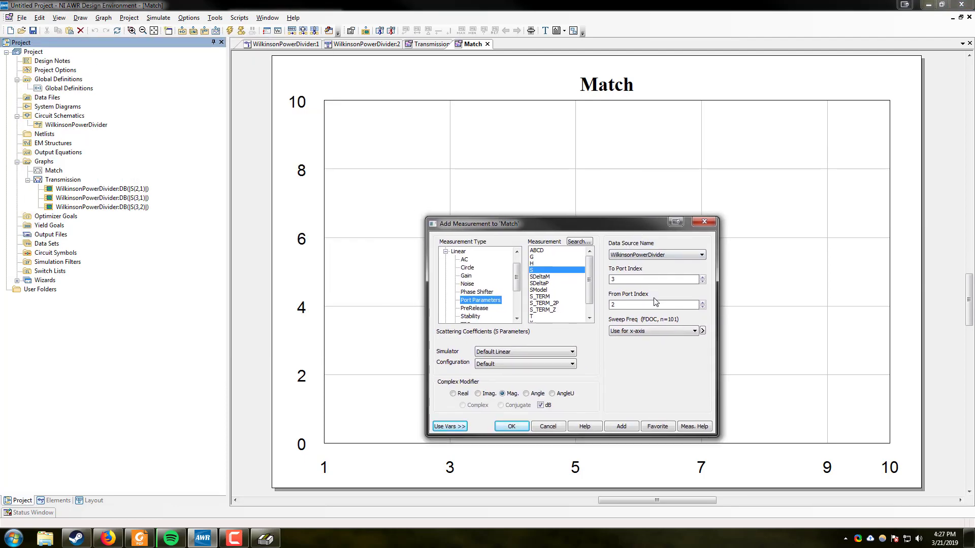
click(702, 282)
click(702, 282)
click(704, 307)
click(621, 426)
Step: Add the S(2,2) and S(3,3) dB measurements to Match as well
click(702, 277)
click(703, 303)
click(621, 426)
click(702, 277)
click(703, 303)
click(614, 427)
click(548, 427)
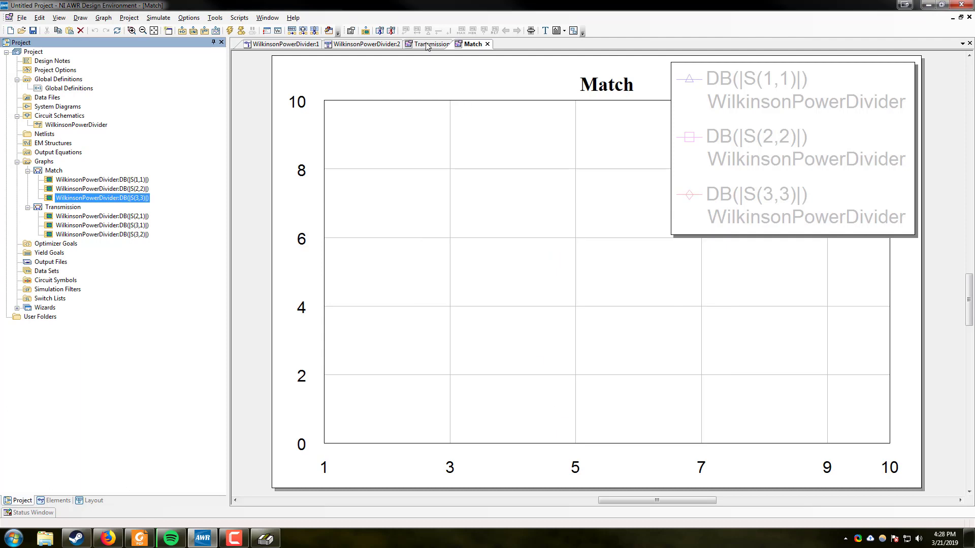
Step: Shrink the Transmission graph's legend box and run the simulation
click(429, 46)
click(702, 199)
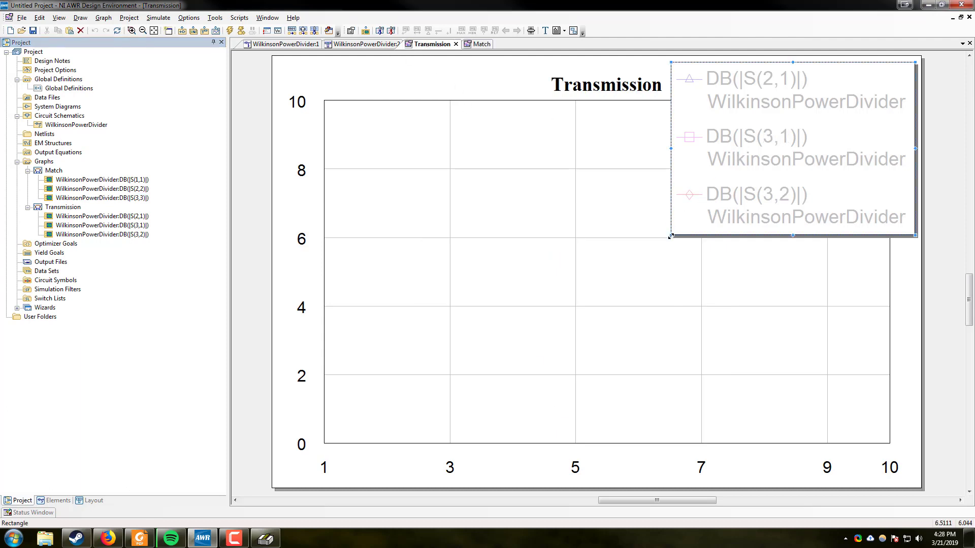
drag(675, 228, 671, 187)
click(414, 162)
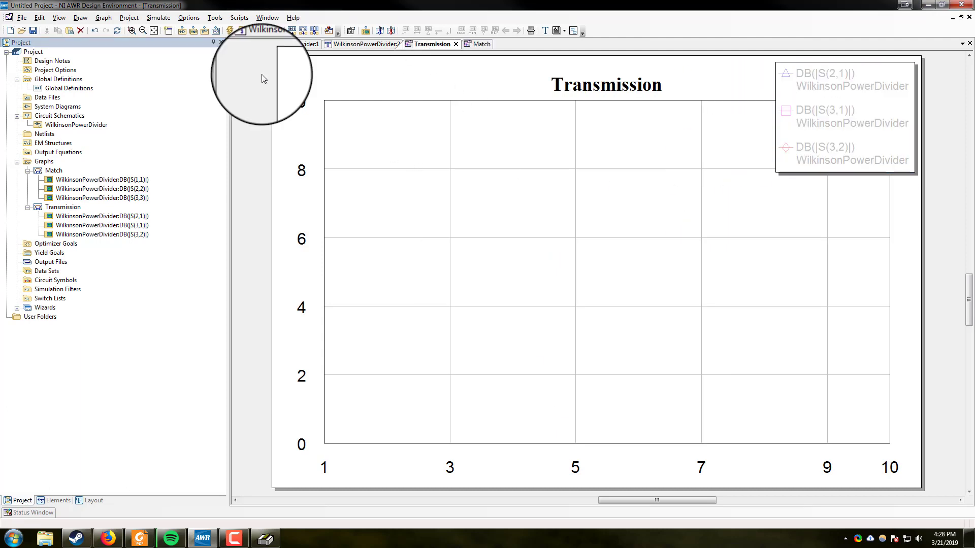
click(230, 32)
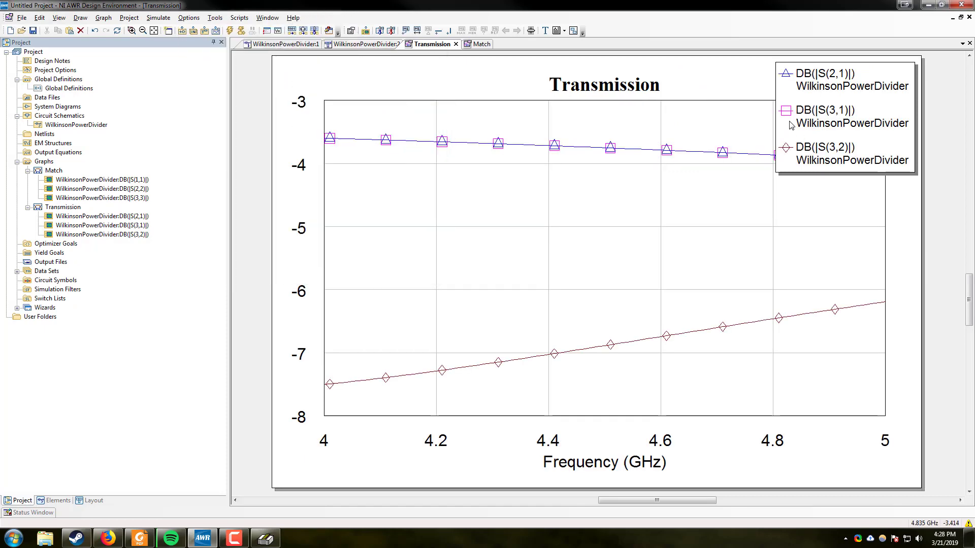
Step: Reposition the Transmission legend at the plot's right edge, clear of the traces
drag(791, 125, 910, 139)
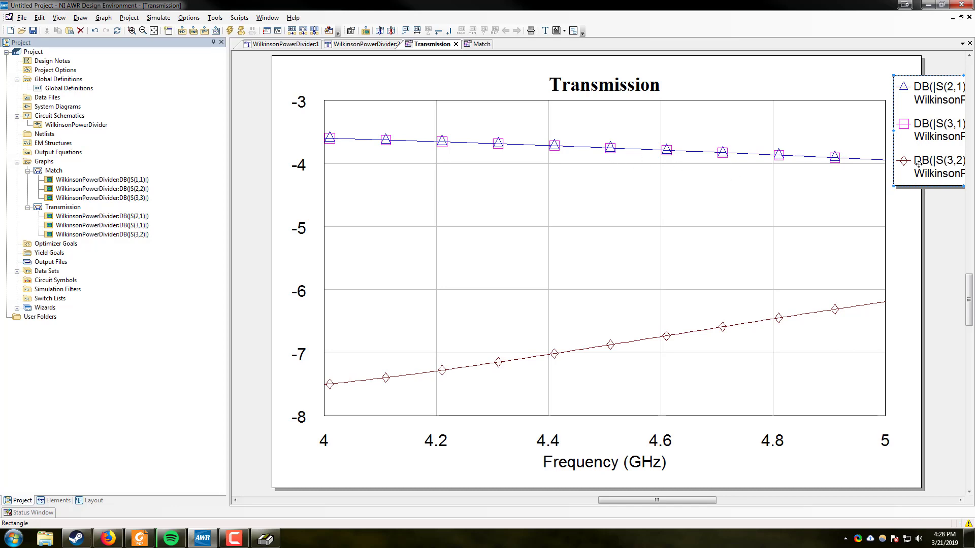
drag(937, 123, 839, 136)
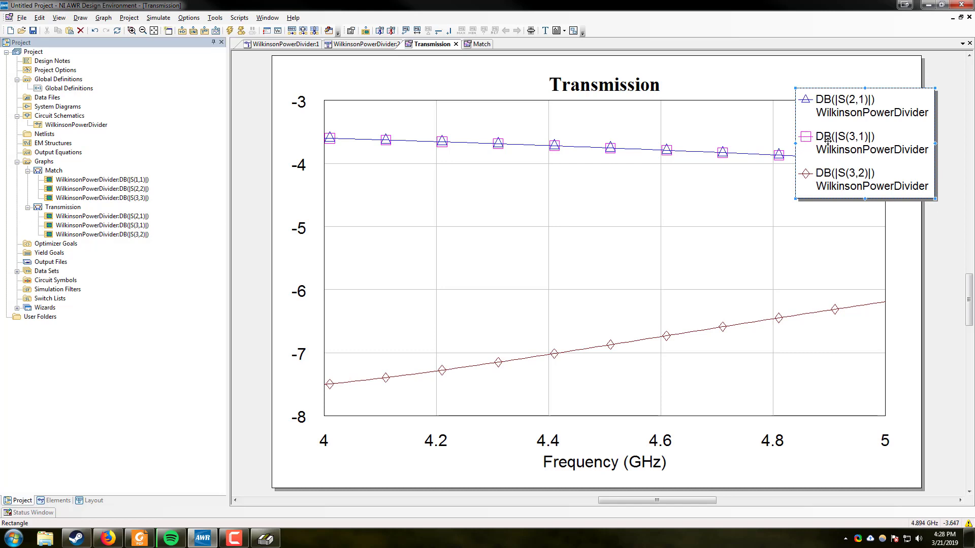
drag(824, 138, 899, 97)
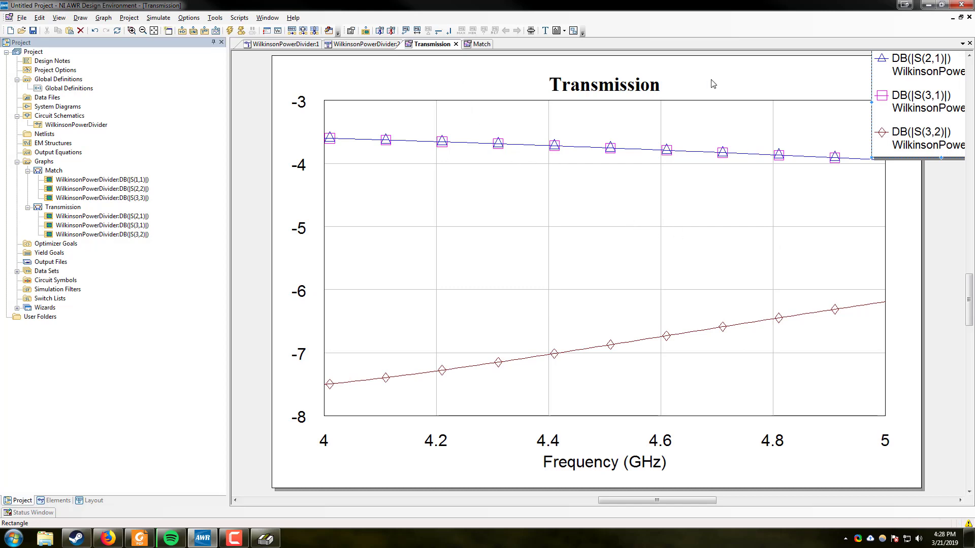
drag(908, 122, 929, 178)
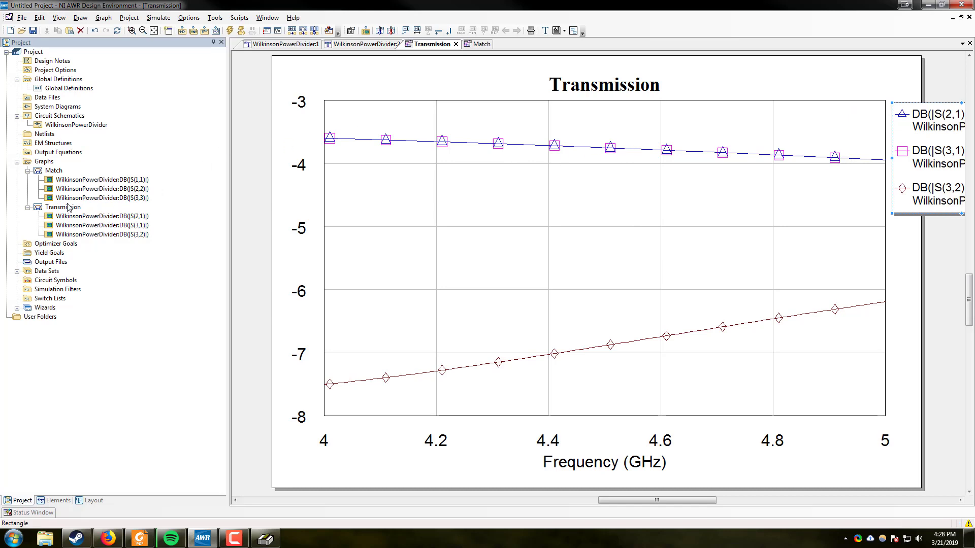
Step: Open the Match graph and drag its legend to the right edge, off the S11/S22/S33 curves
double_click(53, 174)
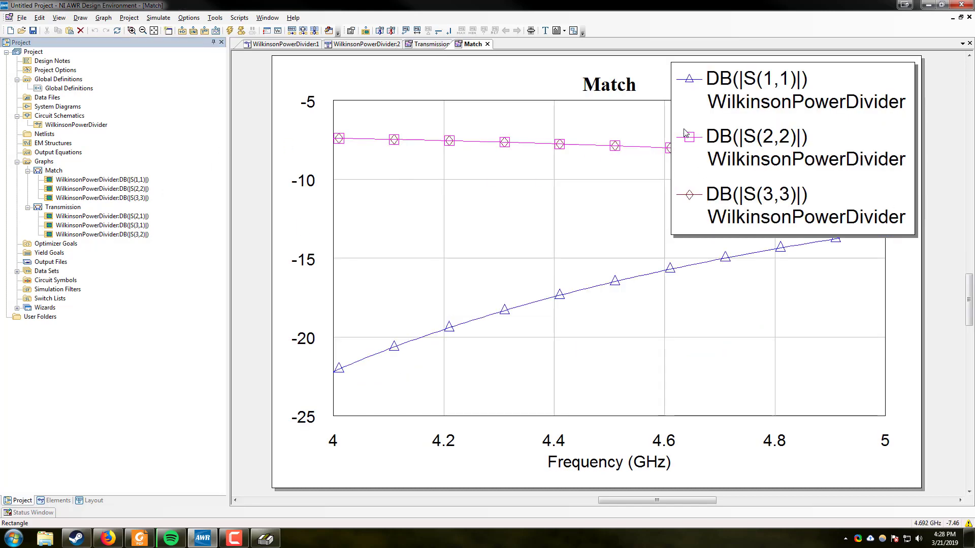
drag(679, 126, 921, 149)
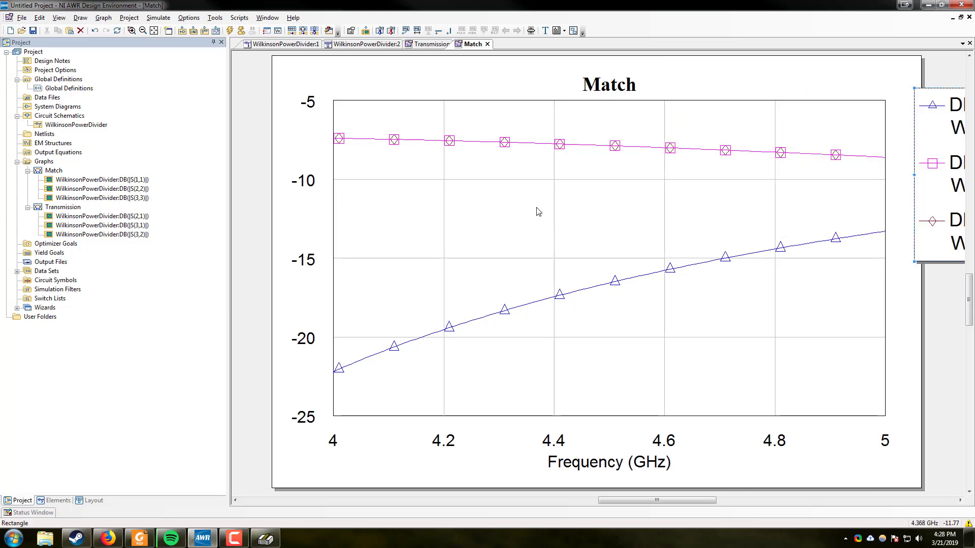
drag(936, 180, 629, 253)
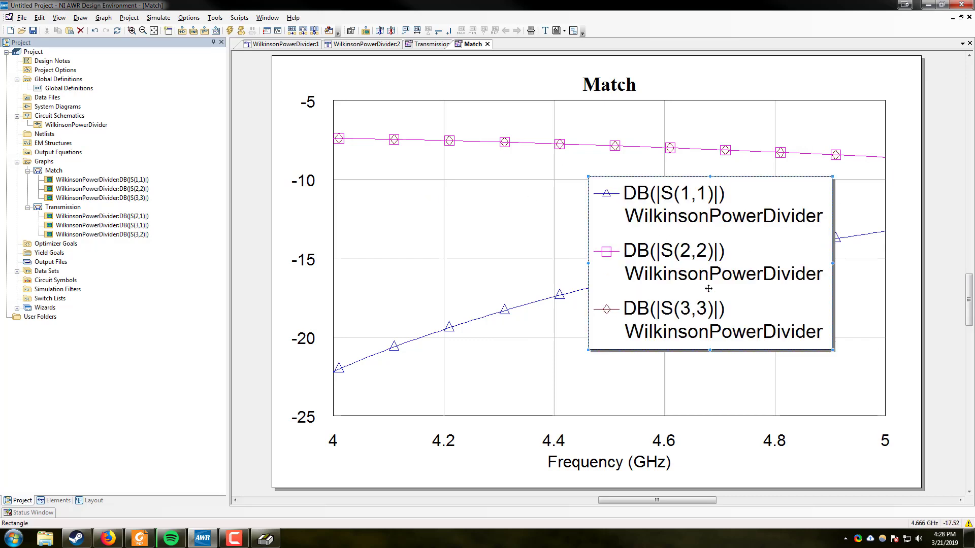
drag(704, 230, 967, 166)
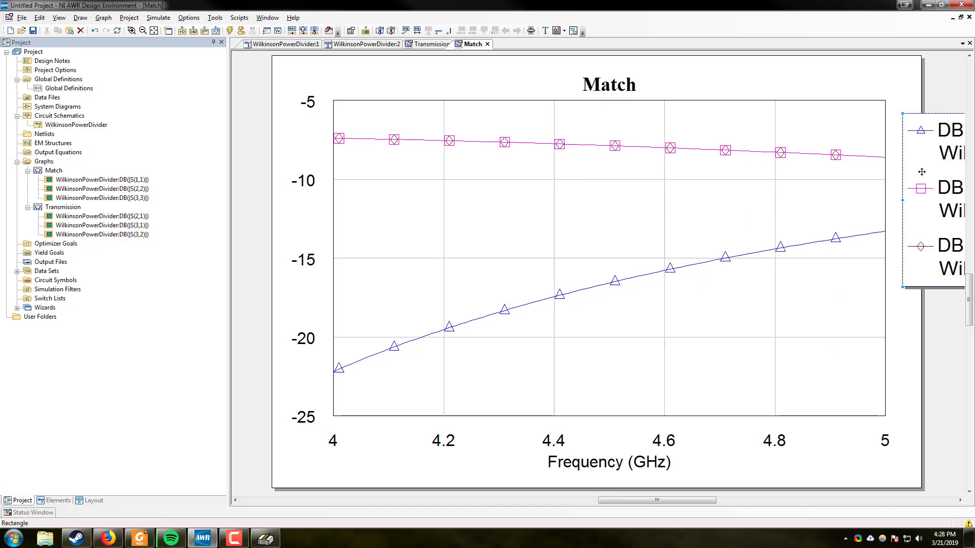
Step: Switch to the WilkinsonPowerDivider:2 tab to view the divider's layout geometry
click(423, 45)
click(380, 46)
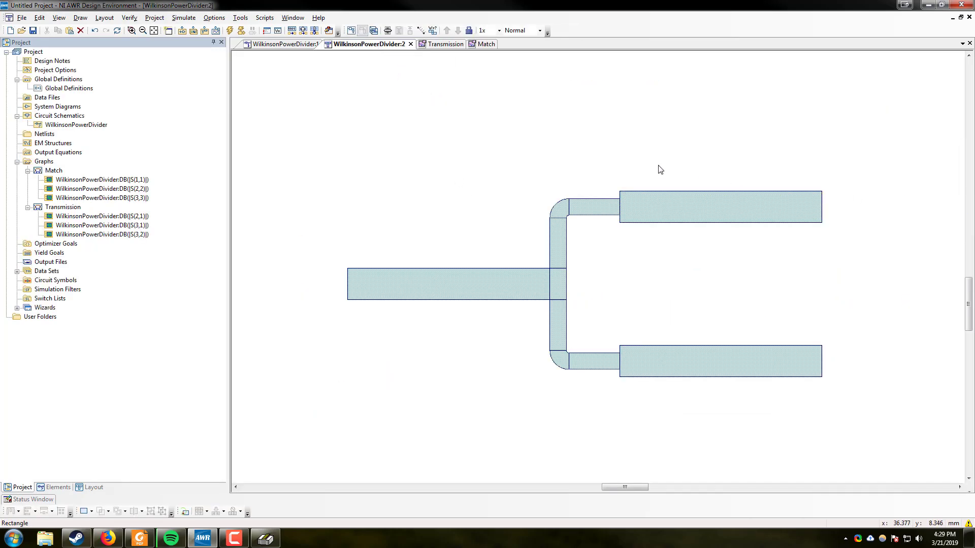